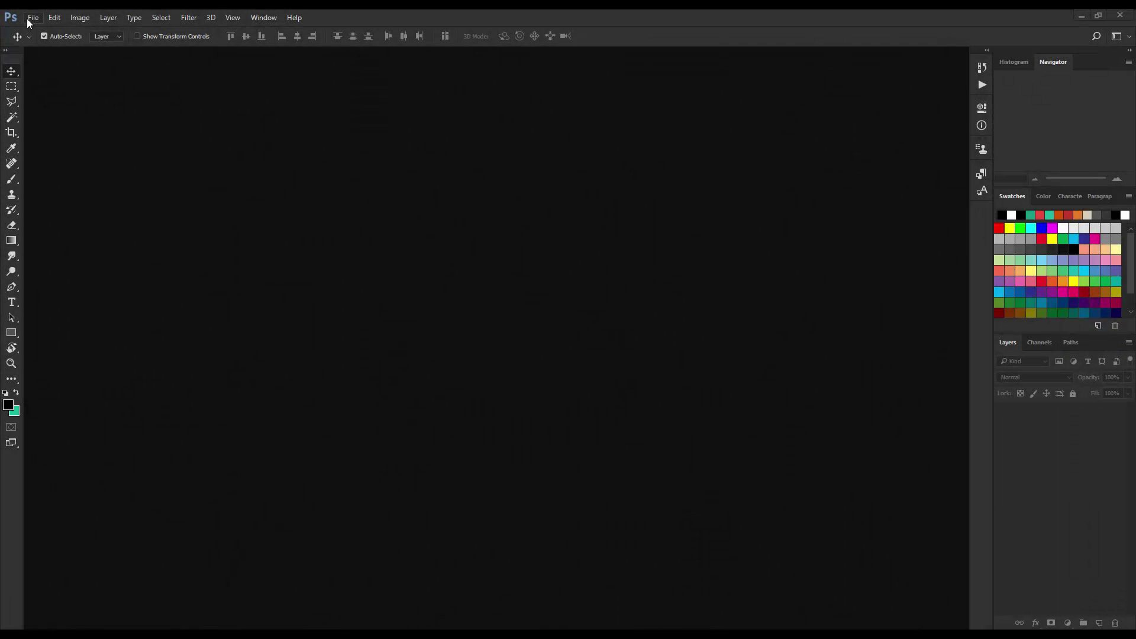
- Create a new 1920 × 1080 document at 300 ppi and add a Gradient fill layer
{"action": "left_click", "coordinate": [33, 18]}
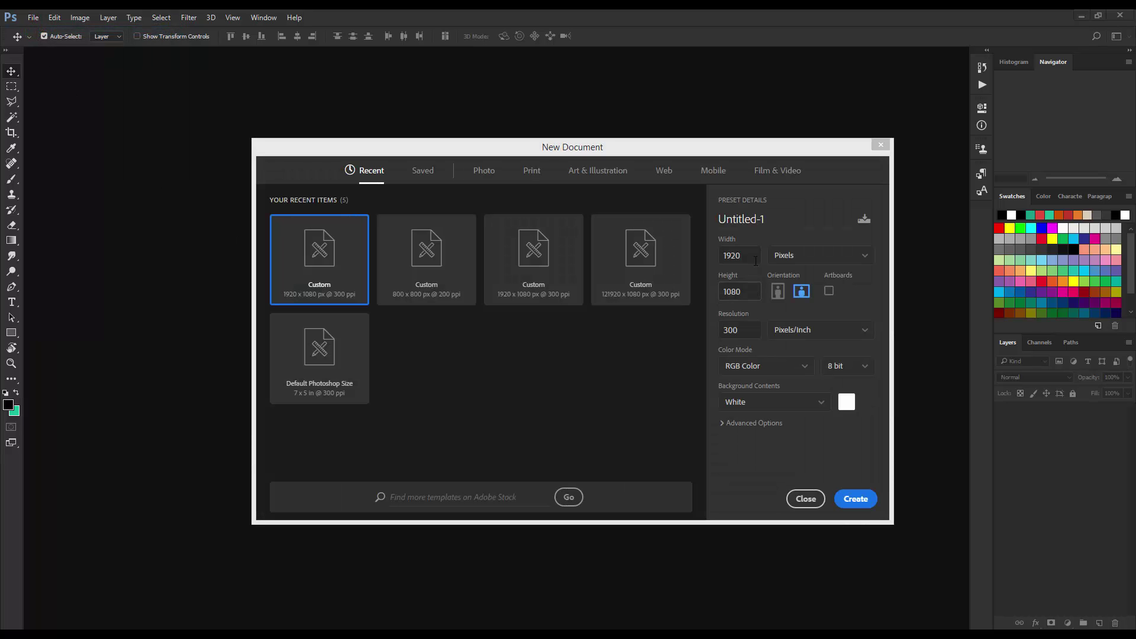
{"action": "left_click", "coordinate": [756, 261]}
{"action": "key", "text": "Tab"}
{"action": "left_click", "coordinate": [744, 334]}
{"action": "left_click", "coordinate": [859, 499]}
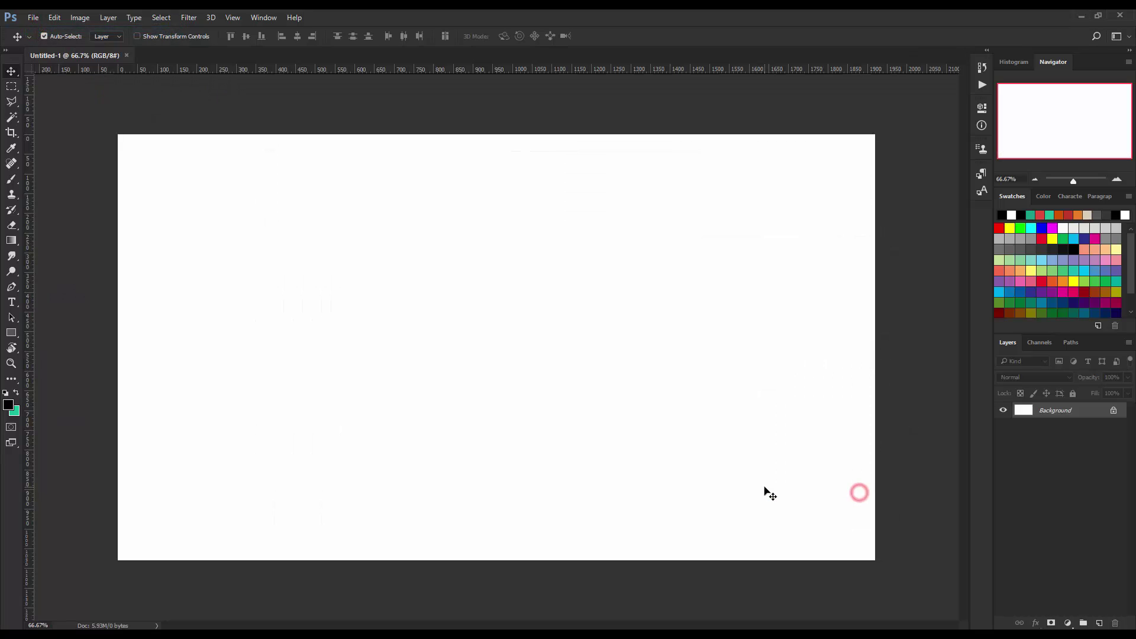
{"action": "left_click", "coordinate": [1067, 624]}
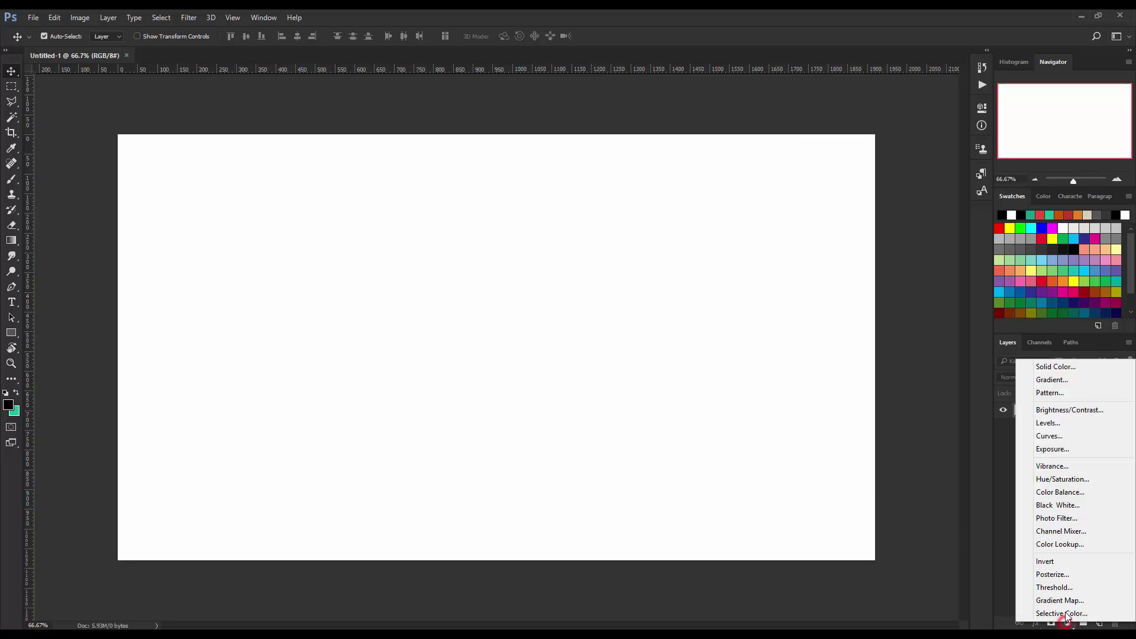
{"action": "left_click", "coordinate": [1059, 380]}
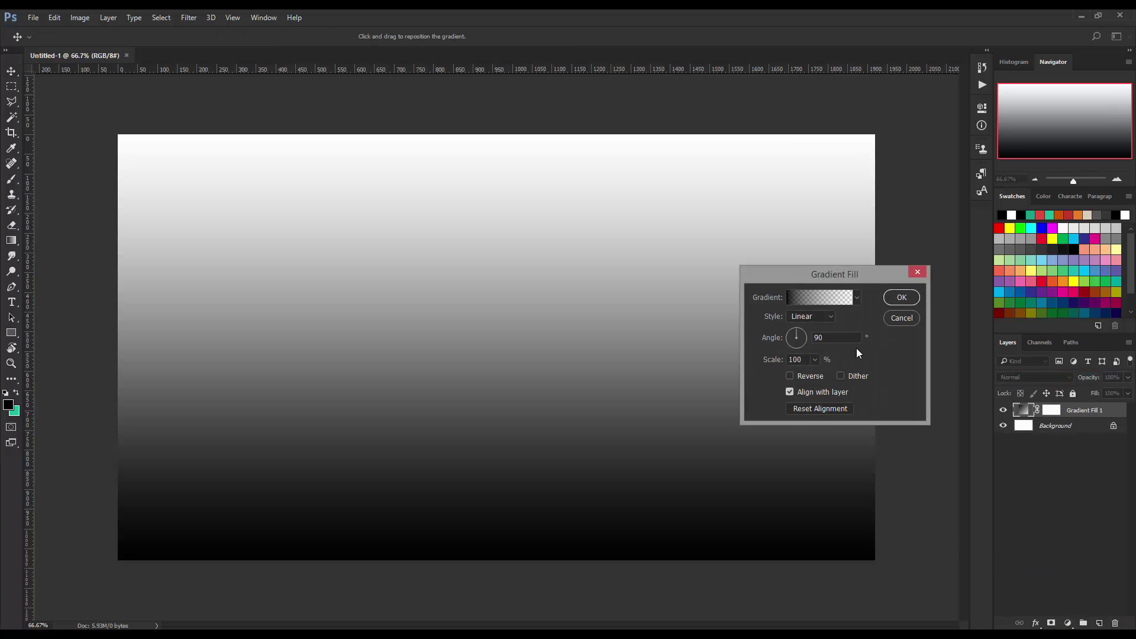
- Edit the fill gradient to run from f1fbfc to acd3d1
{"action": "left_click", "coordinate": [821, 300]}
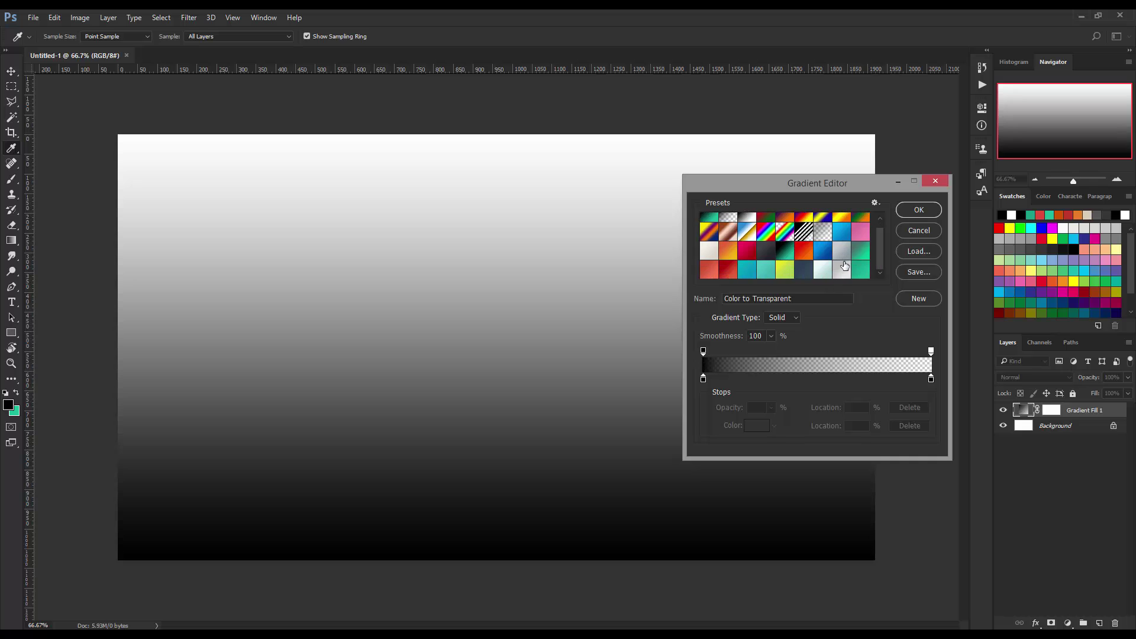
{"action": "left_click", "coordinate": [823, 273]}
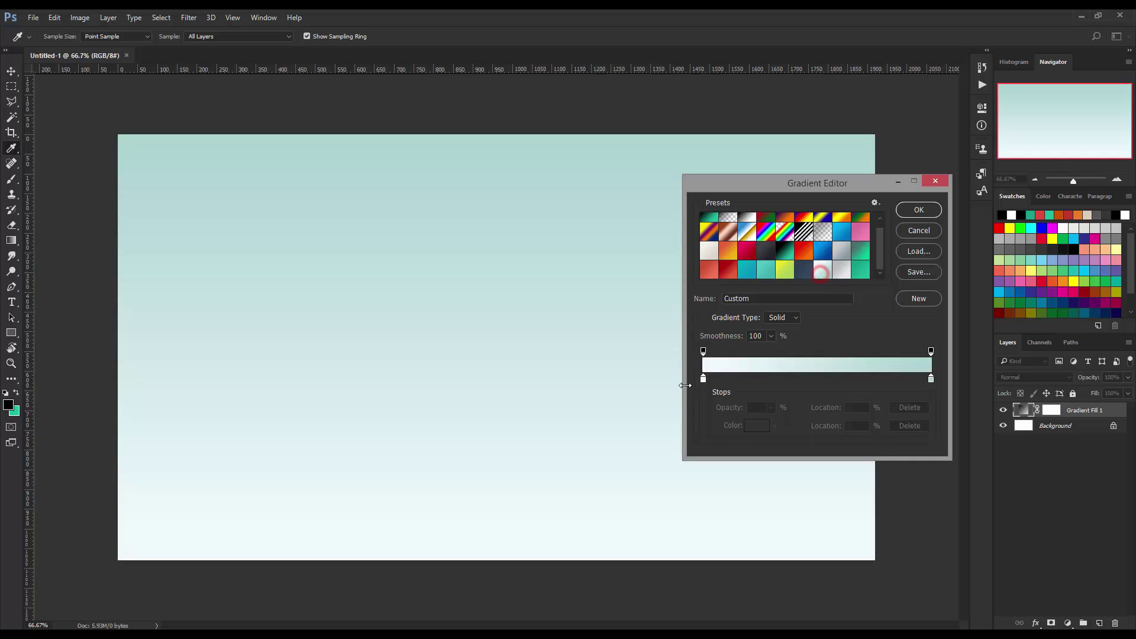
{"action": "double_click", "coordinate": [704, 379]}
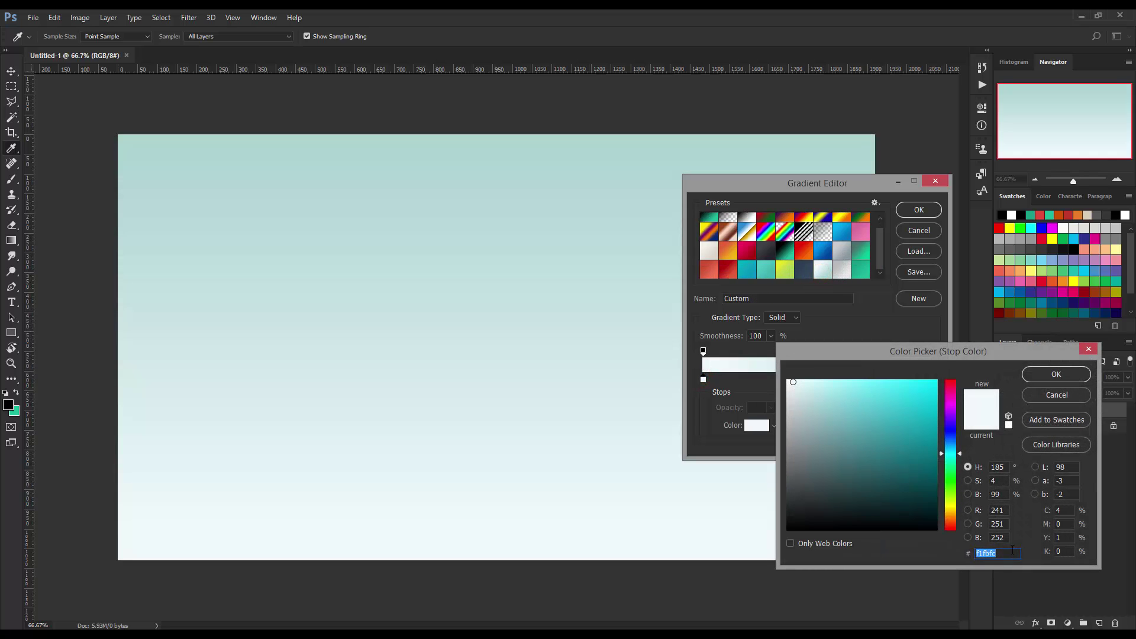
{"action": "left_click", "coordinate": [1062, 380]}
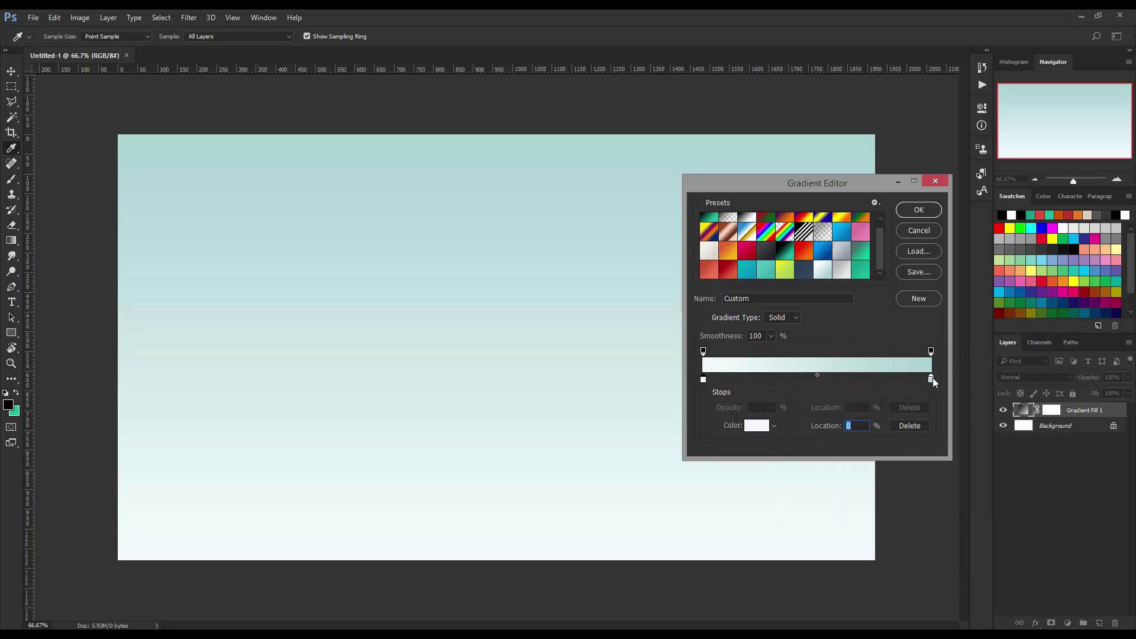
{"action": "double_click", "coordinate": [932, 379]}
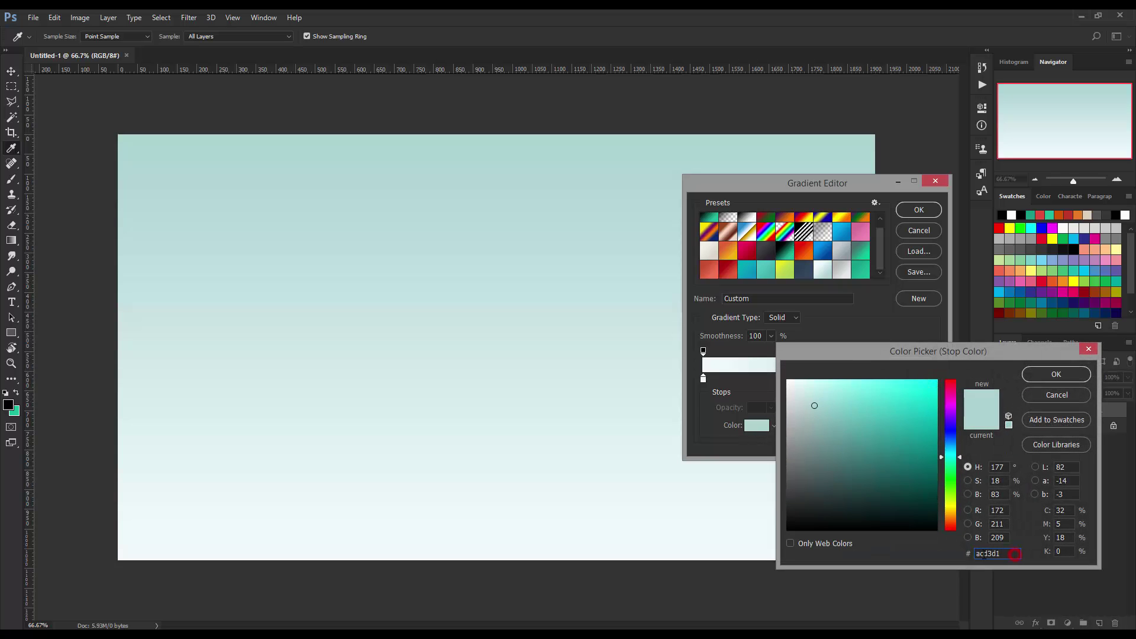
{"action": "left_click", "coordinate": [1057, 373]}
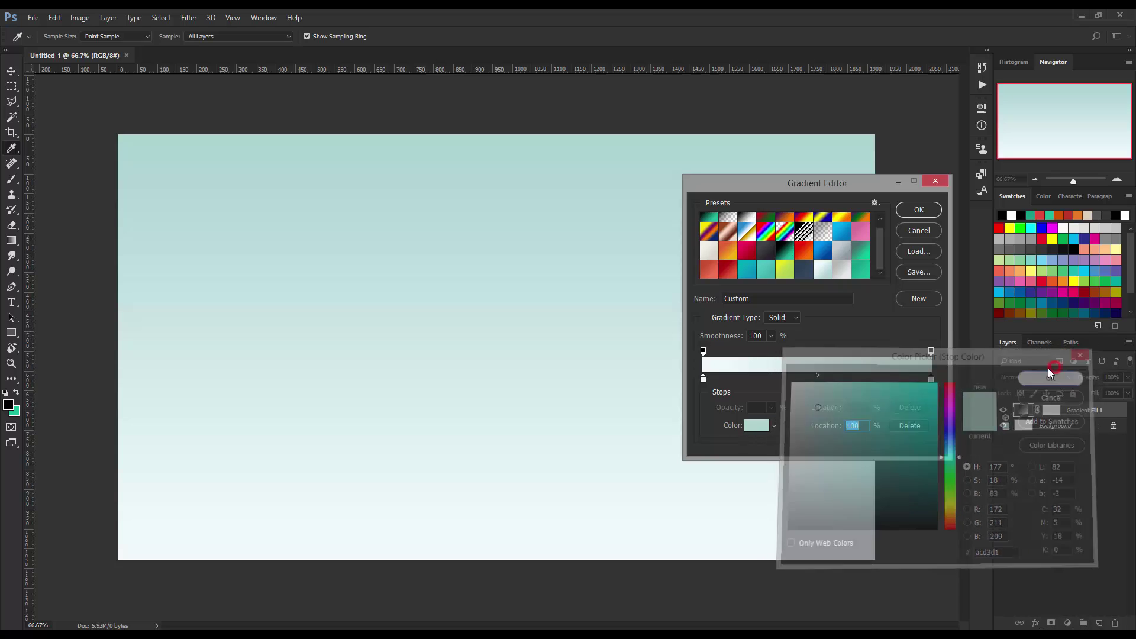
{"action": "left_click", "coordinate": [921, 212]}
- Set the gradient fill to Radial style, angle 0, scale 125, and commit it
{"action": "left_click", "coordinate": [807, 316]}
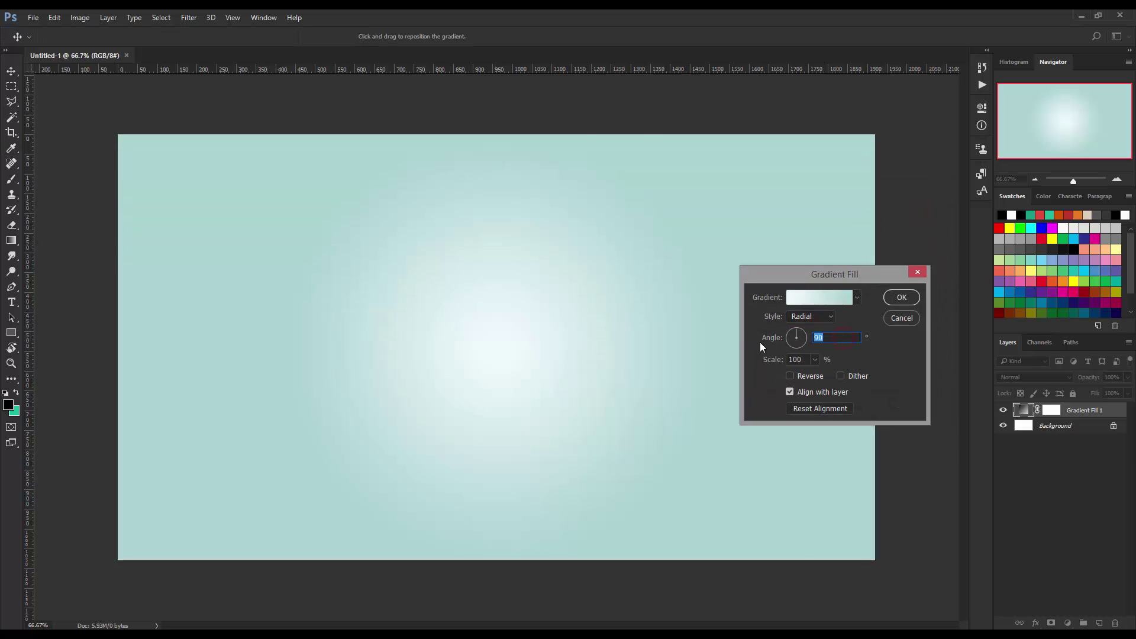
{"action": "type", "text": "0"}
{"action": "left_click", "coordinate": [803, 359]}
{"action": "type", "text": "12"}
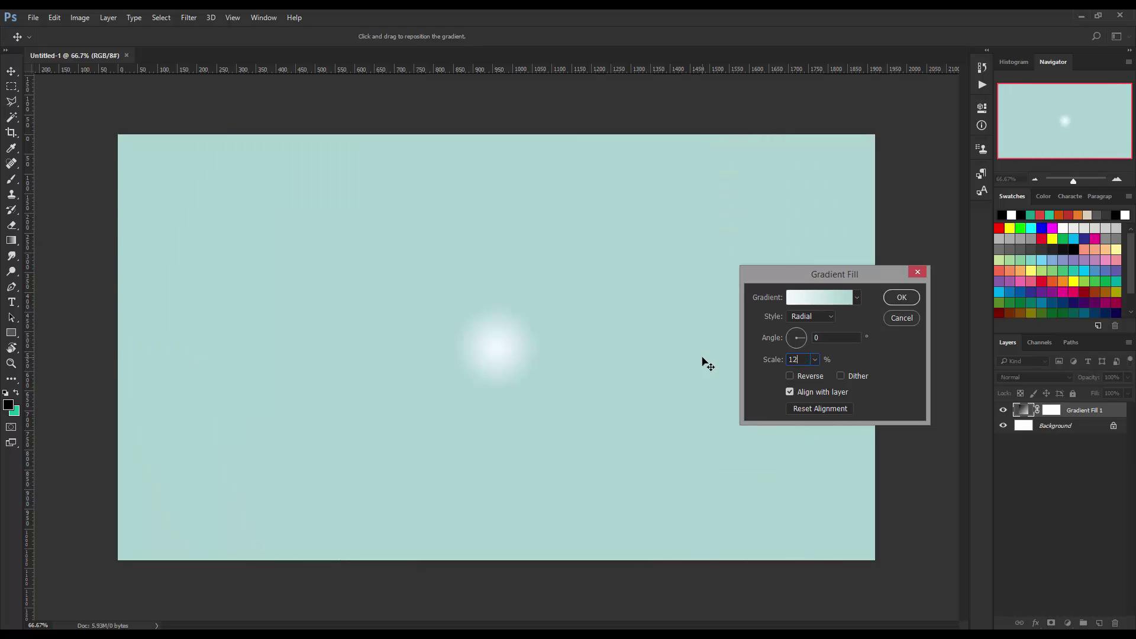
{"action": "type", "text": "5"}
{"action": "key", "text": "Return"}
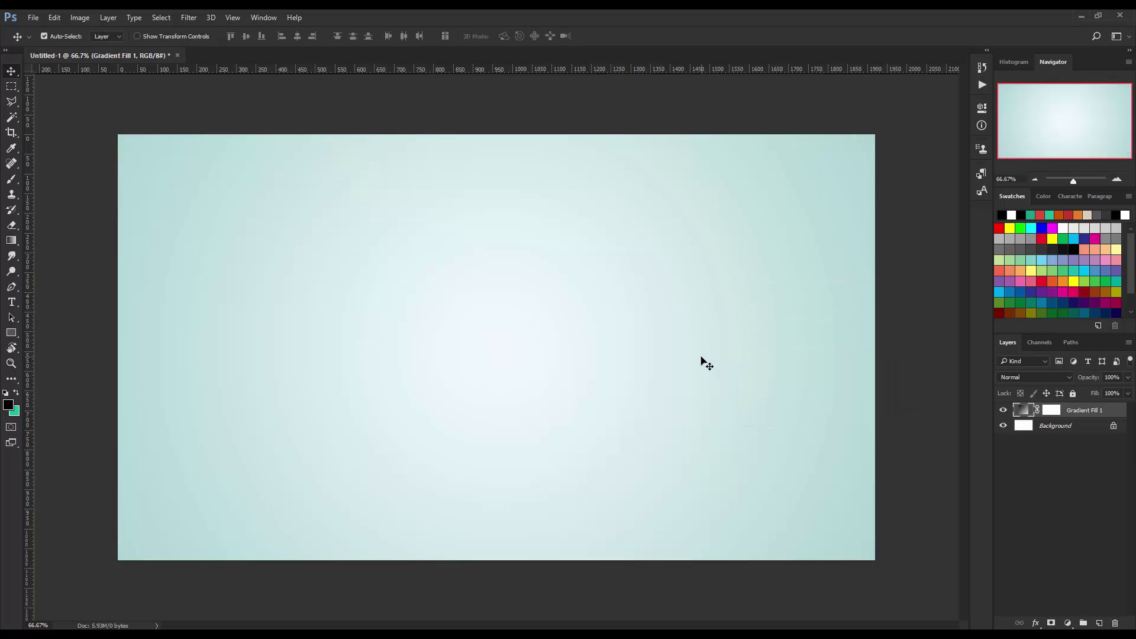
- Draw a three-sided polygon triangle above-left of the canvas centre
{"action": "left_click", "coordinate": [10, 333]}
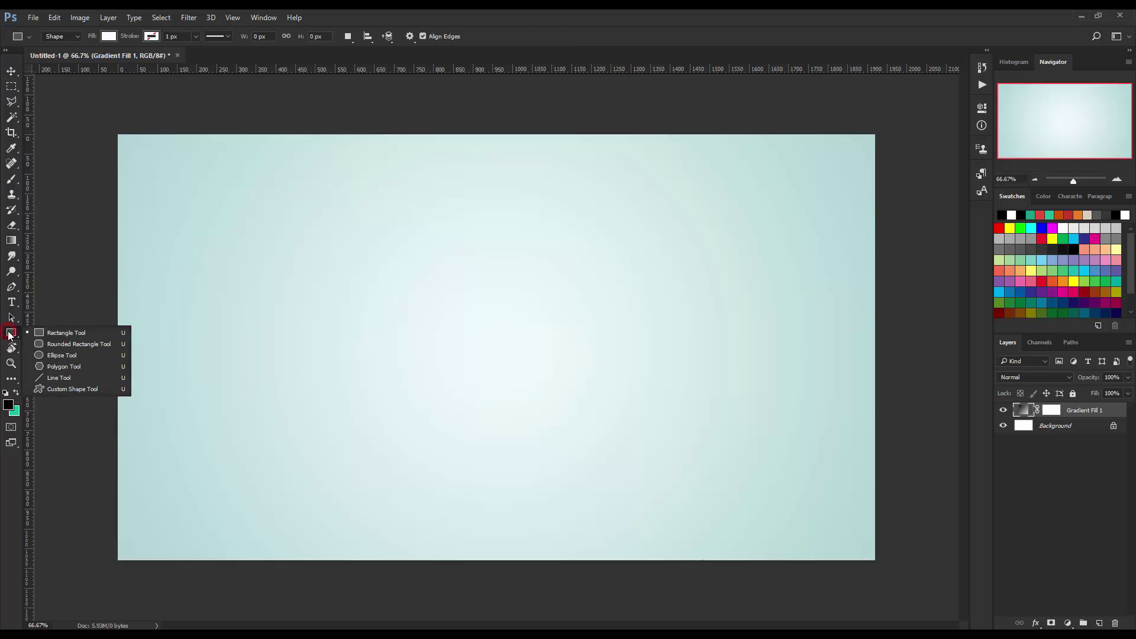
{"action": "left_click", "coordinate": [73, 365]}
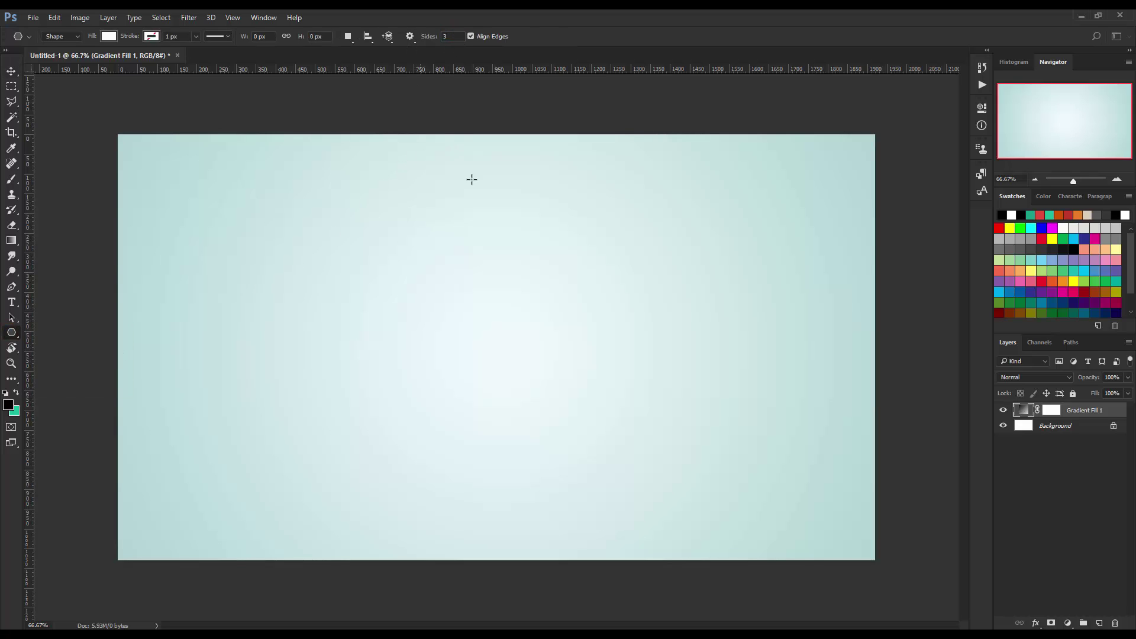
{"action": "left_click_drag", "start_coordinate": [434, 273], "coordinate": [435, 237]}
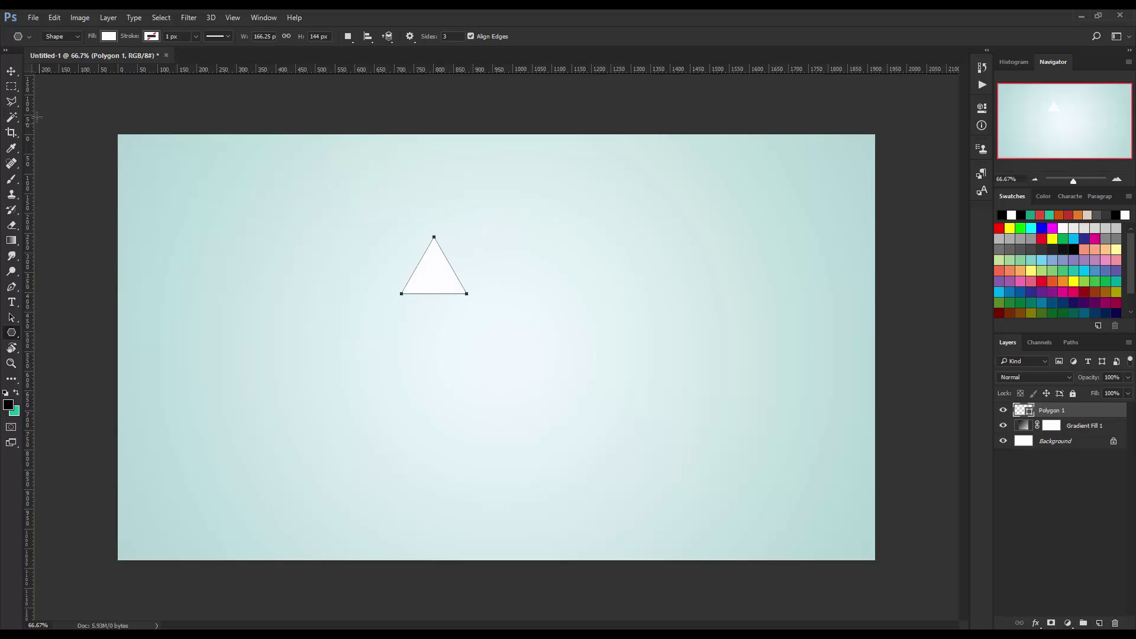
{"action": "left_click", "coordinate": [12, 71]}
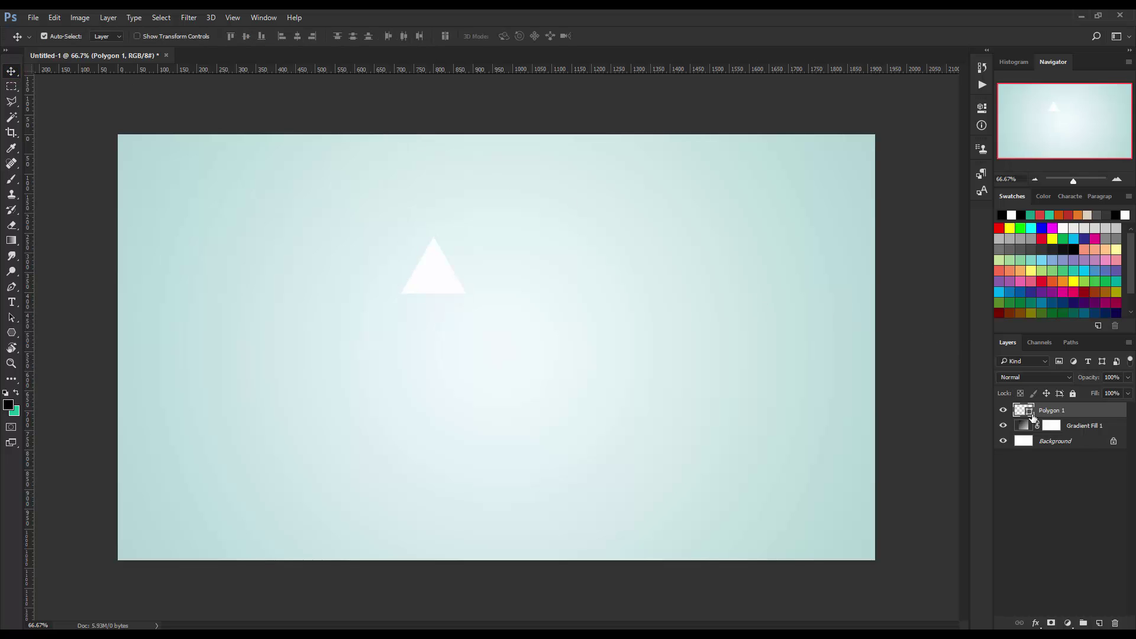
- Fill the triangle with dark grey 636363 and move it slightly down
{"action": "double_click", "coordinate": [1031, 416]}
{"action": "left_click", "coordinate": [1014, 244]}
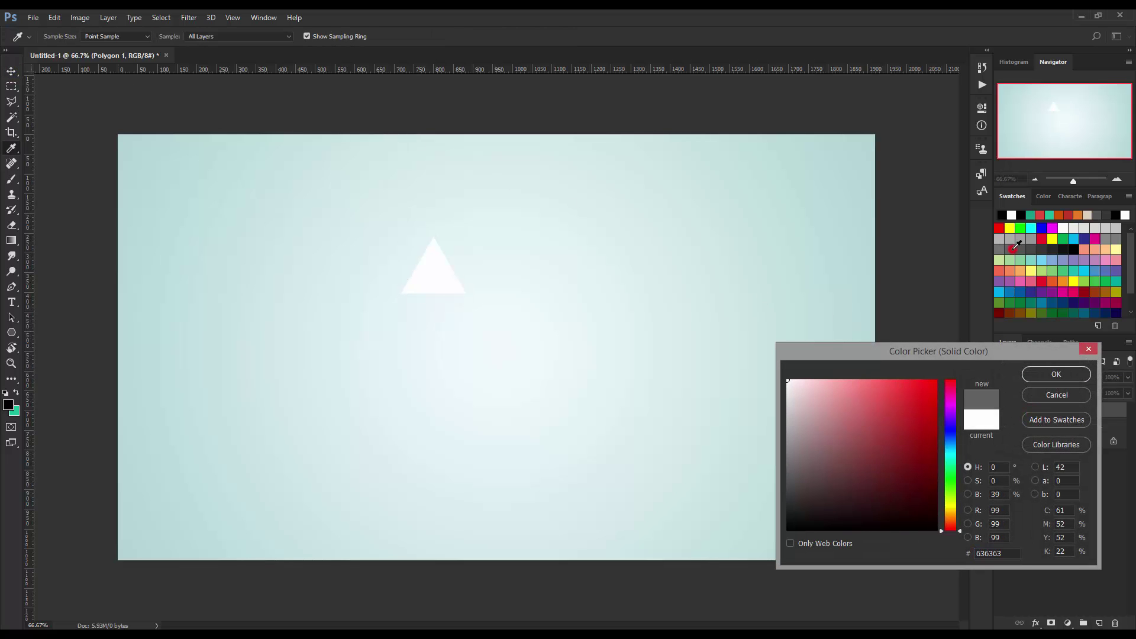
{"action": "left_click", "coordinate": [1056, 375]}
{"action": "left_click_drag", "start_coordinate": [454, 265], "coordinate": [450, 311]}
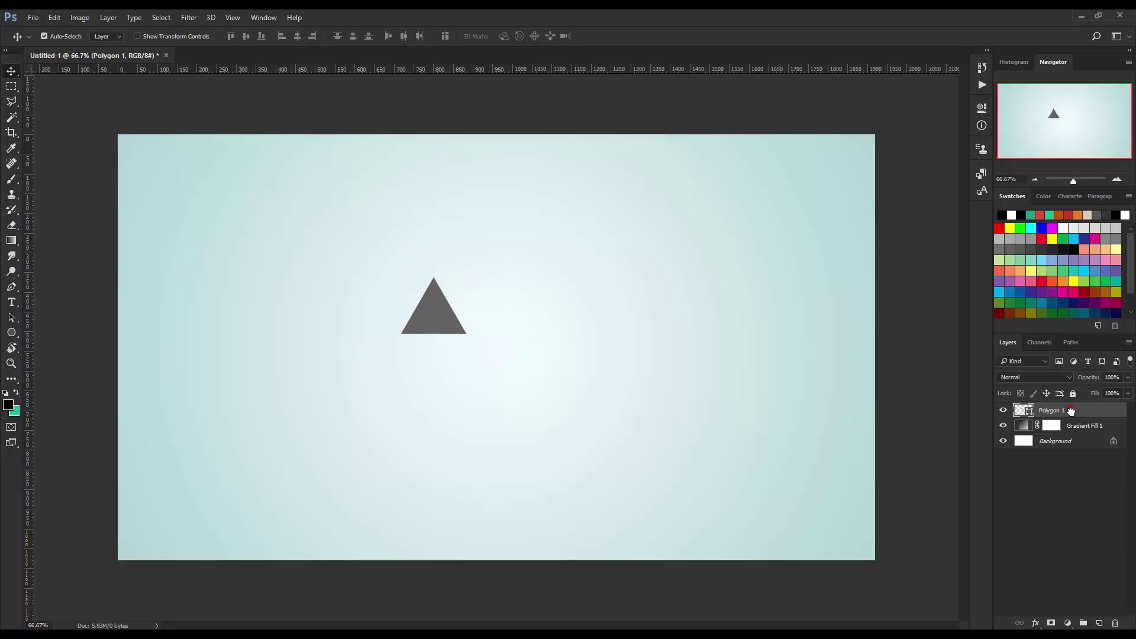
- Duplicate the triangle, flip the copy vertically and give it a different grey fill
{"action": "left_click_drag", "start_coordinate": [1071, 411], "coordinate": [1099, 623]}
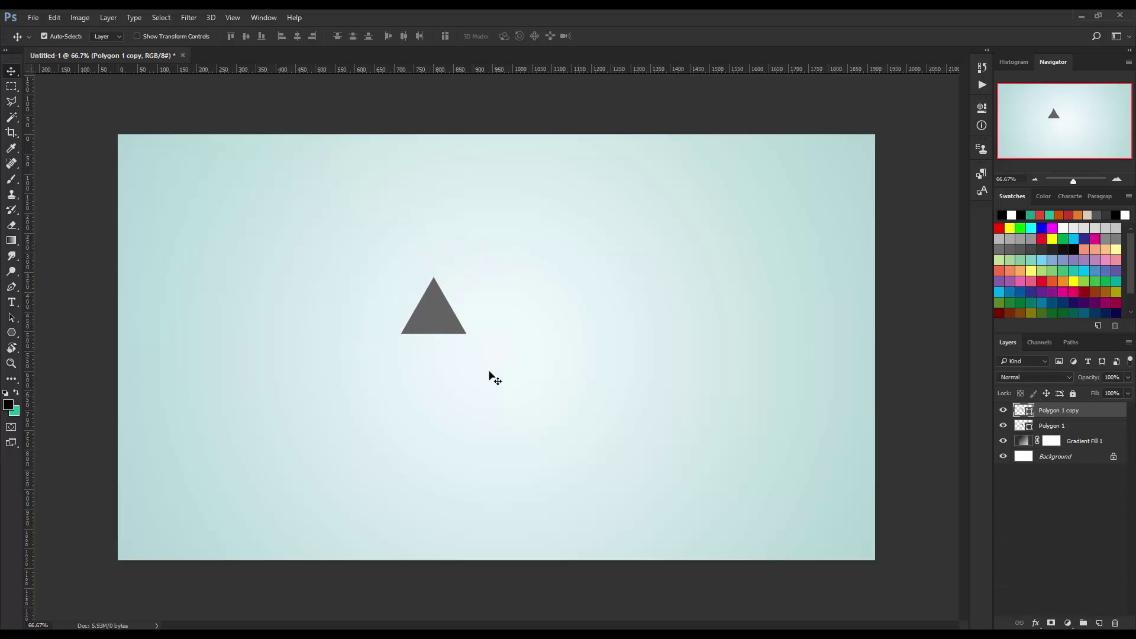
{"action": "left_click", "coordinate": [54, 17]}
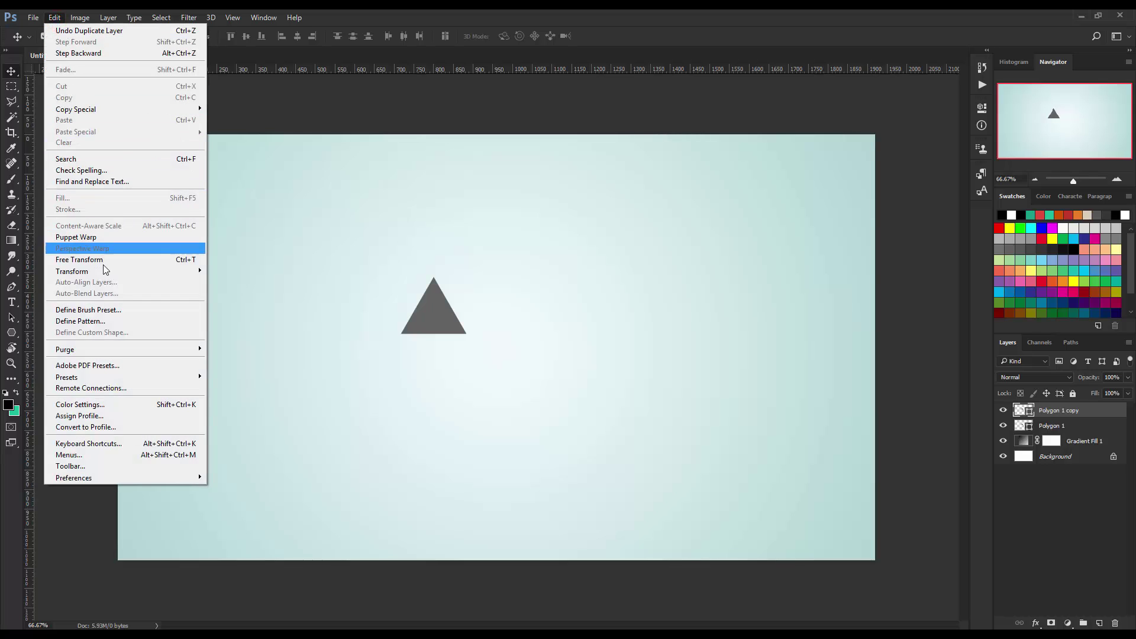
{"action": "mouse_move", "coordinate": [73, 271]}
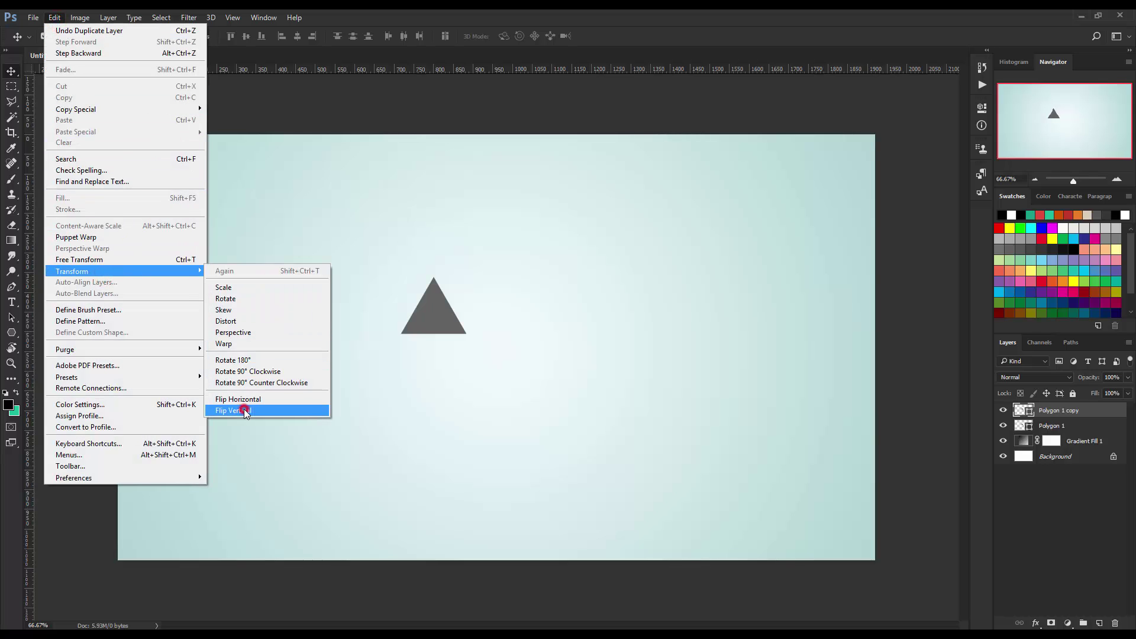
{"action": "left_click", "coordinate": [245, 411]}
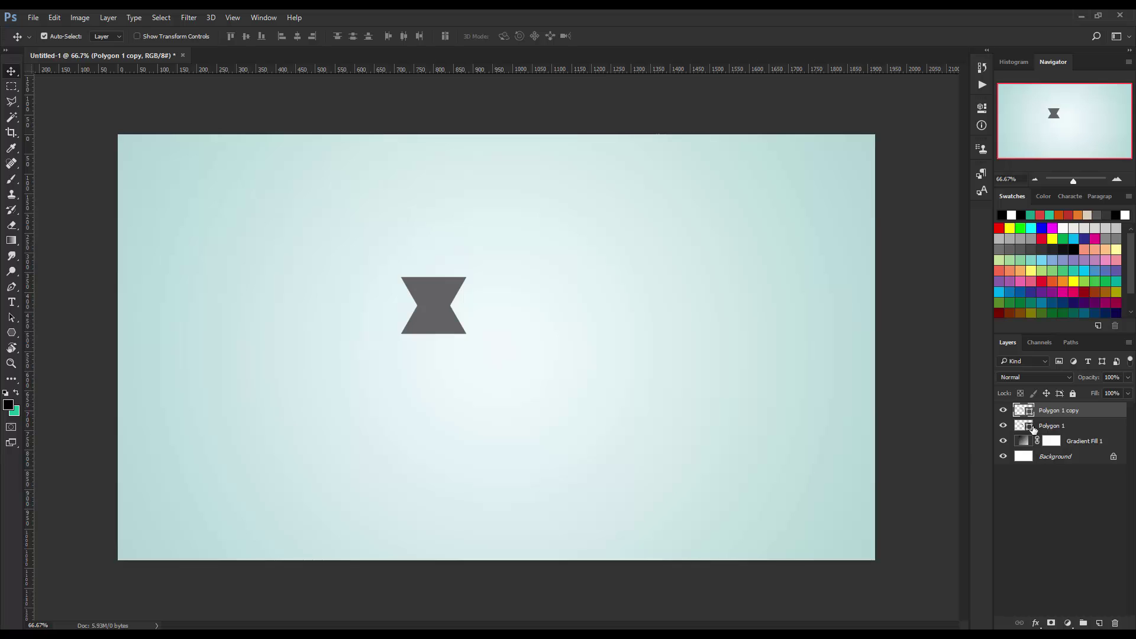
{"action": "double_click", "coordinate": [1030, 412]}
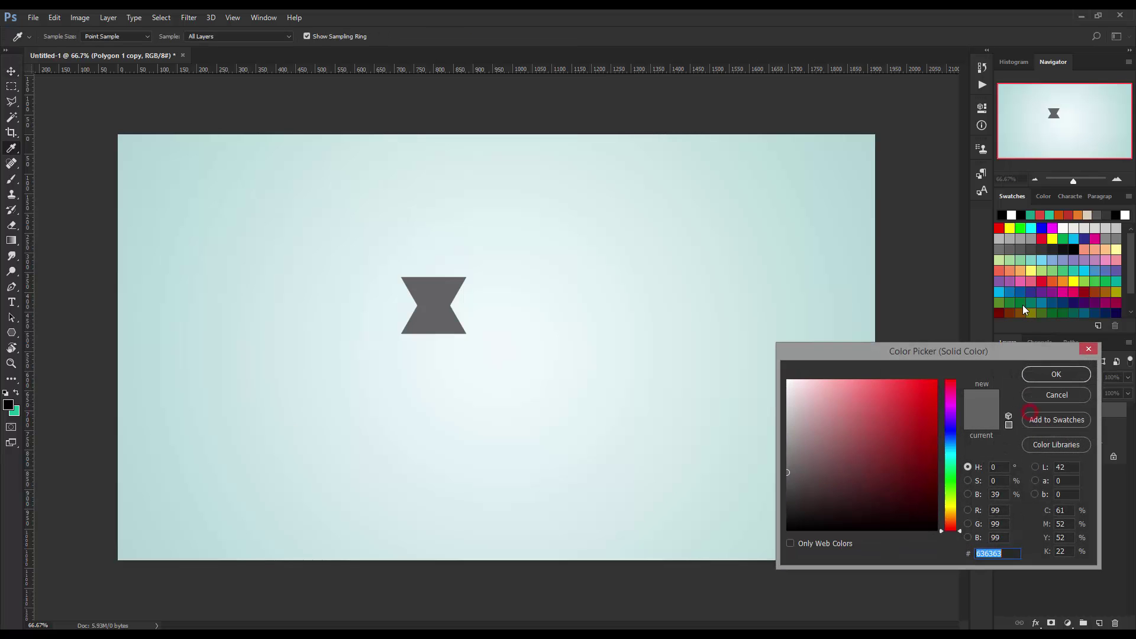
{"action": "left_click", "coordinate": [1034, 250]}
{"action": "left_click", "coordinate": [1056, 374]}
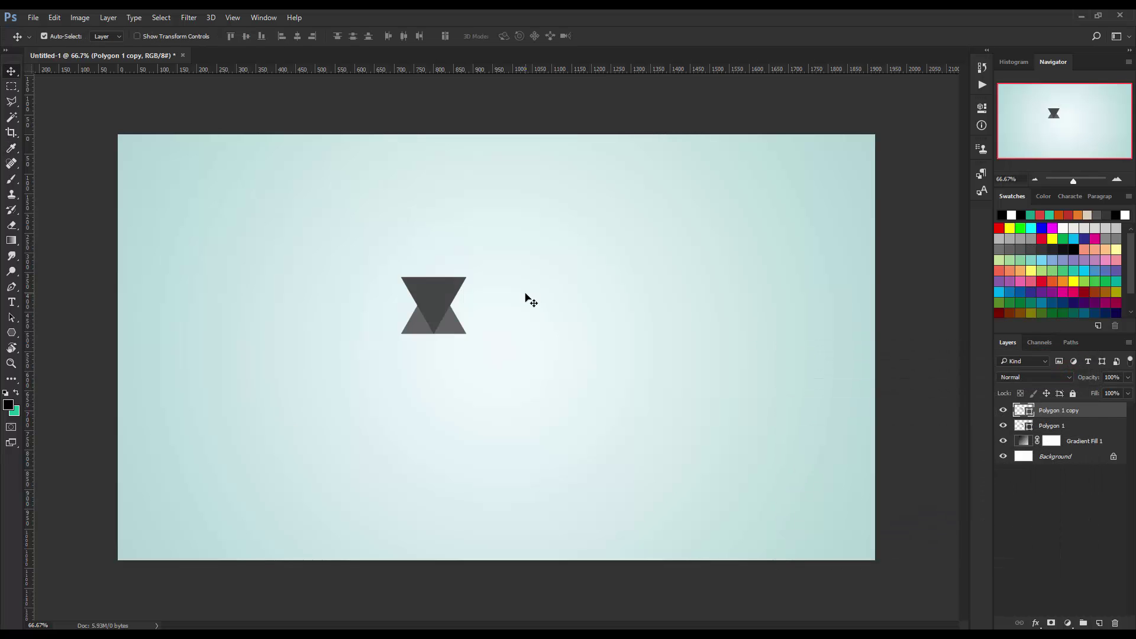
- Nudge the flipped triangle down under the original to complete the diamond
{"action": "key", "text": "Down"}
{"action": "key", "text": "Down"}
{"action": "key", "text": "Down"}
{"action": "key", "text": "Down"}
{"action": "key", "text": "Down"}
{"action": "key", "text": "Down"}
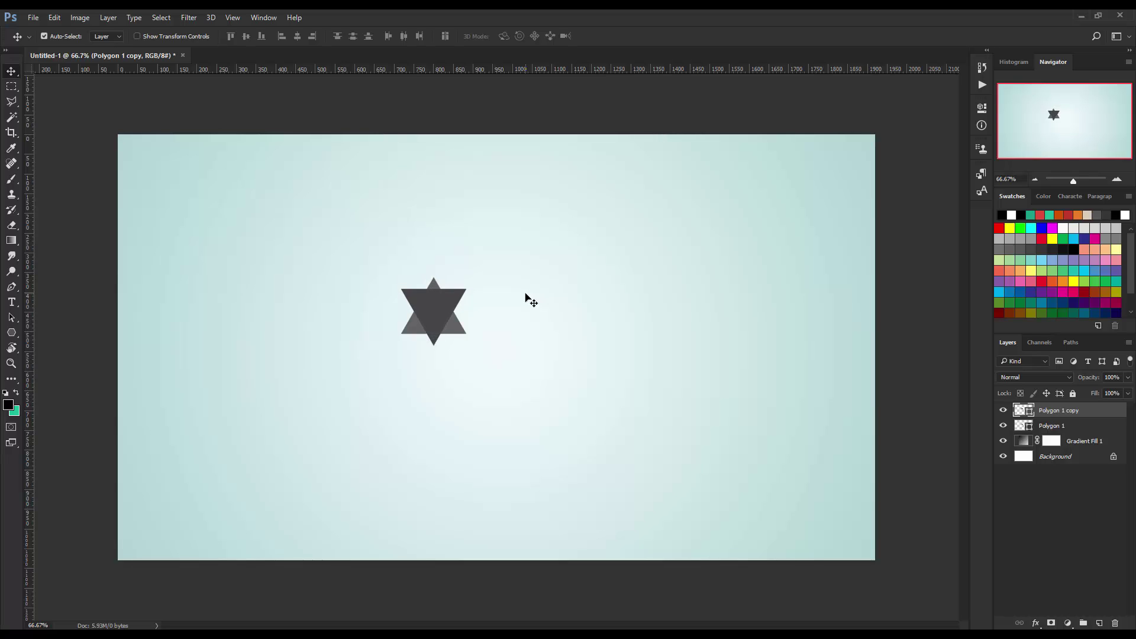
{"action": "key", "text": "Down"}
{"action": "key", "text": "Down"}
{"action": "key", "text": "Down"}
{"action": "key", "text": "Down"}
{"action": "key", "text": "Down"}
{"action": "key", "text": "Down"}
{"action": "key", "text": "Down"}
{"action": "key", "text": "Down"}
{"action": "key", "text": "Down"}
{"action": "key", "text": "Down"}
{"action": "key", "text": "Down"}
{"action": "key", "text": "Down"}
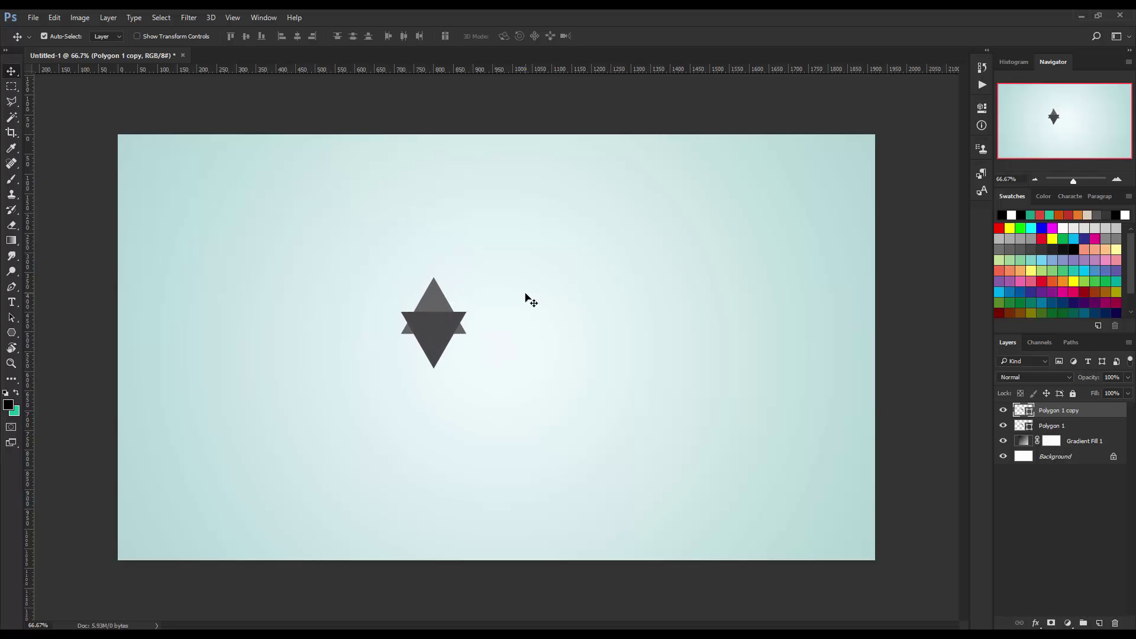
{"action": "key", "text": "Down"}
{"action": "key", "text": "Down"}
{"action": "key", "text": "Down"}
{"action": "key", "text": "Down"}
{"action": "key", "text": "Down"}
{"action": "key", "text": "Down"}
{"action": "key", "text": "Down"}
{"action": "key", "text": "Down"}
{"action": "key", "text": "Down"}
{"action": "key", "text": "Down"}
{"action": "key", "text": "Down"}
{"action": "key", "text": "Down"}
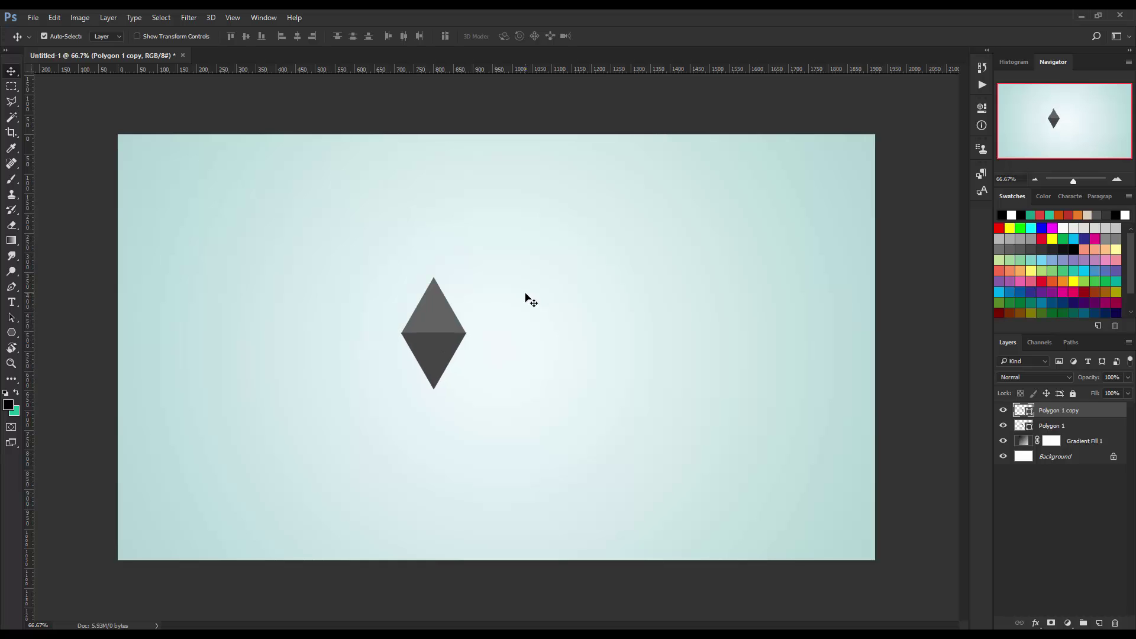
{"action": "key", "text": "Down"}
{"action": "key", "text": "Down"}
{"action": "key", "text": "Down"}
{"action": "key", "text": "ctrl+1"}
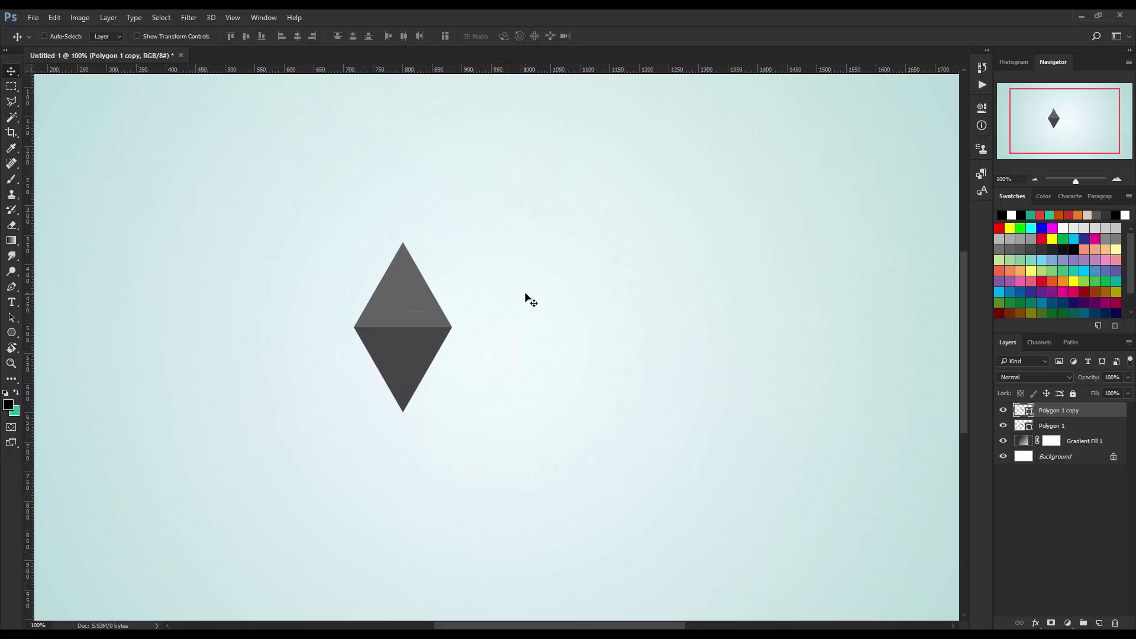
{"action": "key", "text": "ctrl+minus"}
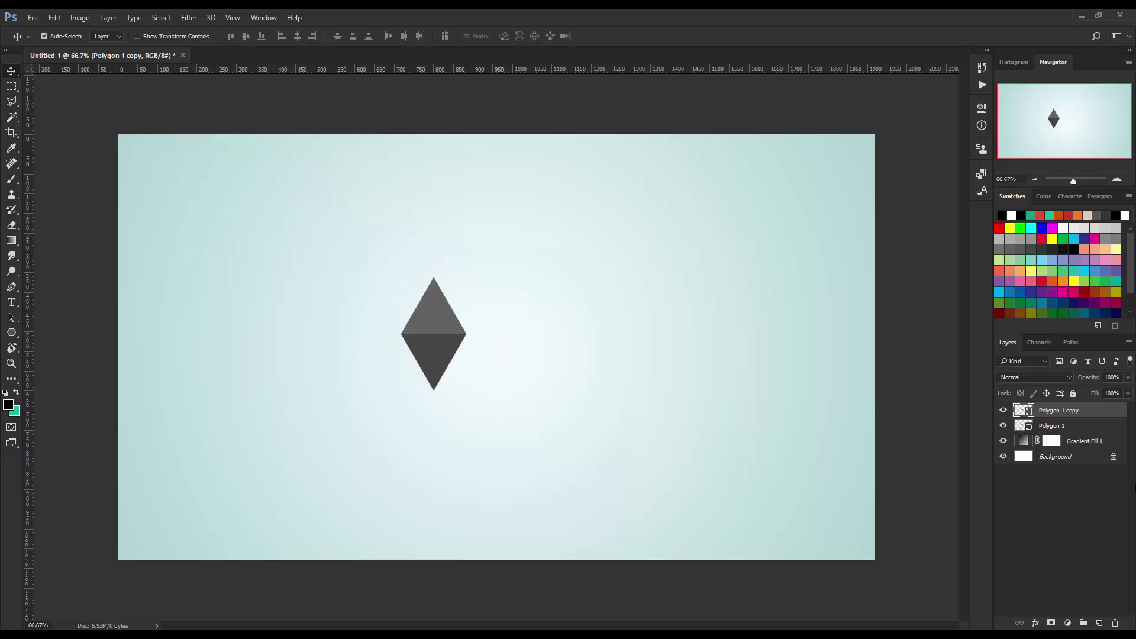
{"action": "left_click", "coordinate": [1097, 427], "text": "shift"}
- Duplicate both diamond halves and slide the copy right until it touches the first diamond
{"action": "left_click_drag", "start_coordinate": [1097, 427], "coordinate": [1098, 623]}
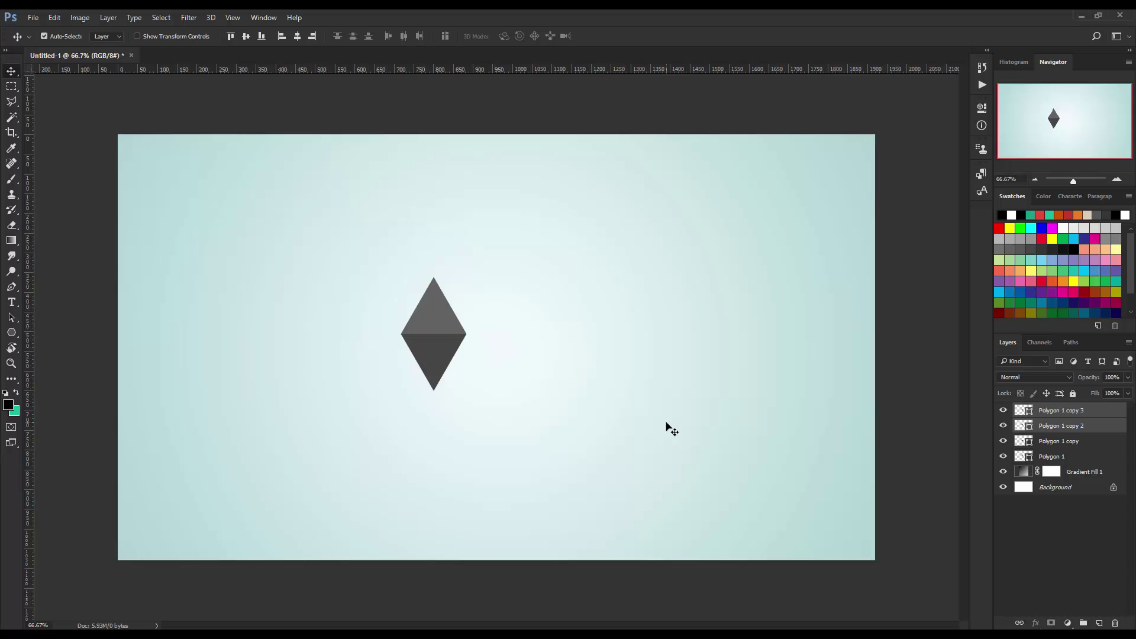
{"action": "key", "text": "Right"}
{"action": "key", "text": "Right"}
{"action": "key", "text": "Right"}
{"action": "key", "text": "Right"}
{"action": "key", "text": "Right"}
{"action": "key", "text": "Right"}
{"action": "key", "text": "Right"}
{"action": "key", "text": "Right"}
{"action": "key", "text": "Right"}
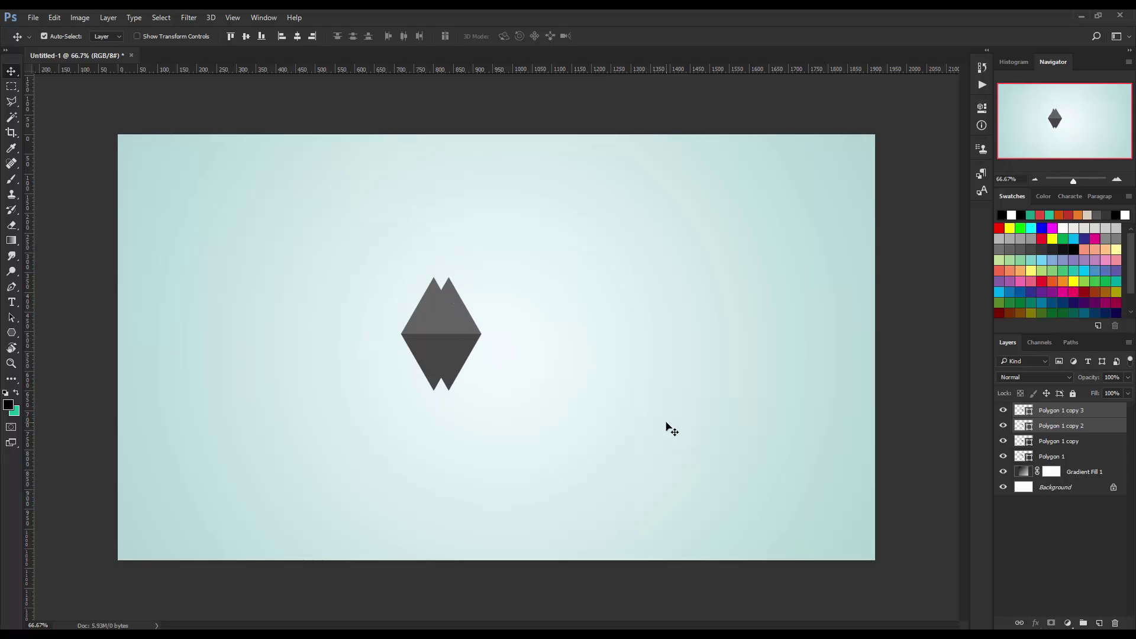
{"action": "key", "text": "Right"}
{"action": "key", "text": "Right"}
{"action": "key", "text": "Right"}
{"action": "key", "text": "Right"}
{"action": "key", "text": "Right"}
{"action": "key", "text": "Right"}
{"action": "key", "text": "Right"}
{"action": "key", "text": "Right"}
{"action": "key", "text": "Right"}
{"action": "key", "text": "Right"}
{"action": "key", "text": "Right"}
{"action": "key", "text": "Right"}
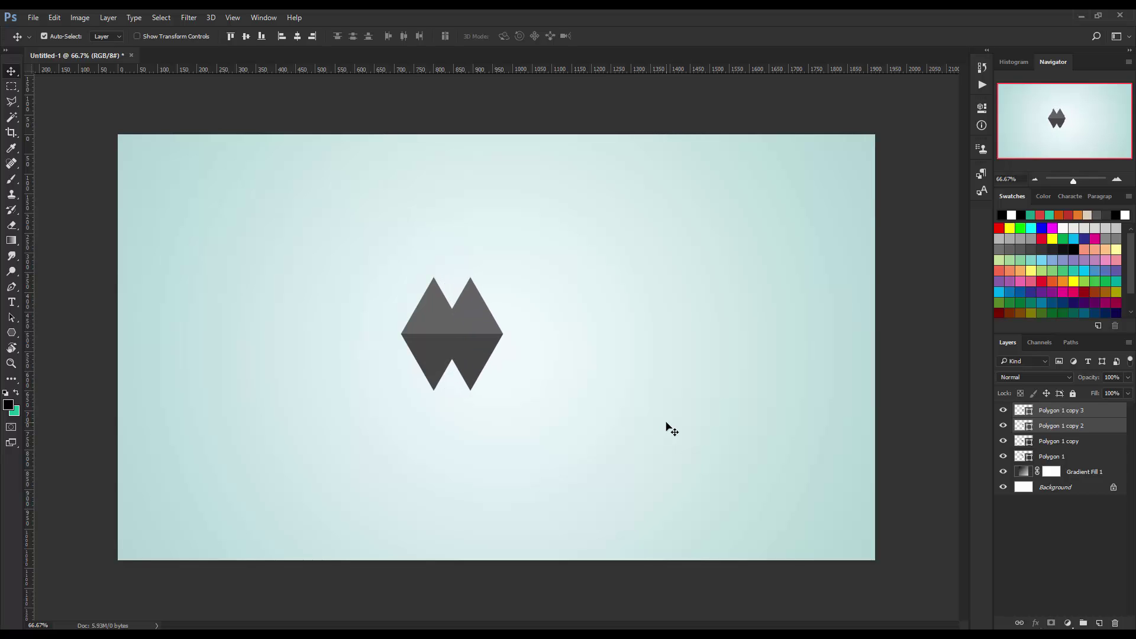
{"action": "key", "text": "Right"}
{"action": "key", "text": "Right"}
{"action": "key", "text": "Right"}
{"action": "key", "text": "Right"}
{"action": "key", "text": "Right"}
{"action": "key", "text": "Right"}
{"action": "key", "text": "Right"}
{"action": "key", "text": "Right"}
{"action": "key", "text": "Right"}
{"action": "key", "text": "Right"}
{"action": "key", "text": "Right"}
{"action": "key", "text": "Right"}
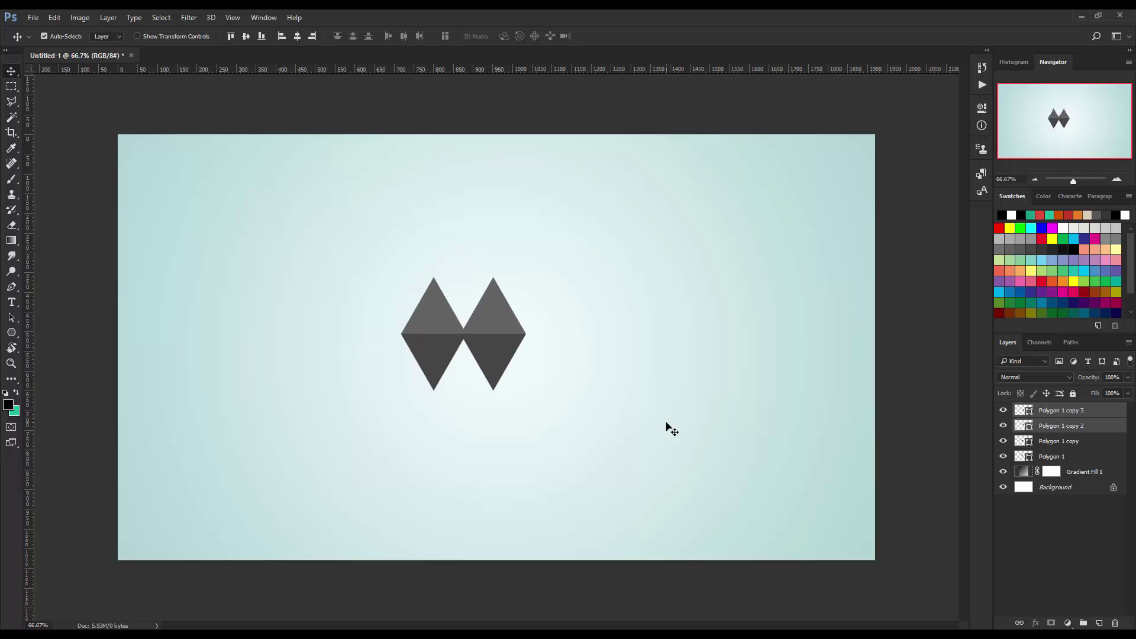
{"action": "key", "text": "Right"}
{"action": "key", "text": "Right"}
{"action": "key", "text": "Right"}
{"action": "key", "text": "ctrl+plus"}
{"action": "key", "text": "Right"}
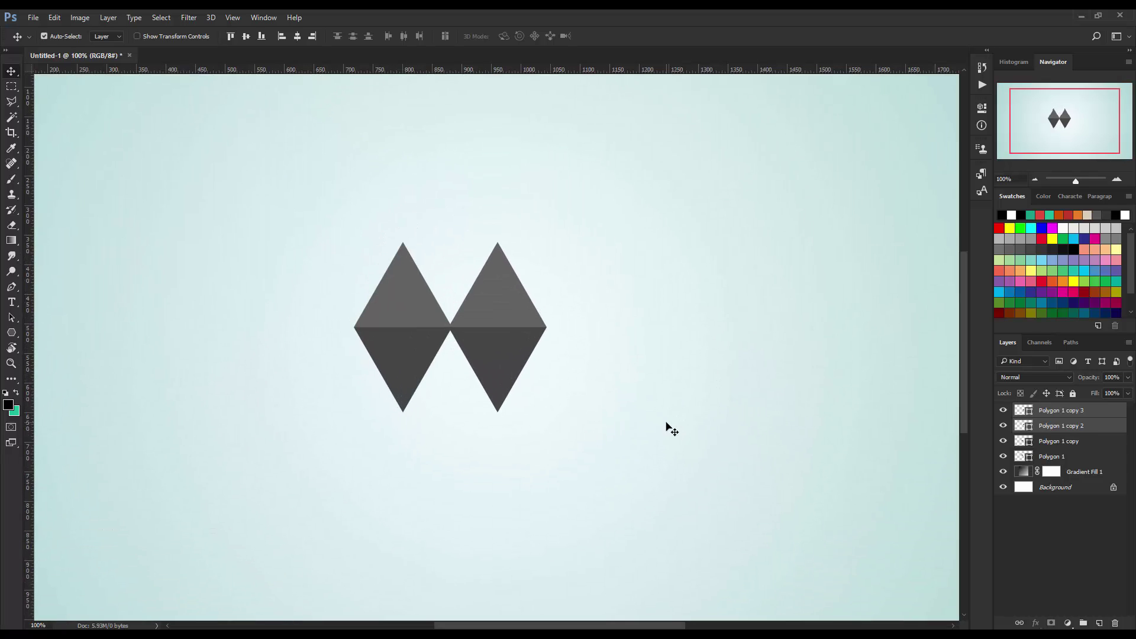
{"action": "key", "text": "Right"}
{"action": "key", "text": "Right"}
{"action": "key", "text": "Right"}
{"action": "key", "text": "Left"}
{"action": "key", "text": "Left"}
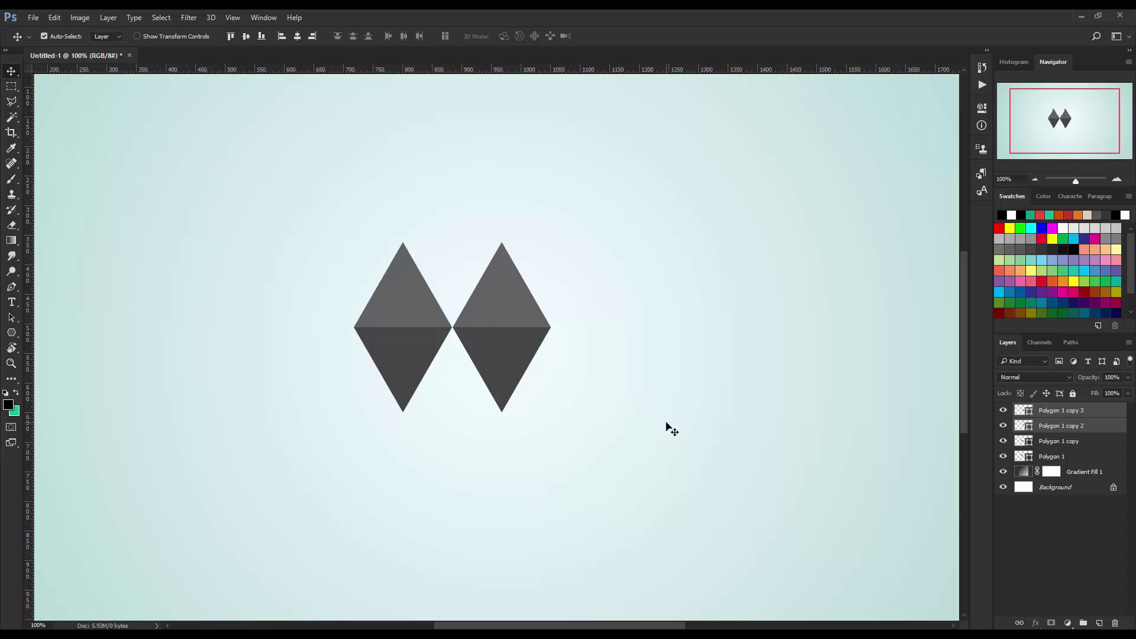
{"action": "key", "text": "Left"}
- Toggle the right diamond's lower and upper halves' visibility to check their placement
{"action": "left_click", "coordinate": [1115, 411]}
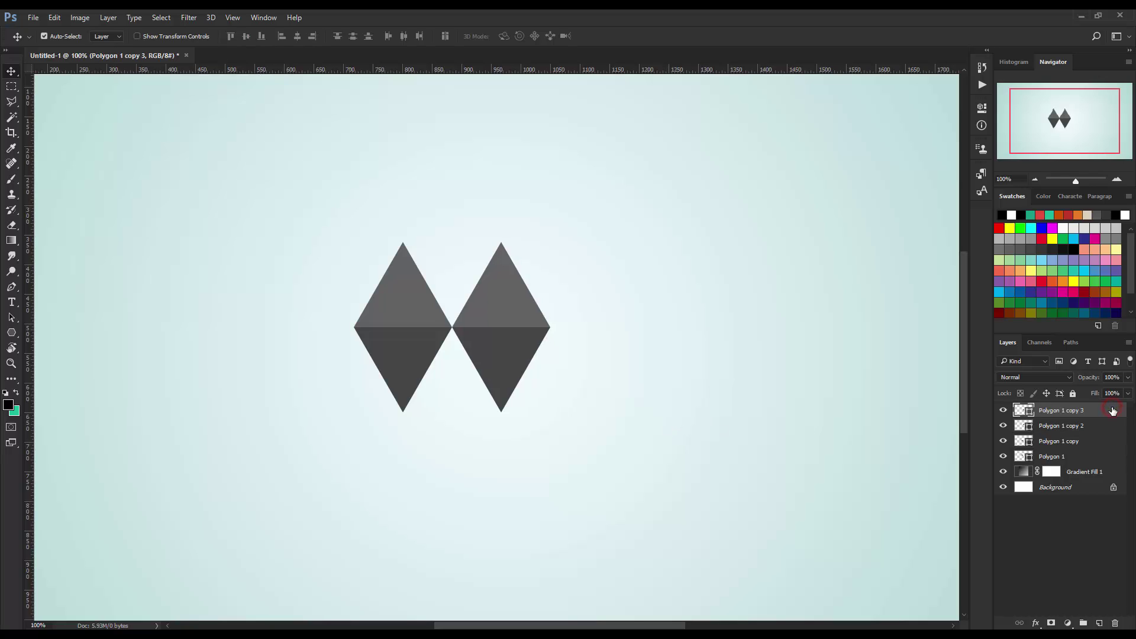
{"action": "left_click", "coordinate": [1003, 411]}
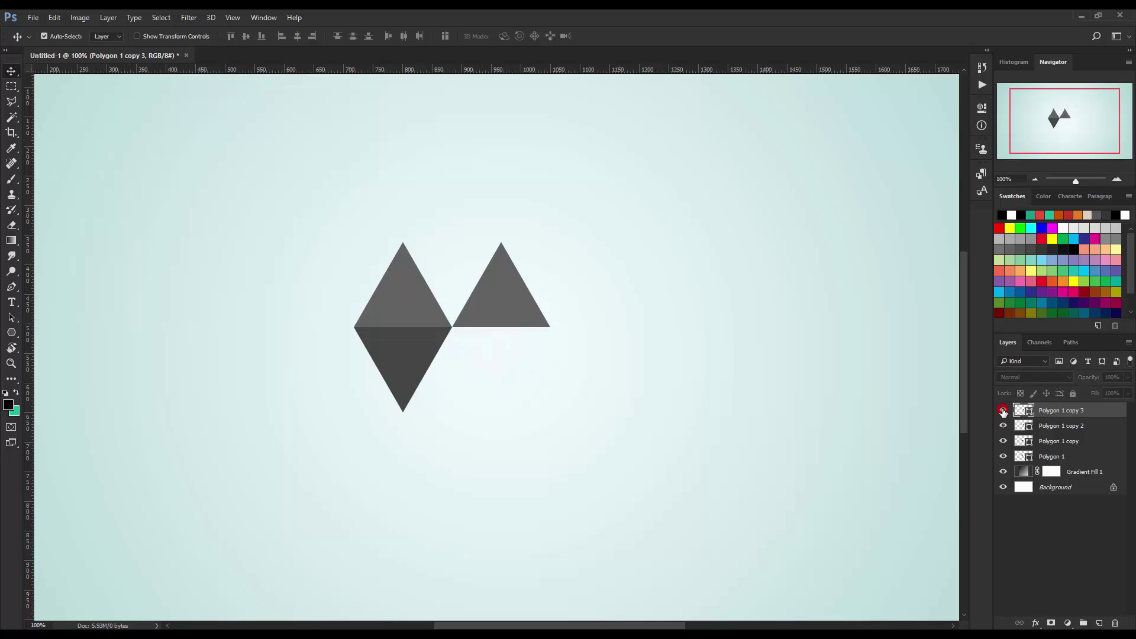
{"action": "left_click", "coordinate": [1003, 411]}
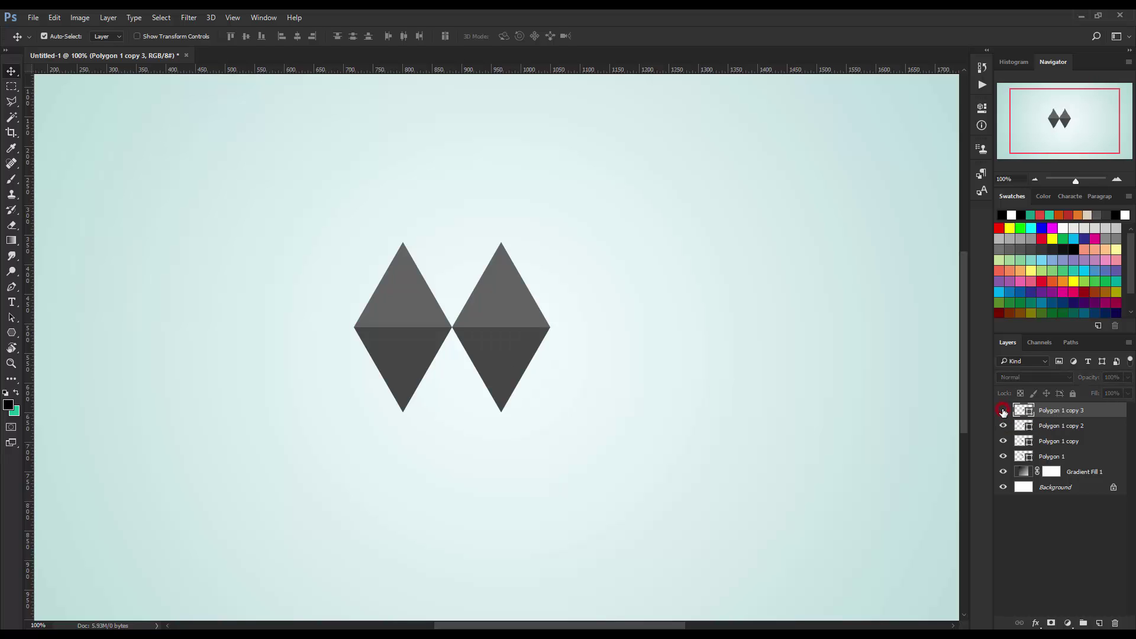
{"action": "left_click", "coordinate": [1003, 410]}
{"action": "left_click", "coordinate": [1003, 410]}
{"action": "left_click", "coordinate": [1072, 427]}
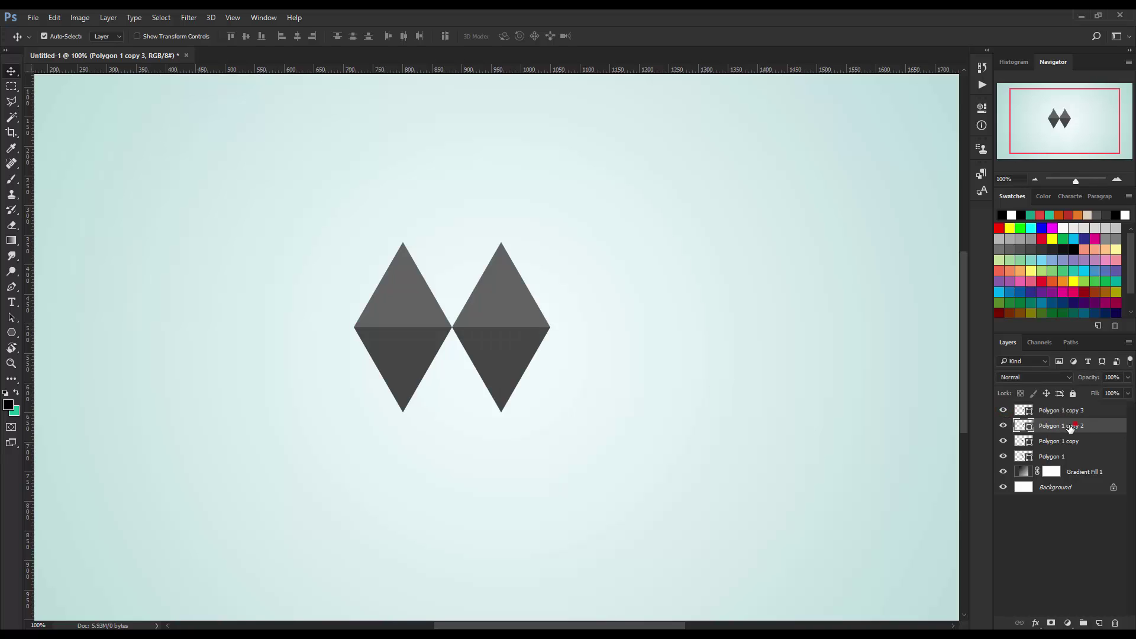
{"action": "left_click", "coordinate": [1004, 426]}
- Duplicate the right diamond's upper triangle, flip it, fill it #464646 and slide it into the top gap
{"action": "left_click_drag", "start_coordinate": [1094, 431], "coordinate": [1101, 622]}
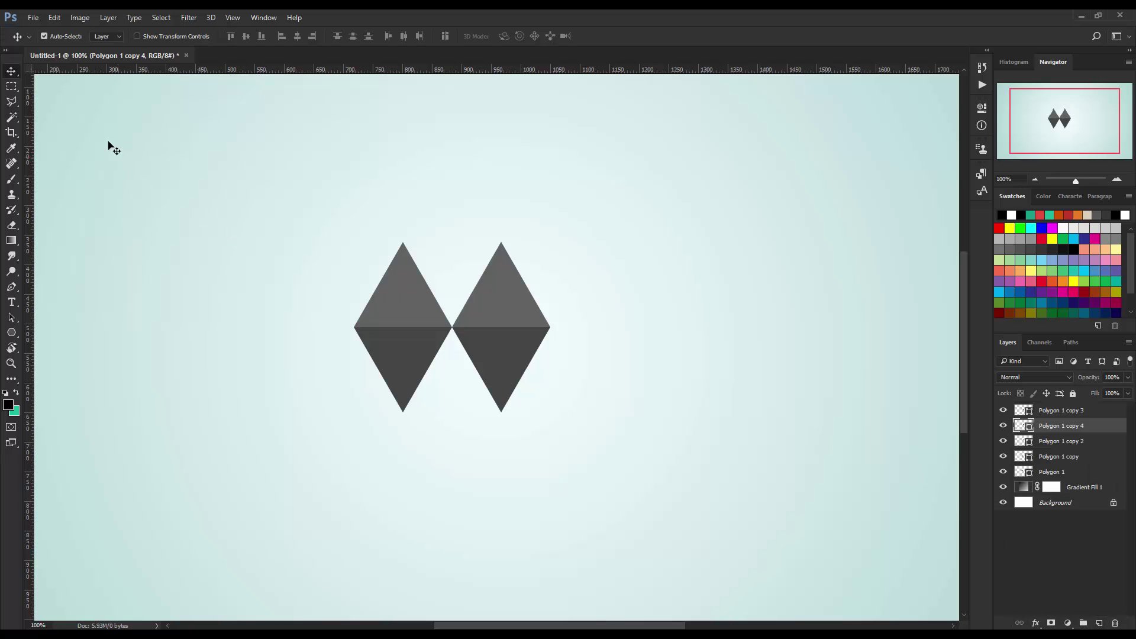
{"action": "left_click", "coordinate": [55, 18]}
{"action": "mouse_move", "coordinate": [71, 271]}
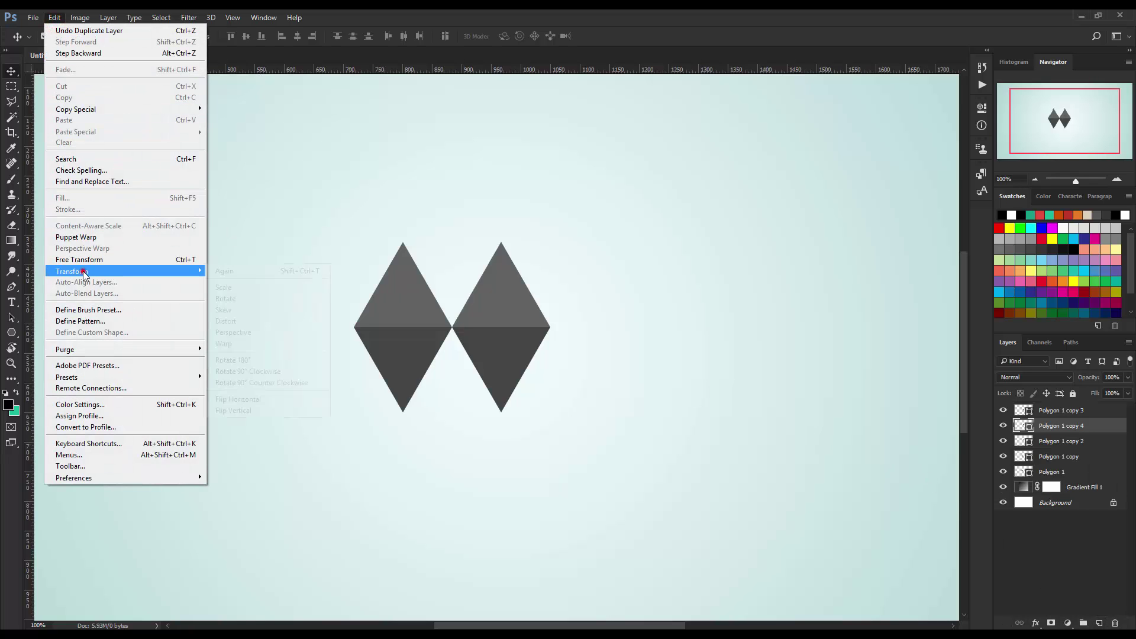
{"action": "left_click", "coordinate": [271, 412]}
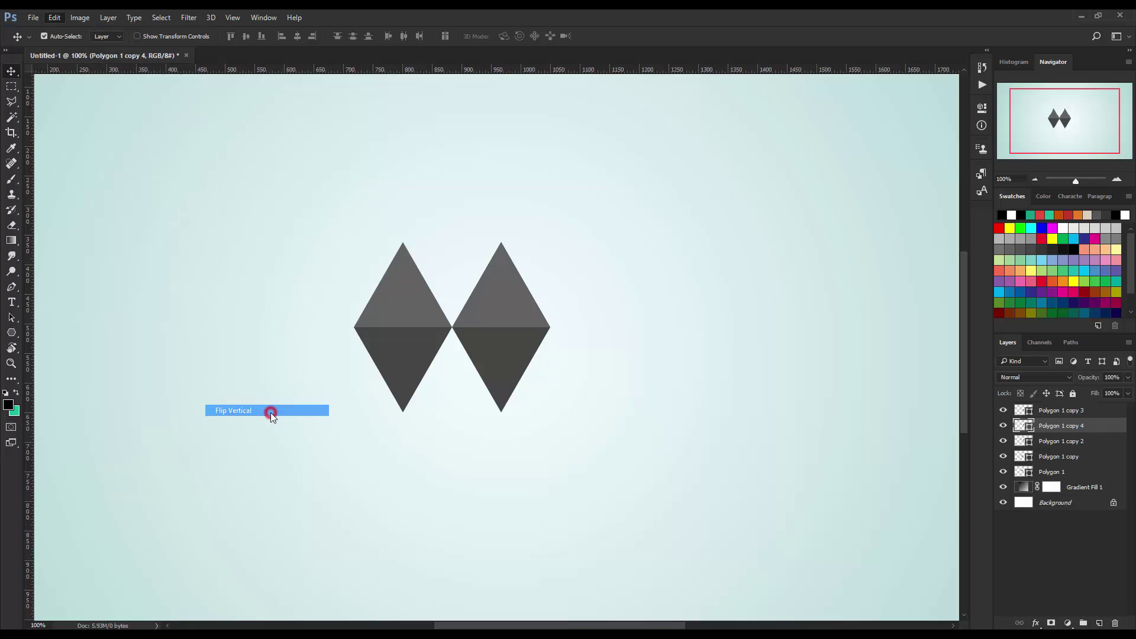
{"action": "double_click", "coordinate": [1030, 427]}
{"action": "left_click", "coordinate": [424, 375]}
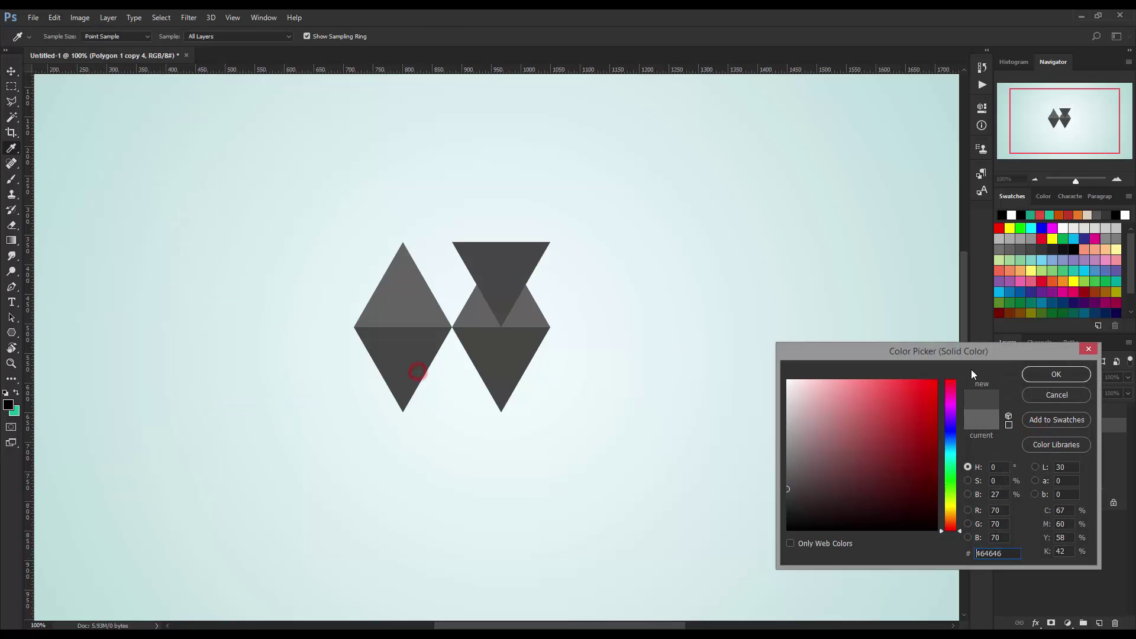
{"action": "left_click", "coordinate": [1055, 375]}
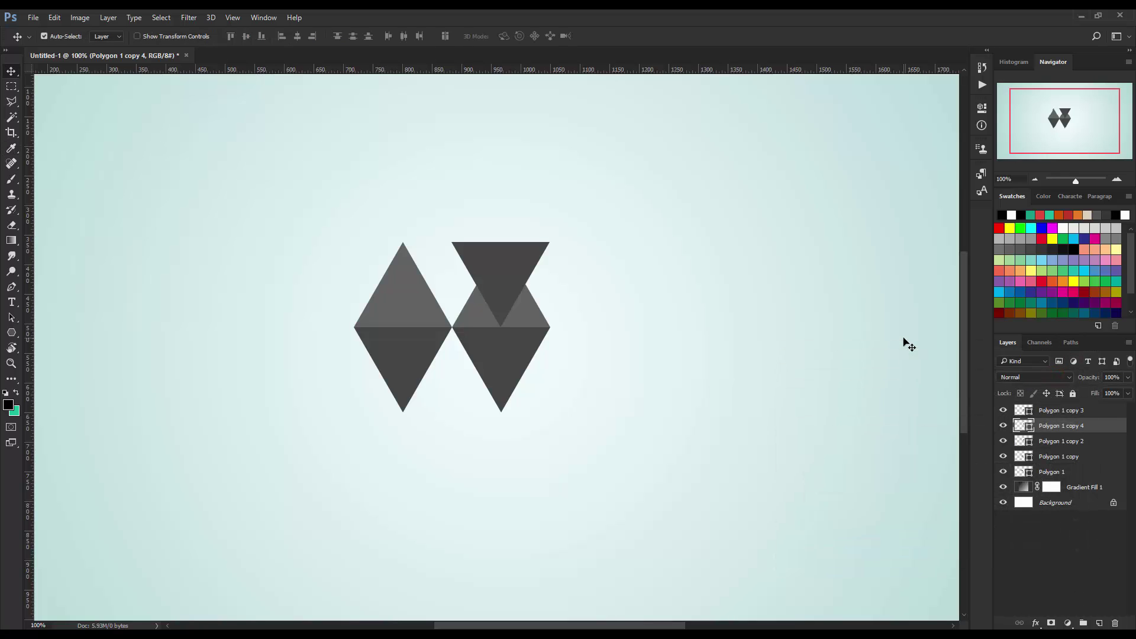
{"action": "key", "text": "Left"}
{"action": "key", "text": "Left"}
{"action": "key", "text": "Left"}
{"action": "key", "text": "Left"}
{"action": "key", "text": "Left"}
{"action": "key", "text": "Left"}
{"action": "key", "text": "Left"}
{"action": "key", "text": "Left"}
{"action": "key", "text": "Left"}
{"action": "key", "text": "Left"}
{"action": "key", "text": "Left"}
{"action": "key", "text": "Left"}
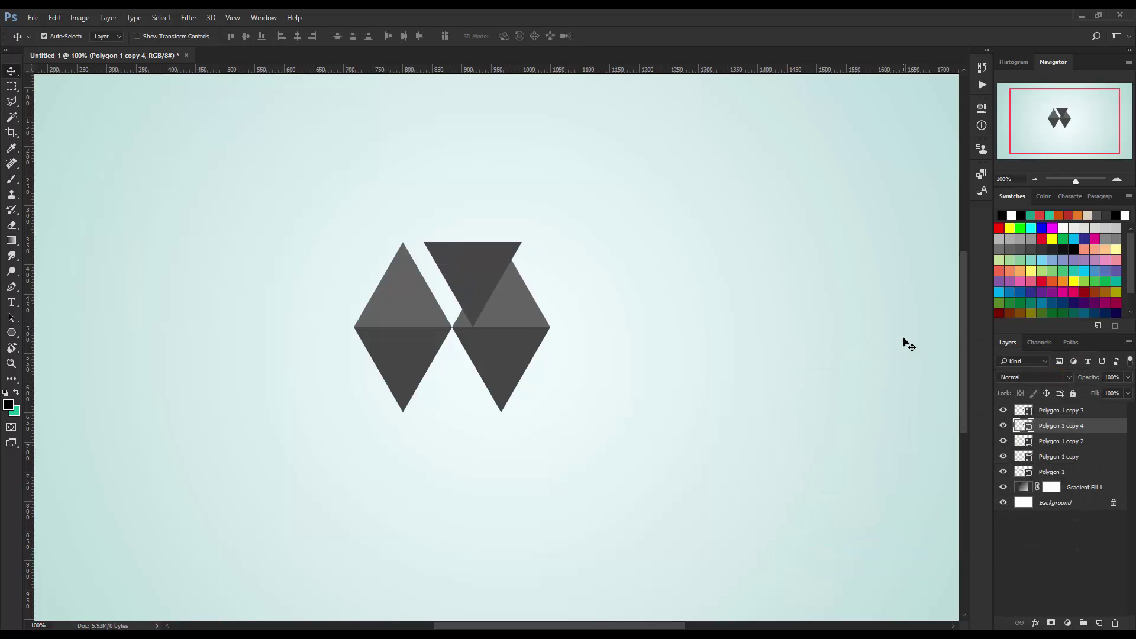
{"action": "key", "text": "Left"}
{"action": "key", "text": "Left"}
{"action": "key", "text": "Left"}
{"action": "key", "text": "Left"}
{"action": "key", "text": "Left"}
{"action": "key", "text": "Left"}
{"action": "key", "text": "Left"}
{"action": "key", "text": "Left"}
{"action": "key", "text": "Left"}
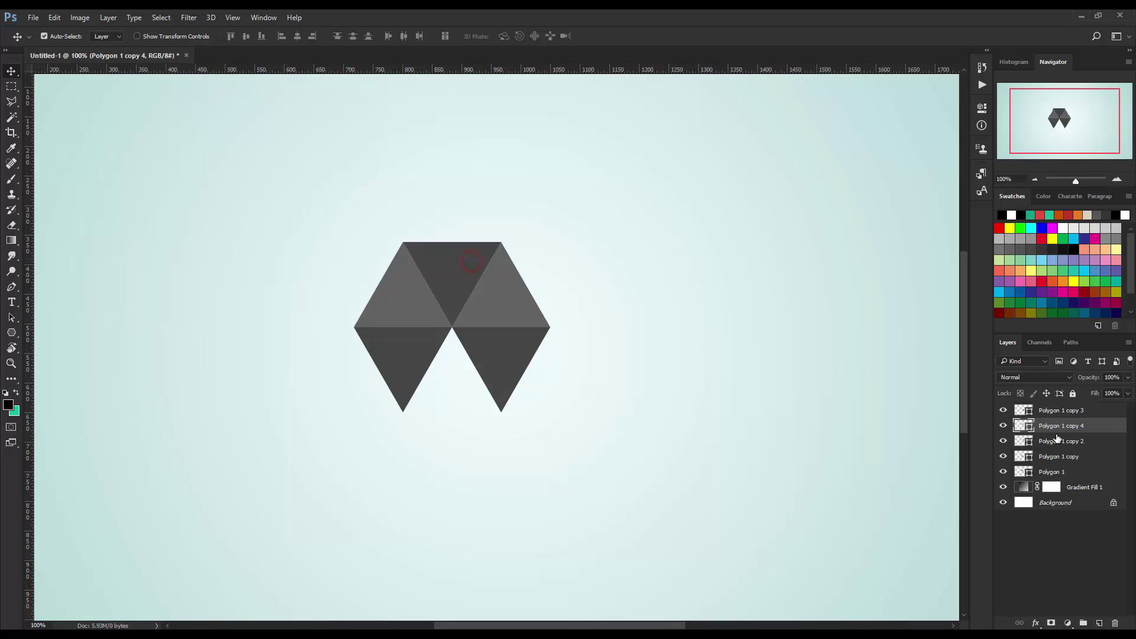
{"action": "left_click", "coordinate": [1003, 426]}
- Duplicate the dark top-middle triangle, flip it upright and lower it into the bottom gap
{"action": "left_click_drag", "start_coordinate": [1092, 432], "coordinate": [1099, 623]}
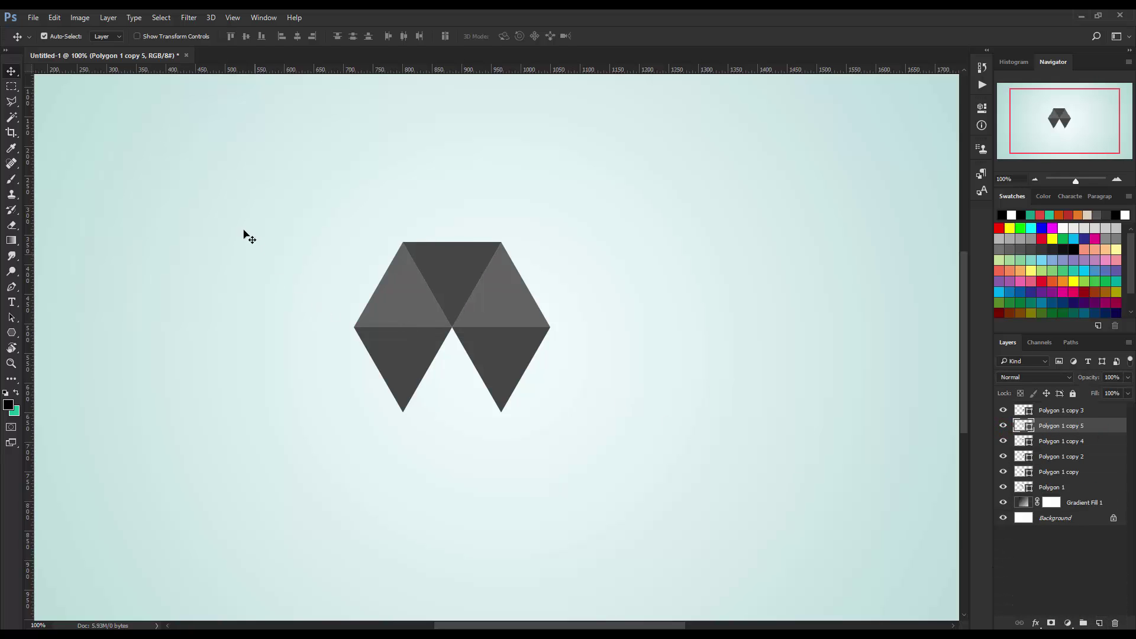
{"action": "left_click", "coordinate": [54, 17]}
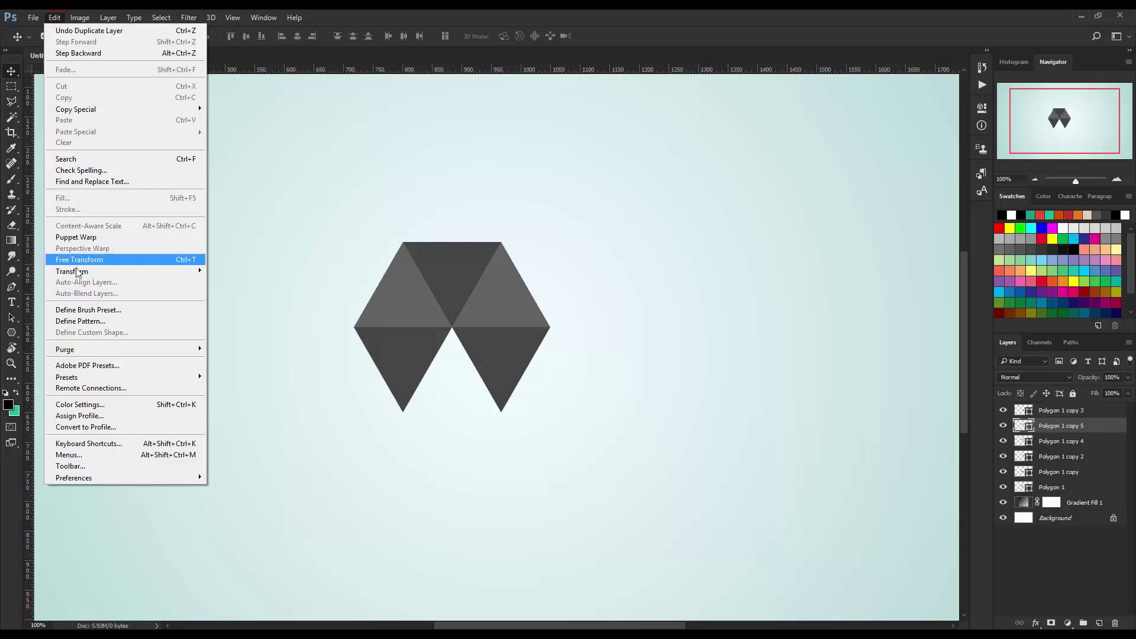
{"action": "left_click", "coordinate": [76, 272]}
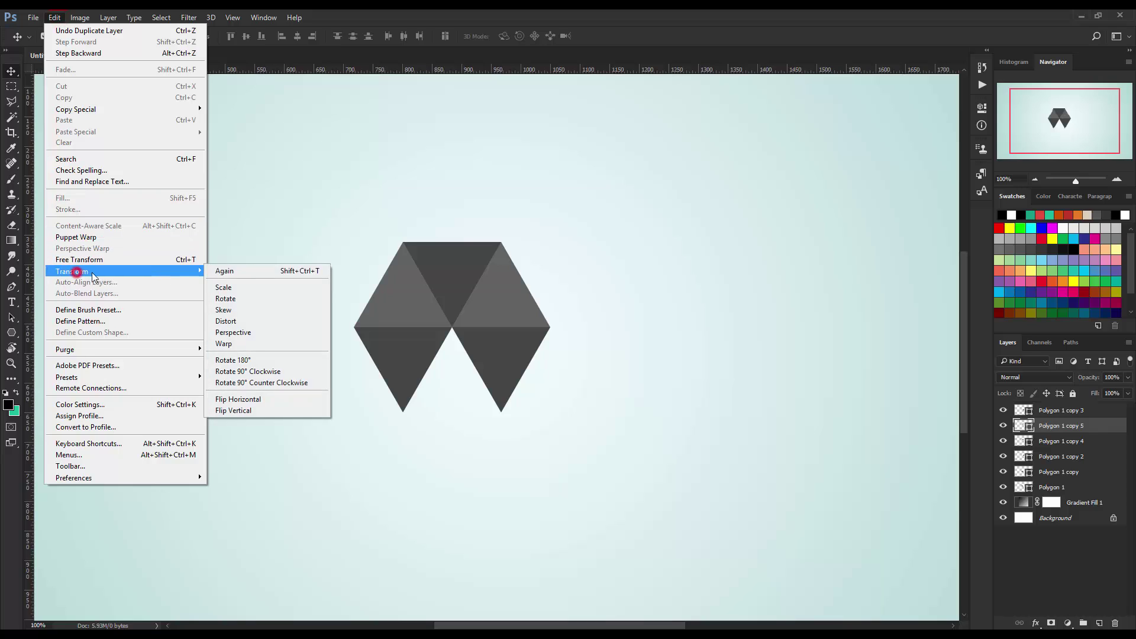
{"action": "left_click", "coordinate": [257, 410]}
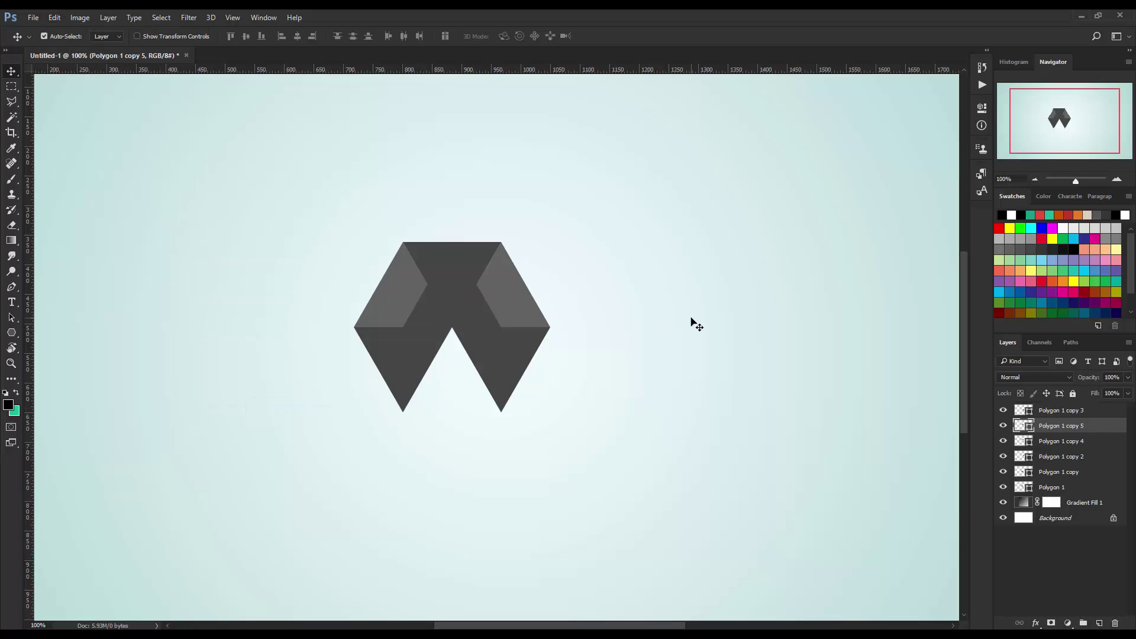
{"action": "key", "text": "Down"}
{"action": "key", "text": "Down"}
{"action": "key", "text": "Down"}
{"action": "key", "text": "Down"}
{"action": "key", "text": "Down"}
{"action": "key", "text": "Down"}
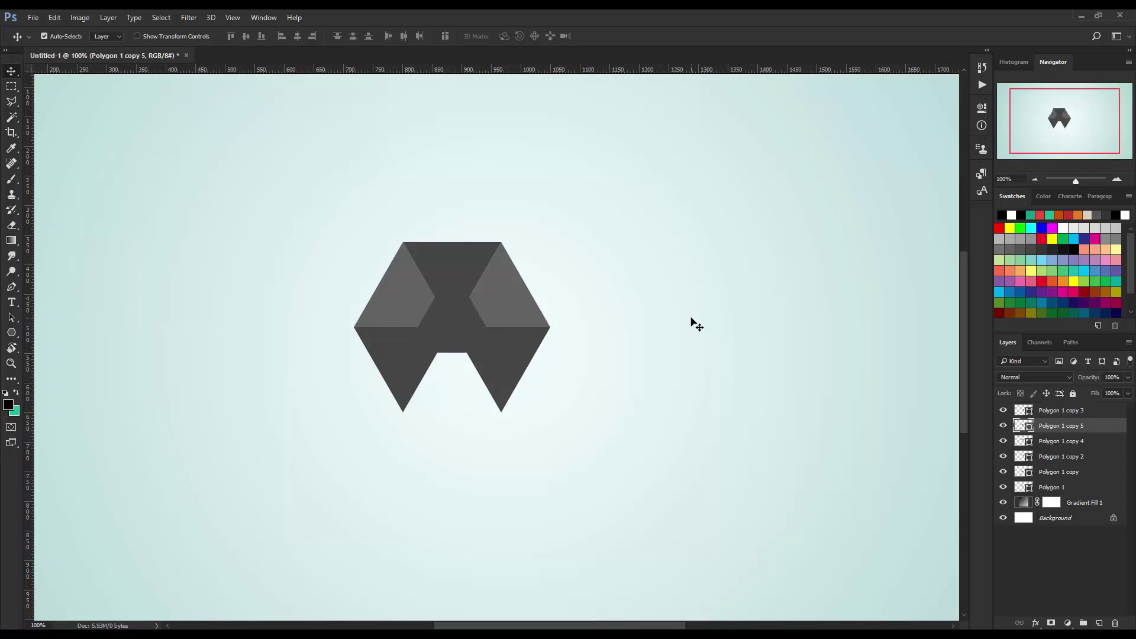
{"action": "key", "text": "Down"}
{"action": "key", "text": "Down"}
{"action": "key", "text": "Down"}
{"action": "key", "text": "Down"}
{"action": "key", "text": "Down"}
{"action": "key", "text": "Down"}
{"action": "key", "text": "Down"}
{"action": "key", "text": "Down"}
{"action": "key", "text": "Down"}
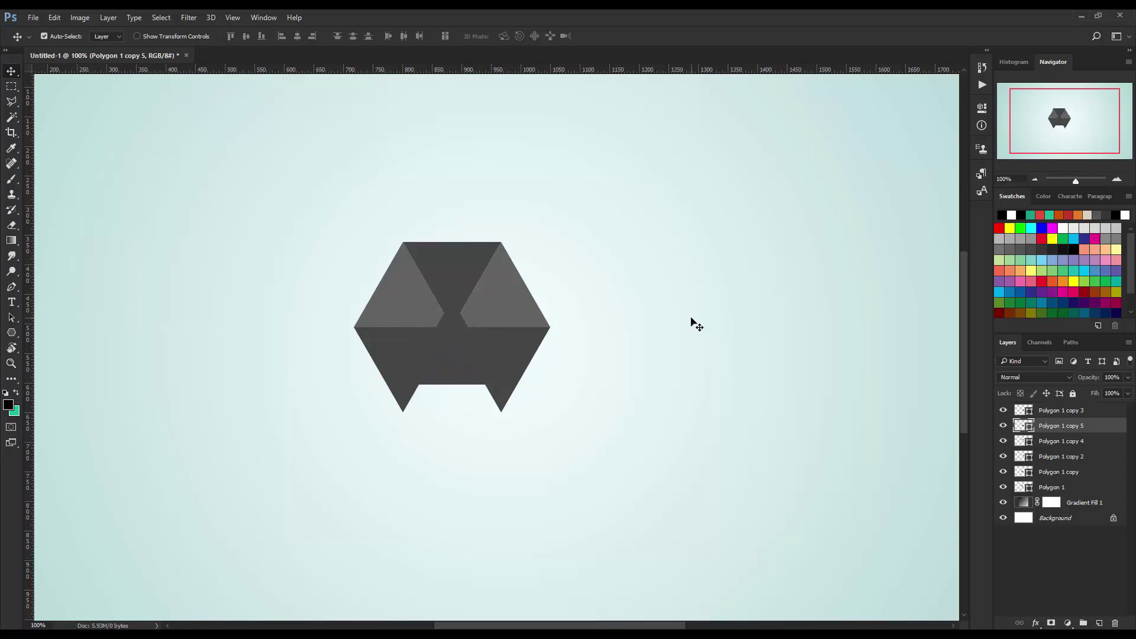
{"action": "key", "text": "Down"}
{"action": "key", "text": "Down"}
{"action": "key", "text": "Down"}
{"action": "key", "text": "Down"}
{"action": "key", "text": "Down"}
{"action": "key", "text": "Down"}
{"action": "key", "text": "Down"}
{"action": "key", "text": "Down"}
{"action": "key", "text": "Down"}
{"action": "key", "text": "Down"}
{"action": "key", "text": "Down"}
{"action": "key", "text": "Down"}
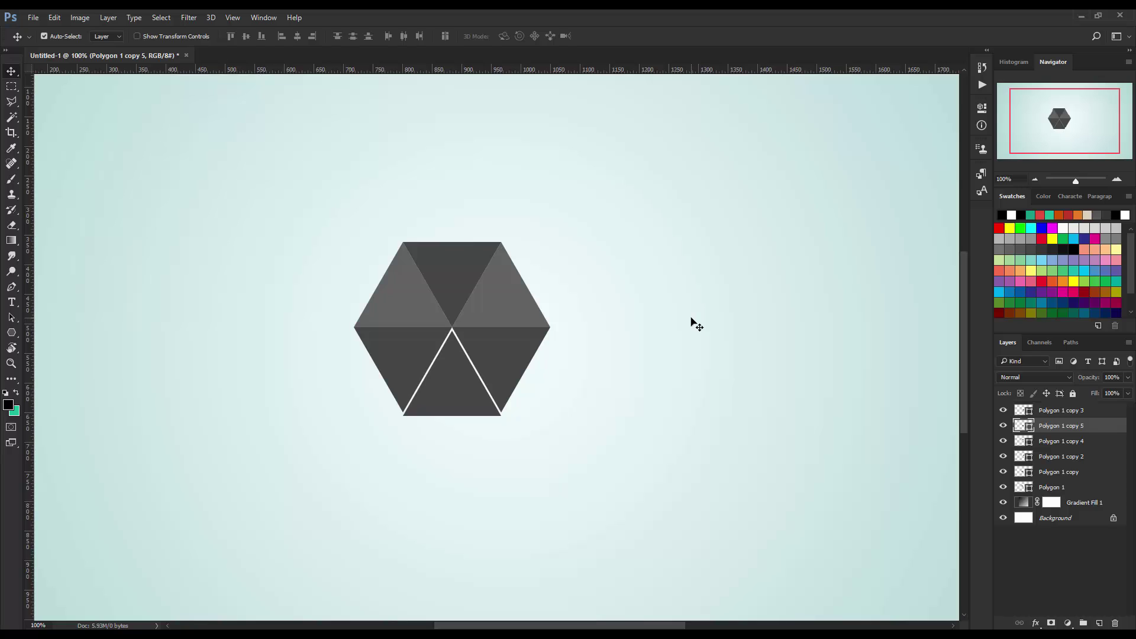
{"action": "key", "text": "Up"}
{"action": "key", "text": "Up"}
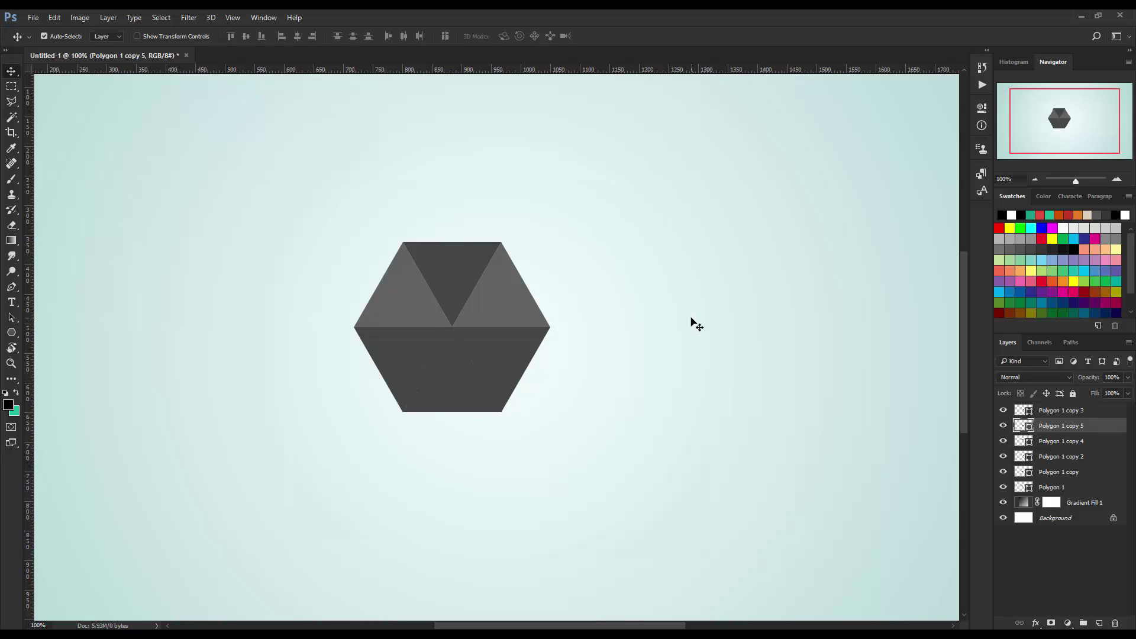
- Recolour the top-middle triangle with the lighter grey sampled from its neighbour
{"action": "left_click", "coordinate": [467, 270]}
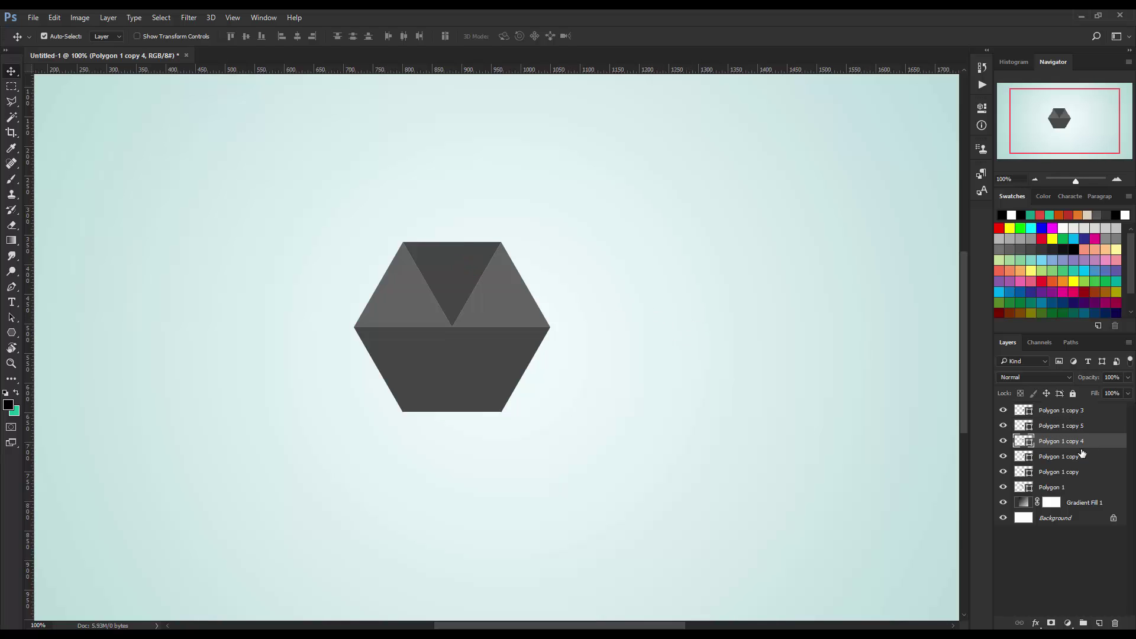
{"action": "double_click", "coordinate": [1029, 443]}
{"action": "left_click", "coordinate": [513, 299]}
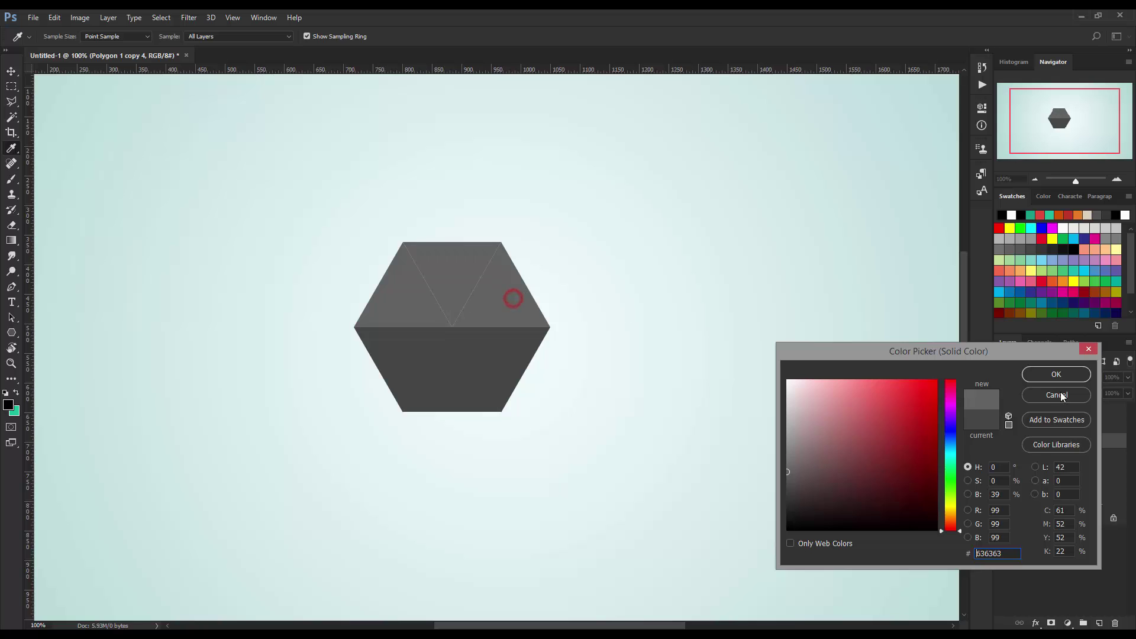
{"action": "left_click", "coordinate": [1072, 374]}
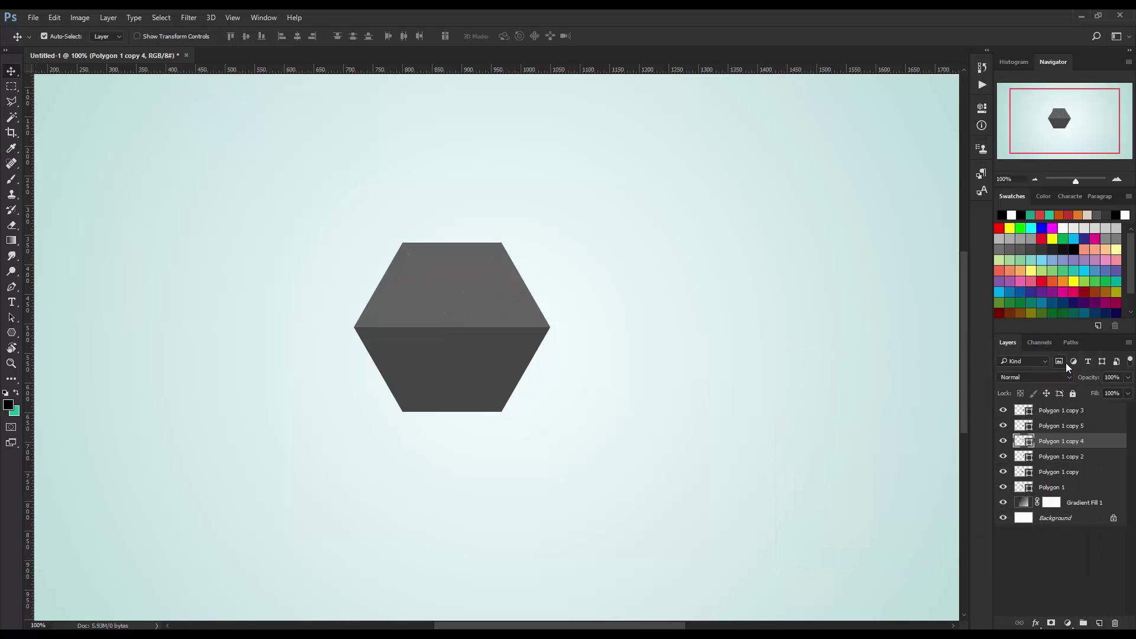
- Toggle Polygon 1 and Polygon 1 copy visibility to identify triangles, then select the top-middle one
{"action": "left_click", "coordinate": [1067, 412]}
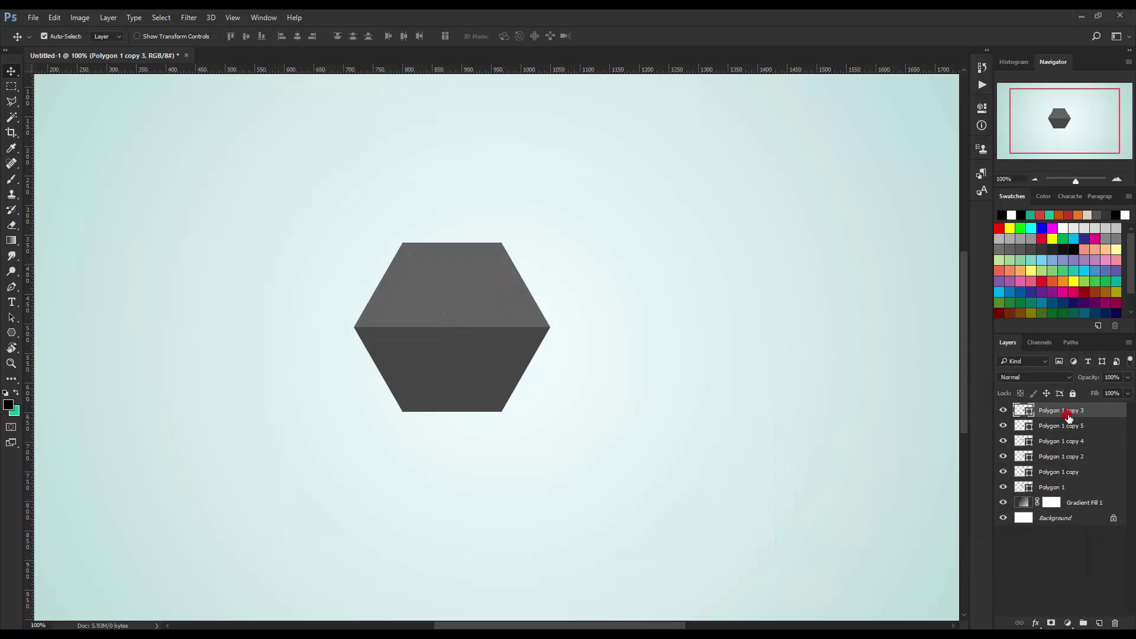
{"action": "left_click", "coordinate": [1083, 487]}
{"action": "left_click", "coordinate": [1004, 488]}
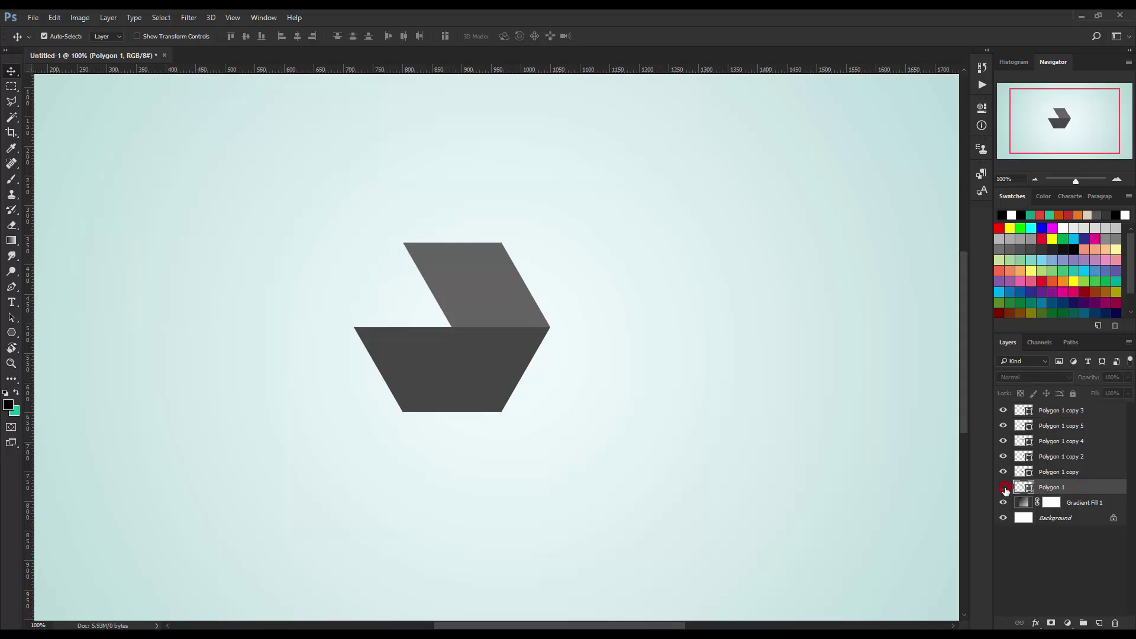
{"action": "left_click", "coordinate": [1004, 488]}
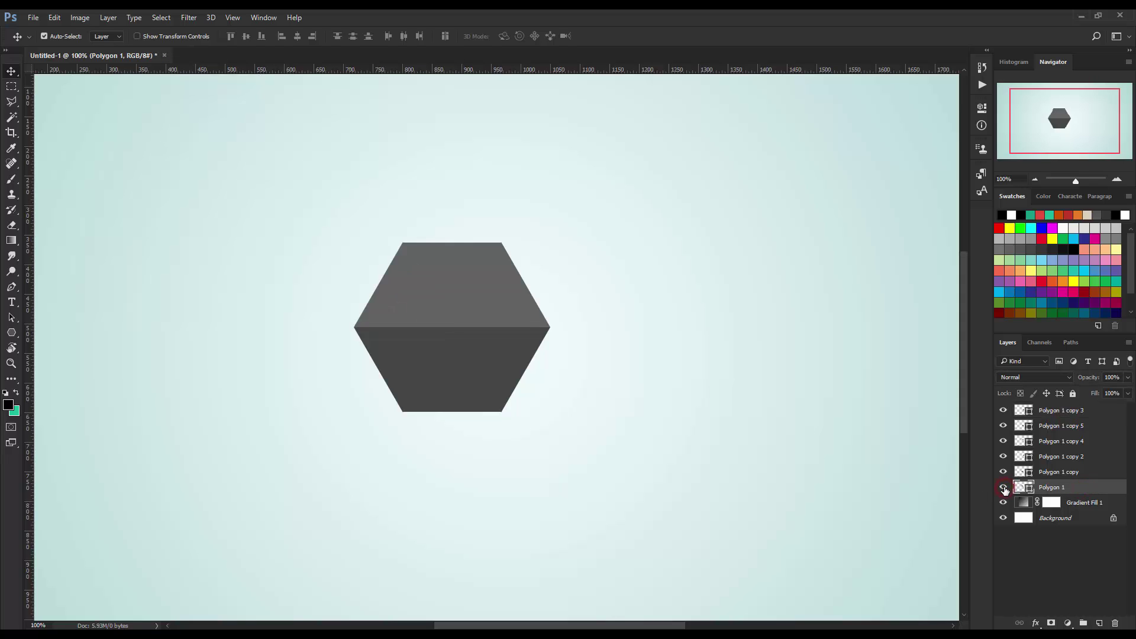
{"action": "left_click", "coordinate": [1003, 473]}
{"action": "left_click", "coordinate": [442, 265]}
- Add a Gradient Overlay with the pink preset to the top-middle triangle
{"action": "right_click", "coordinate": [1099, 445]}
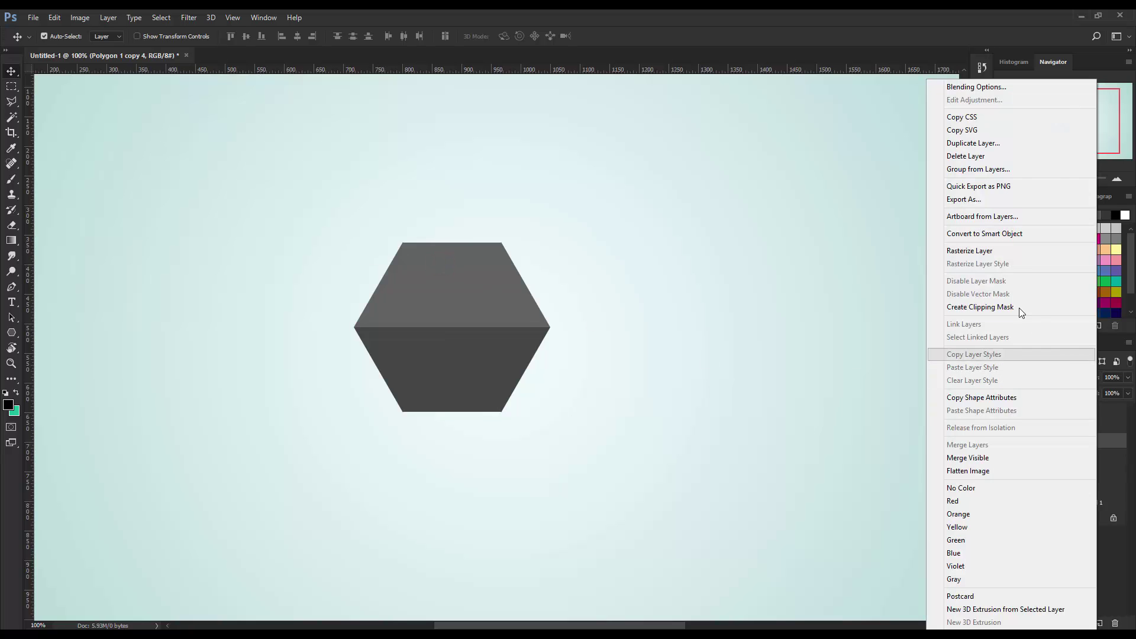
{"action": "left_click", "coordinate": [971, 86]}
{"action": "left_click", "coordinate": [767, 366]}
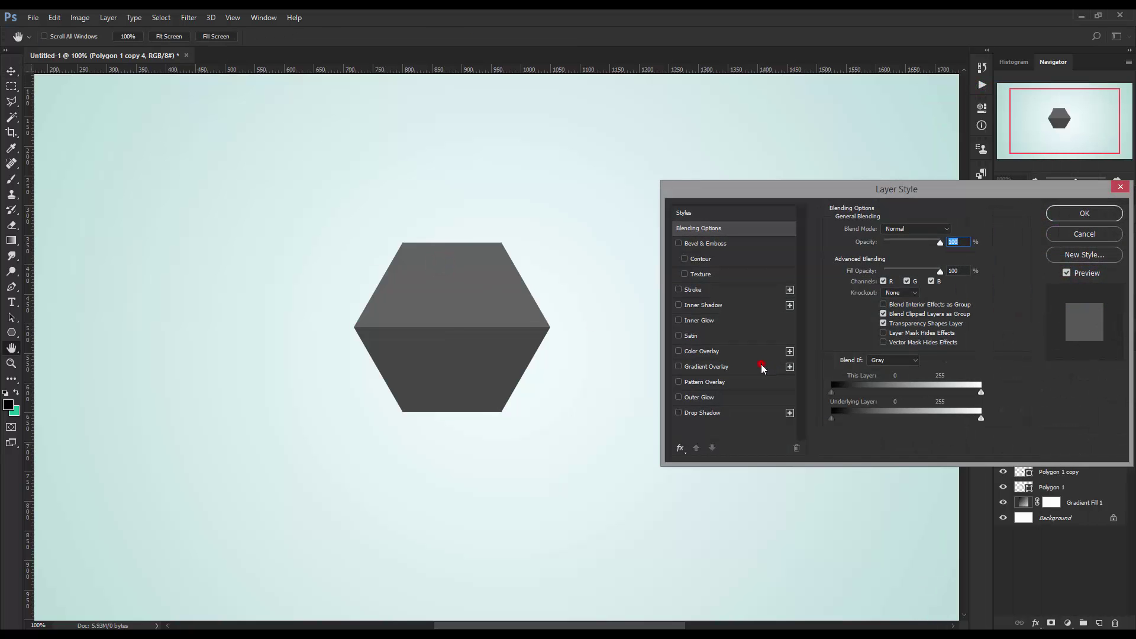
{"action": "left_click", "coordinate": [925, 252]}
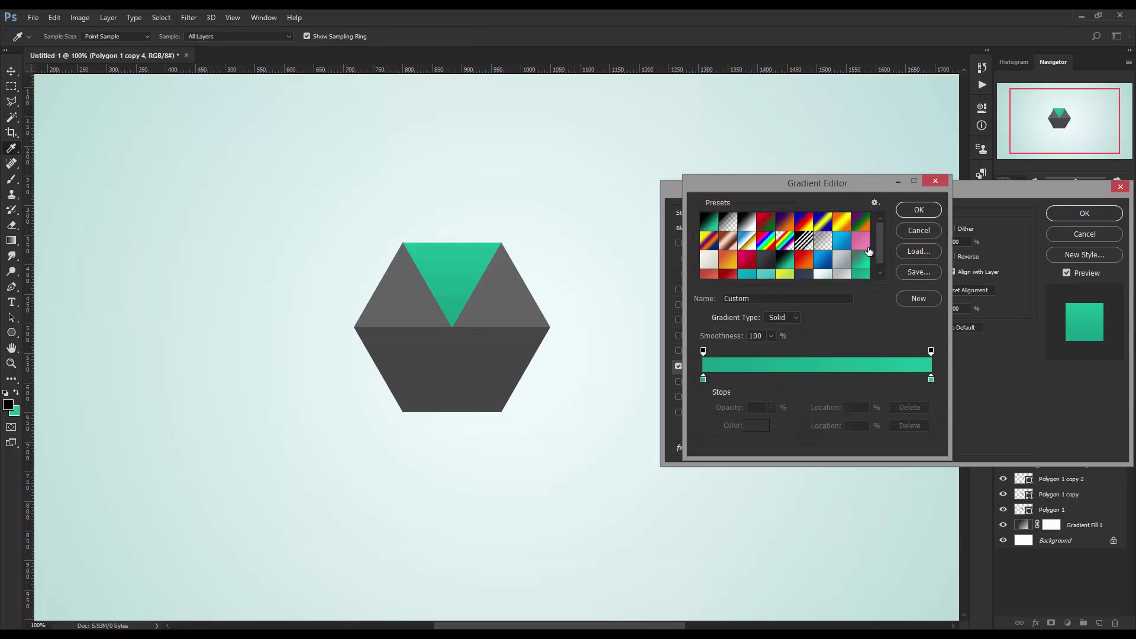
{"action": "left_click", "coordinate": [868, 249]}
{"action": "left_click", "coordinate": [920, 212]}
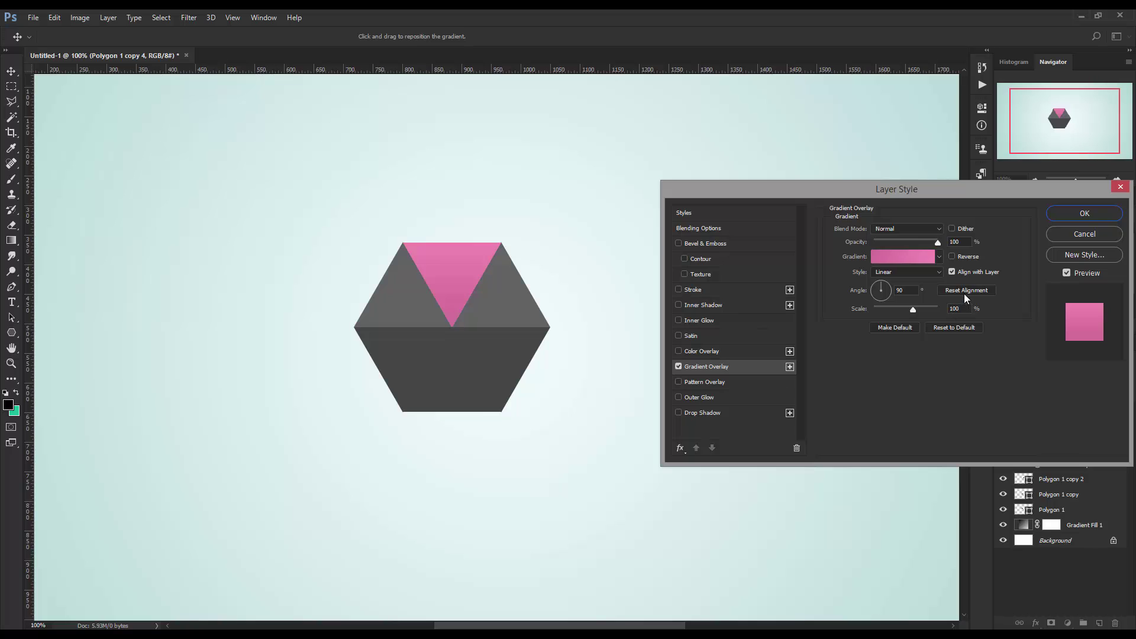
{"action": "left_click", "coordinate": [964, 290]}
{"action": "left_click", "coordinate": [953, 256]}
{"action": "left_click", "coordinate": [953, 256]}
{"action": "left_click", "coordinate": [954, 257]}
- Set the overlay gradient stops to d46f9a and f287b5
{"action": "left_click", "coordinate": [934, 257]}
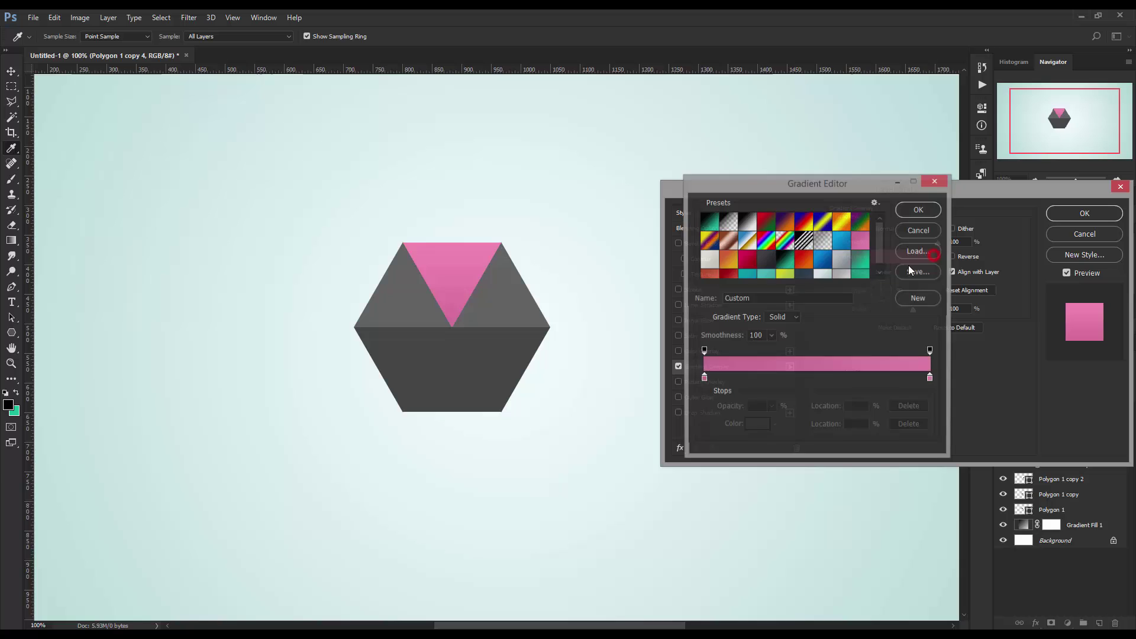
{"action": "double_click", "coordinate": [704, 379]}
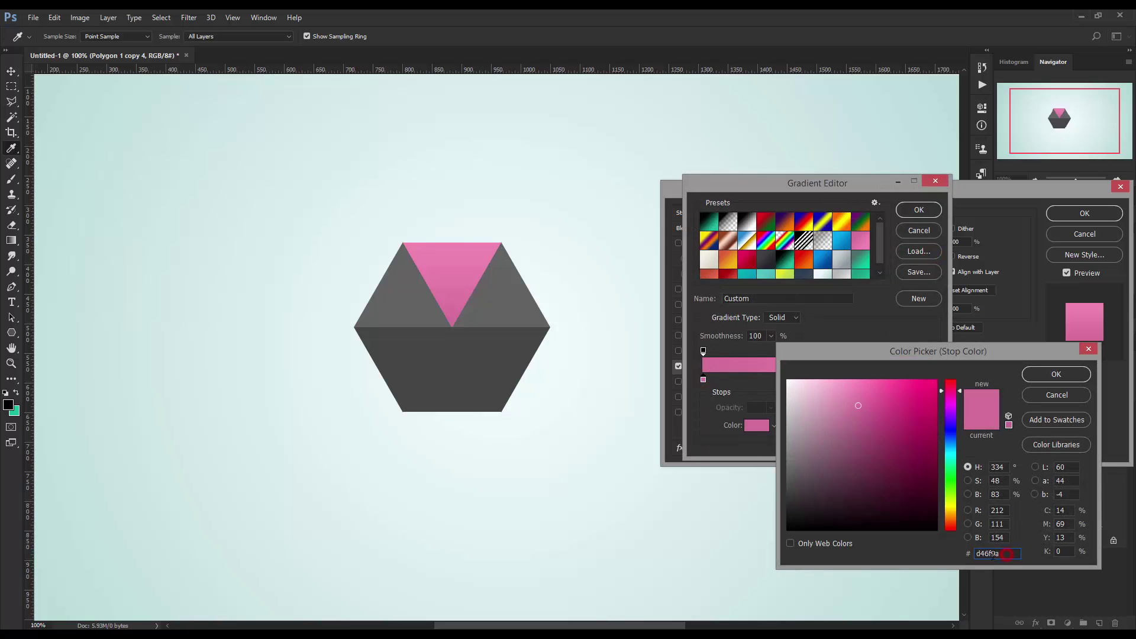
{"action": "left_click", "coordinate": [1055, 374]}
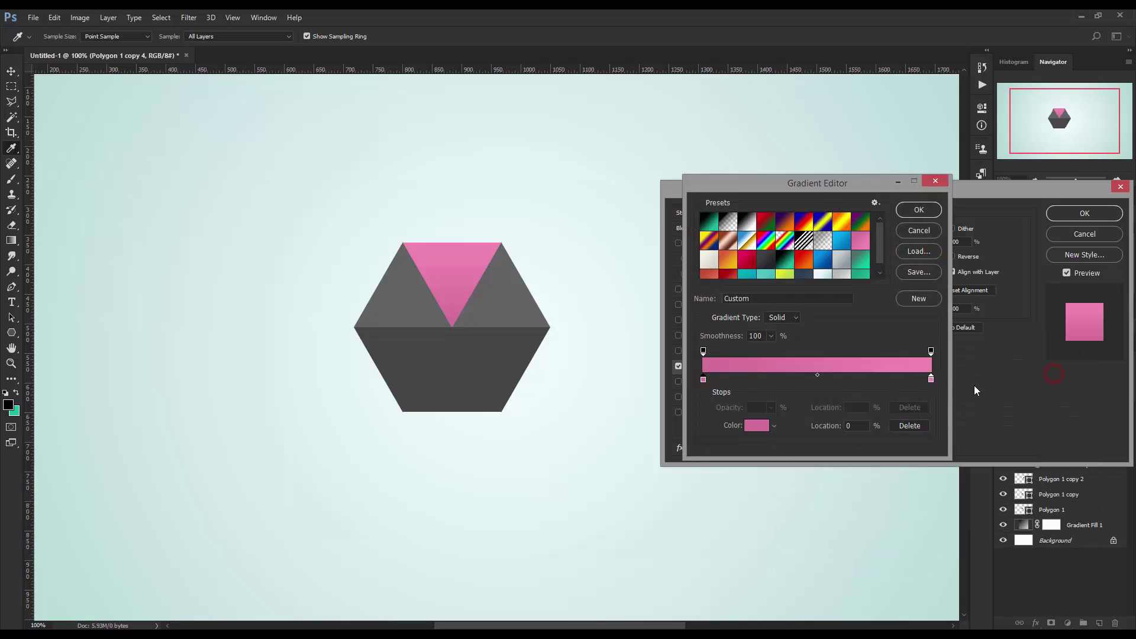
{"action": "double_click", "coordinate": [930, 379]}
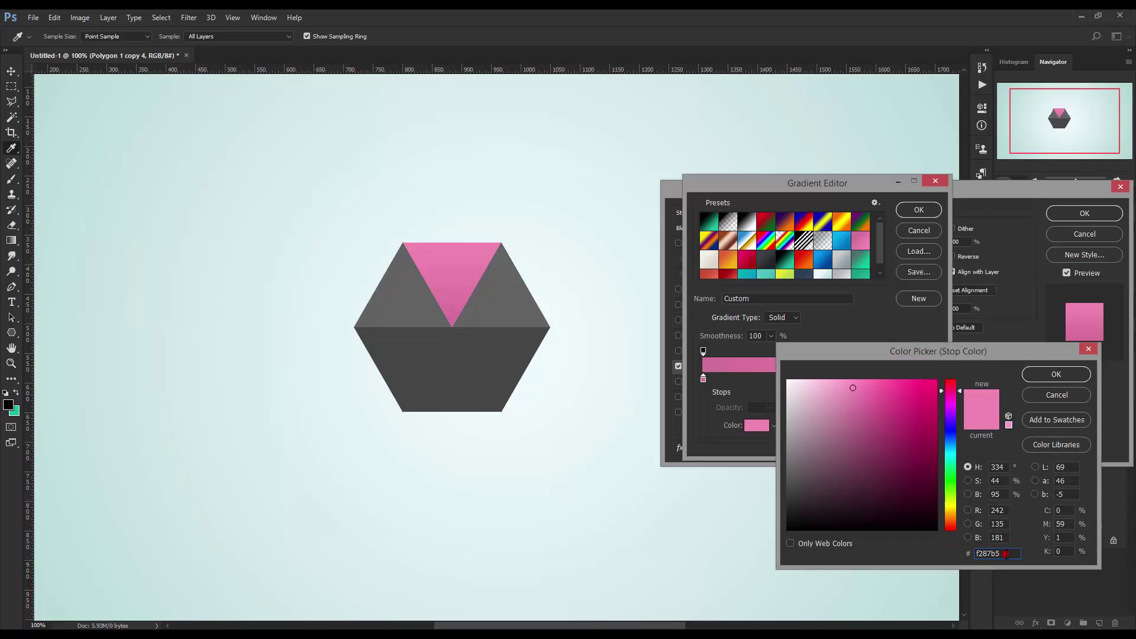
{"action": "left_click", "coordinate": [1073, 373]}
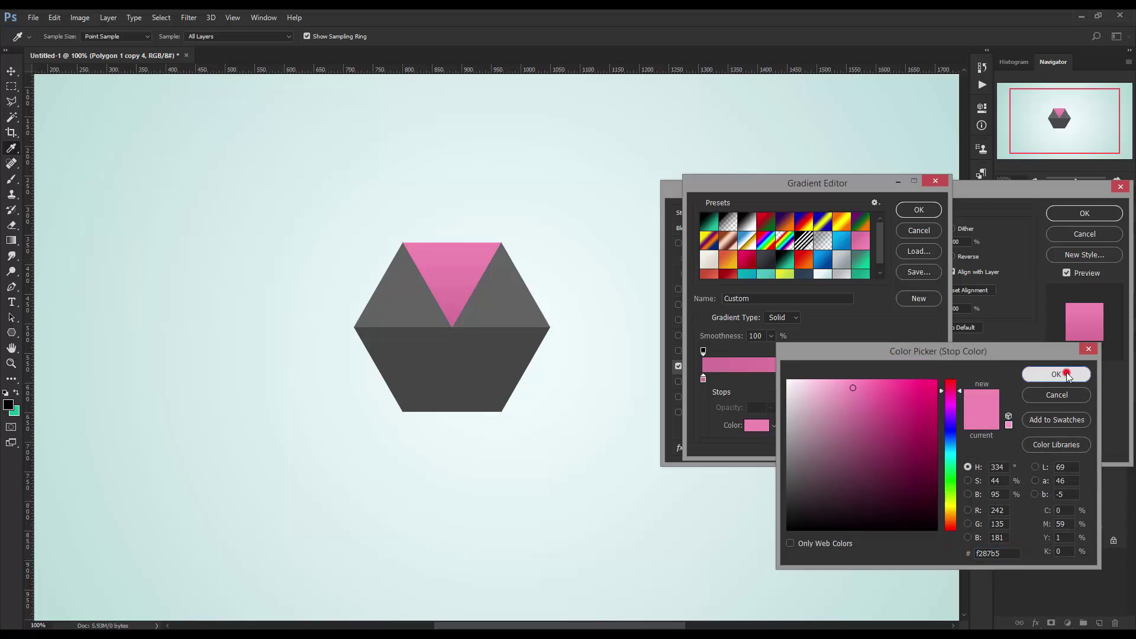
{"action": "left_click", "coordinate": [926, 209]}
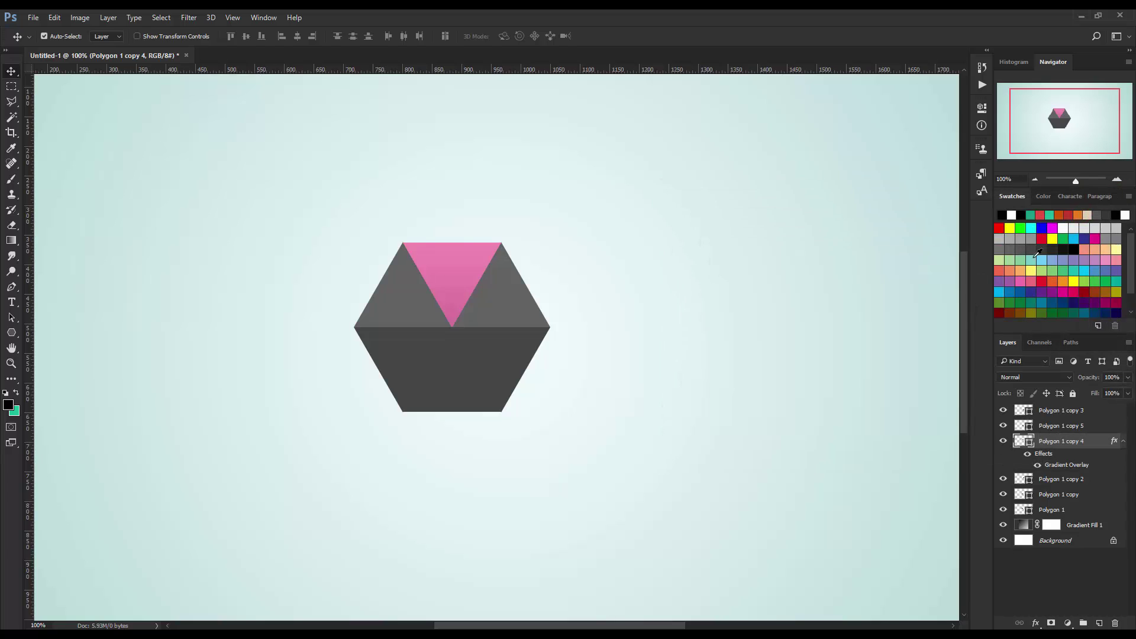
- Copy the top triangle's pink gradient style and paste it onto the bottom-middle triangle
{"action": "left_click", "coordinate": [1124, 442]}
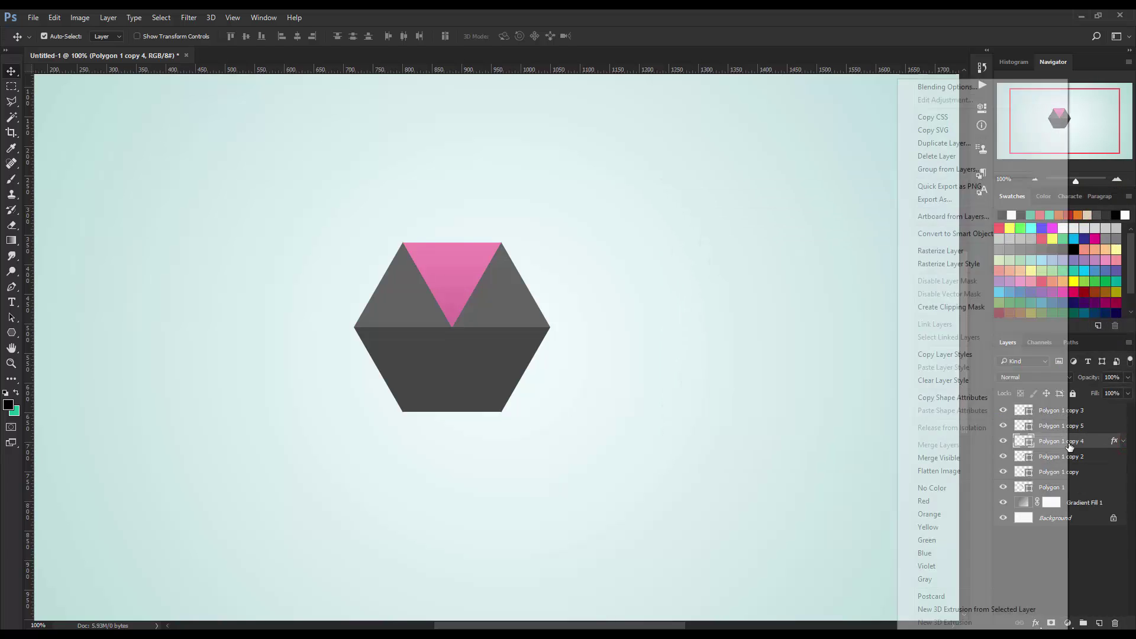
{"action": "right_click", "coordinate": [1059, 441]}
{"action": "left_click", "coordinate": [943, 355]}
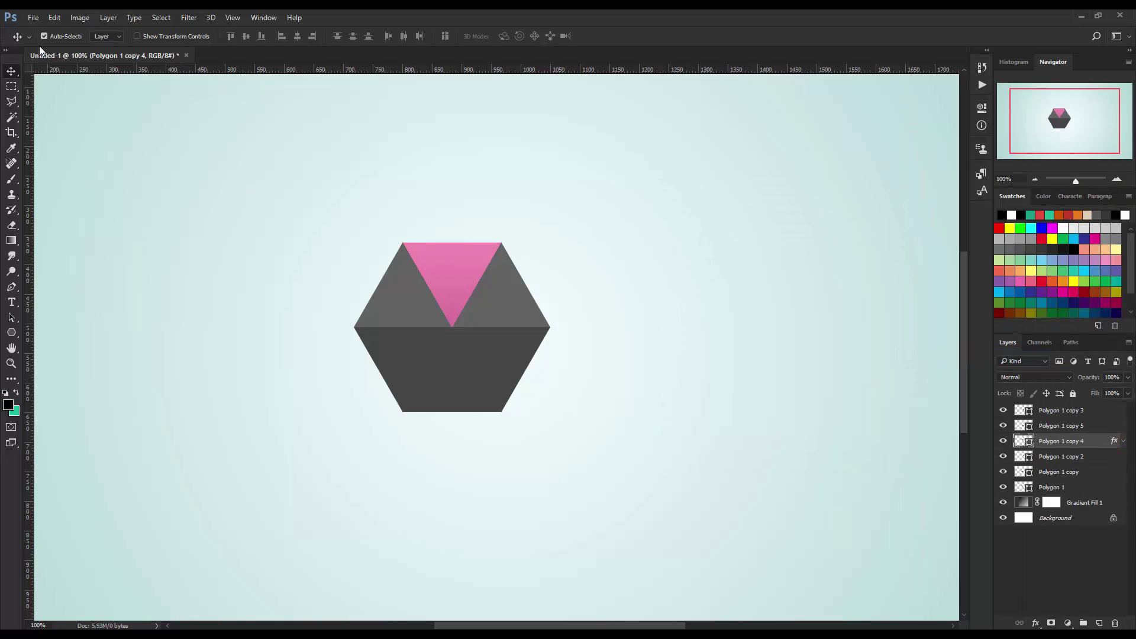
{"action": "left_click", "coordinate": [447, 382]}
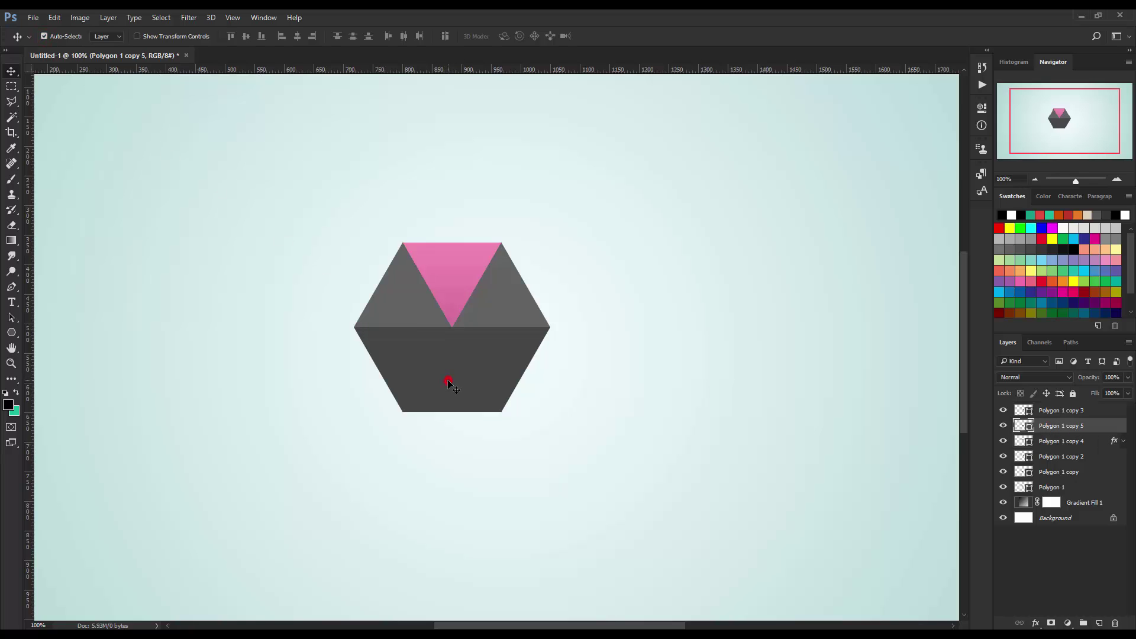
{"action": "right_click", "coordinate": [1090, 426]}
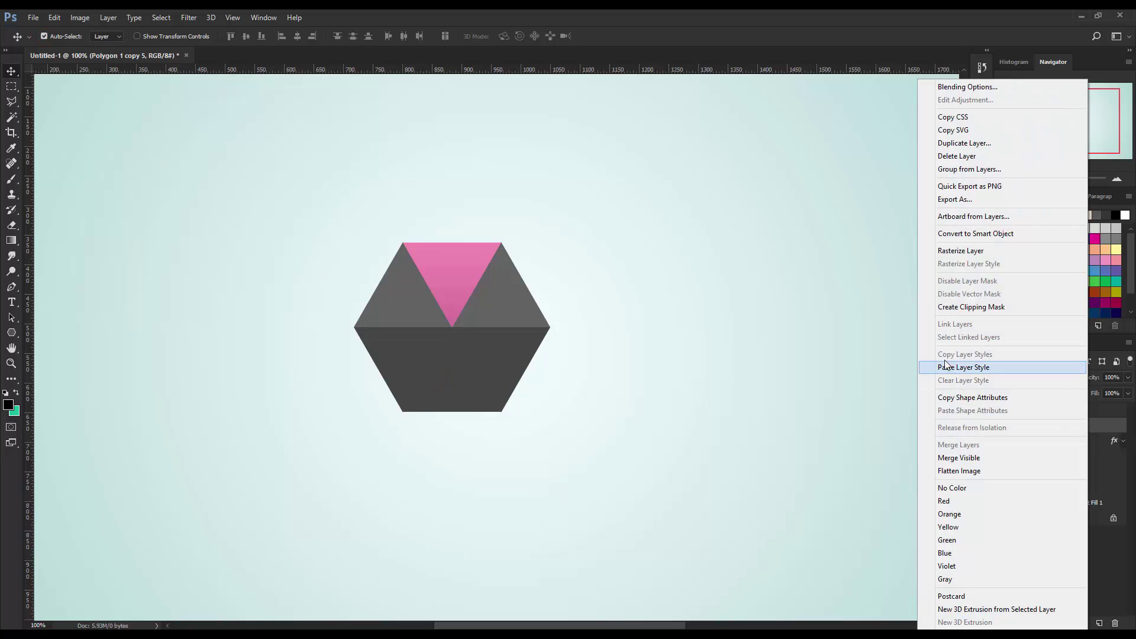
{"action": "left_click", "coordinate": [949, 368]}
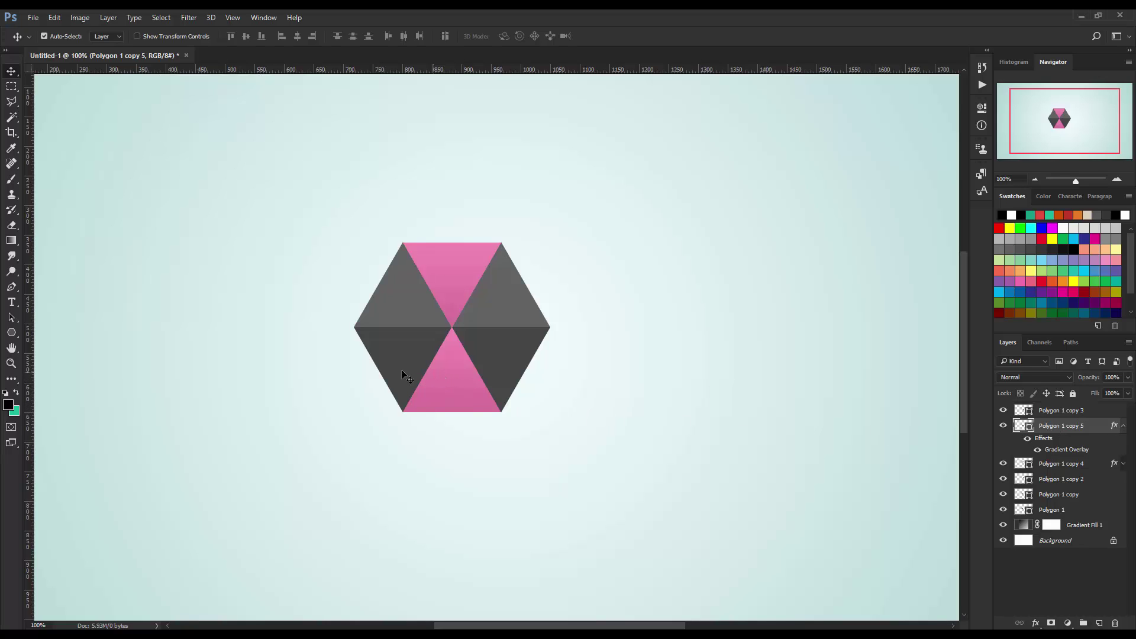
{"action": "left_click", "coordinate": [394, 296]}
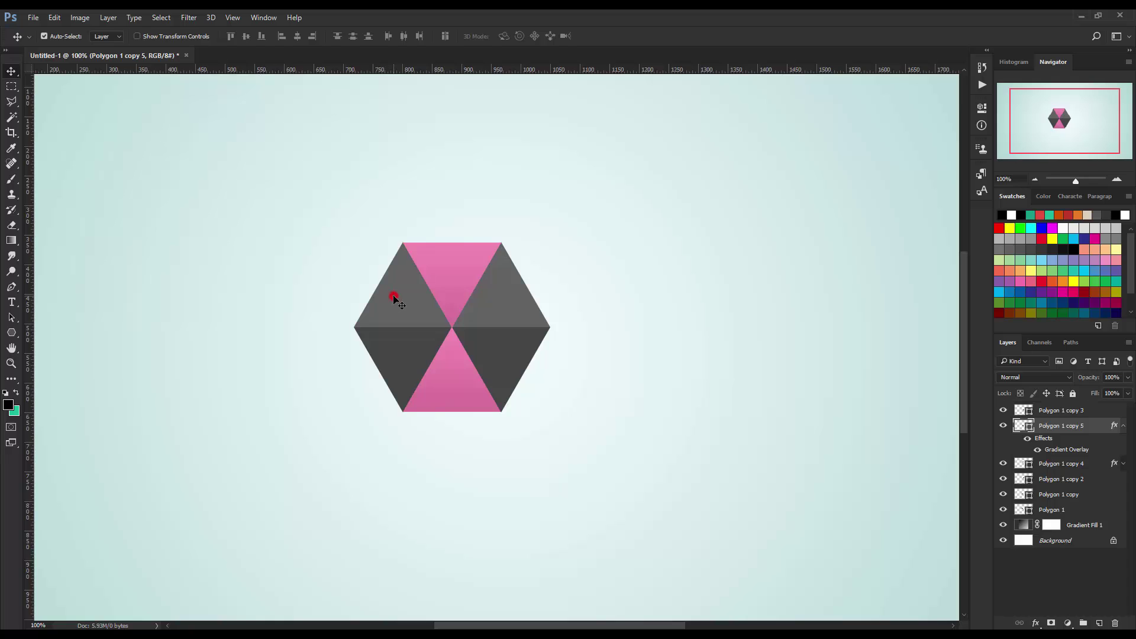
{"action": "left_click", "coordinate": [1124, 426]}
- Add a Gradient Overlay to Polygon 1 using a blue gradient preset
{"action": "right_click", "coordinate": [1115, 495]}
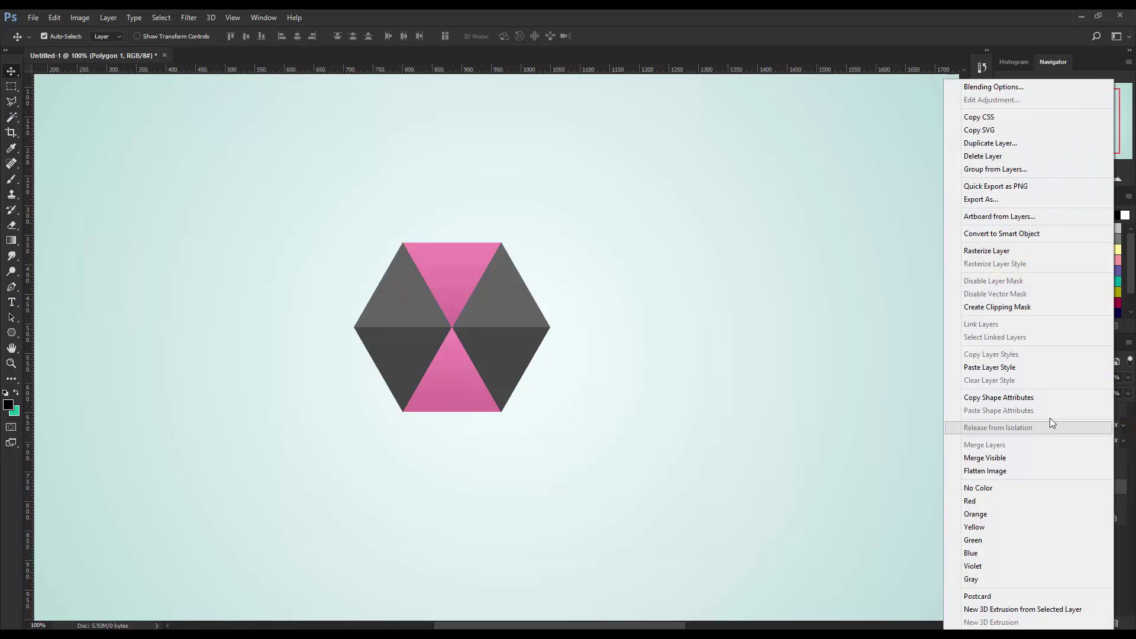
{"action": "left_click", "coordinate": [1013, 87]}
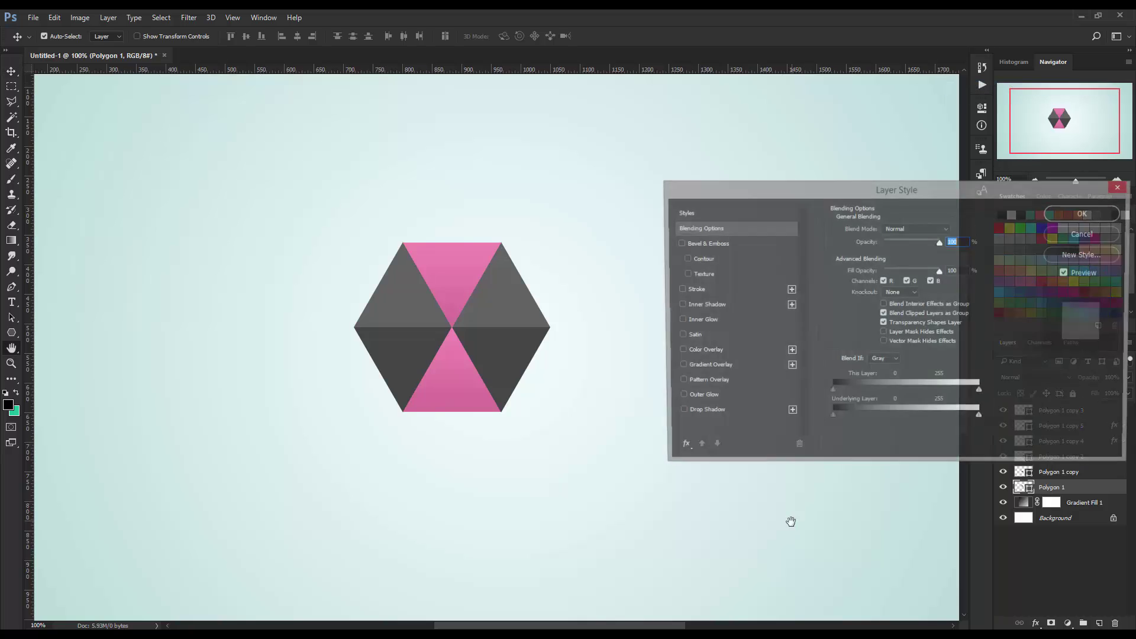
{"action": "left_click", "coordinate": [750, 368]}
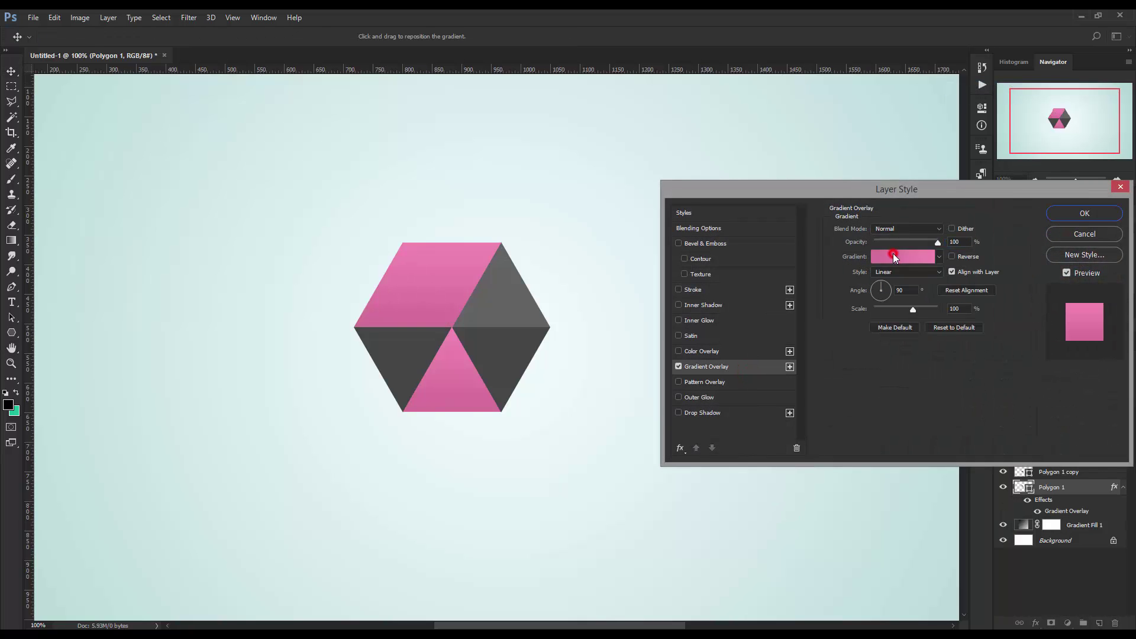
{"action": "left_click", "coordinate": [894, 257]}
{"action": "scroll", "coordinate": [806, 242], "scroll_direction": "down", "scroll_amount": 1}
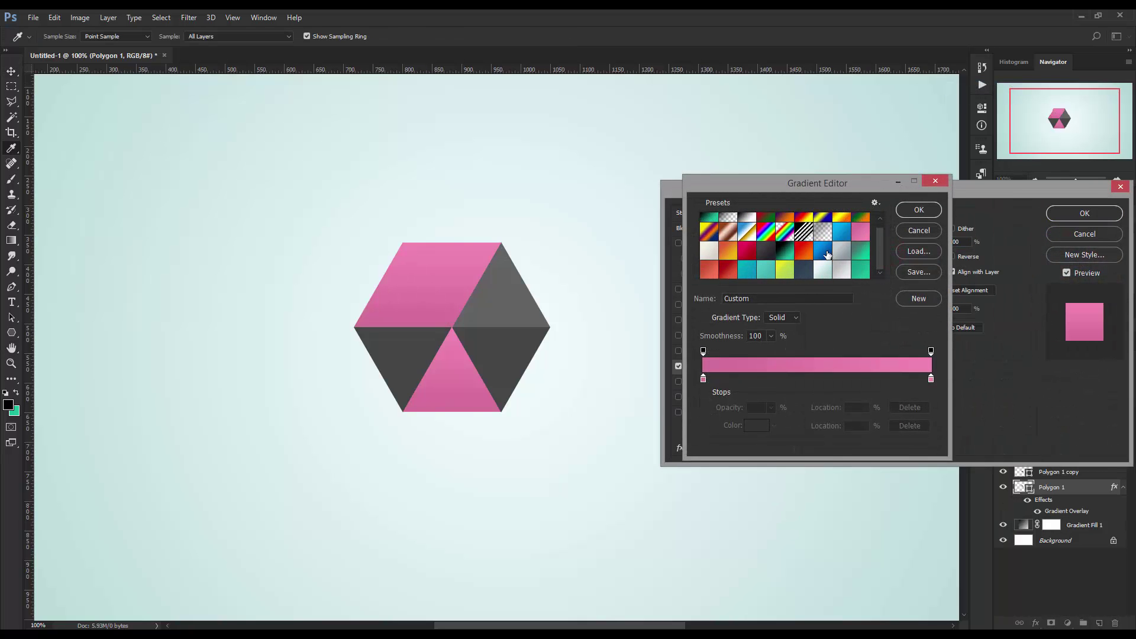
{"action": "left_click", "coordinate": [827, 255]}
- Set the gradient stops to bright blue and dark navy 004394, and apply the overlay
{"action": "double_click", "coordinate": [704, 380]}
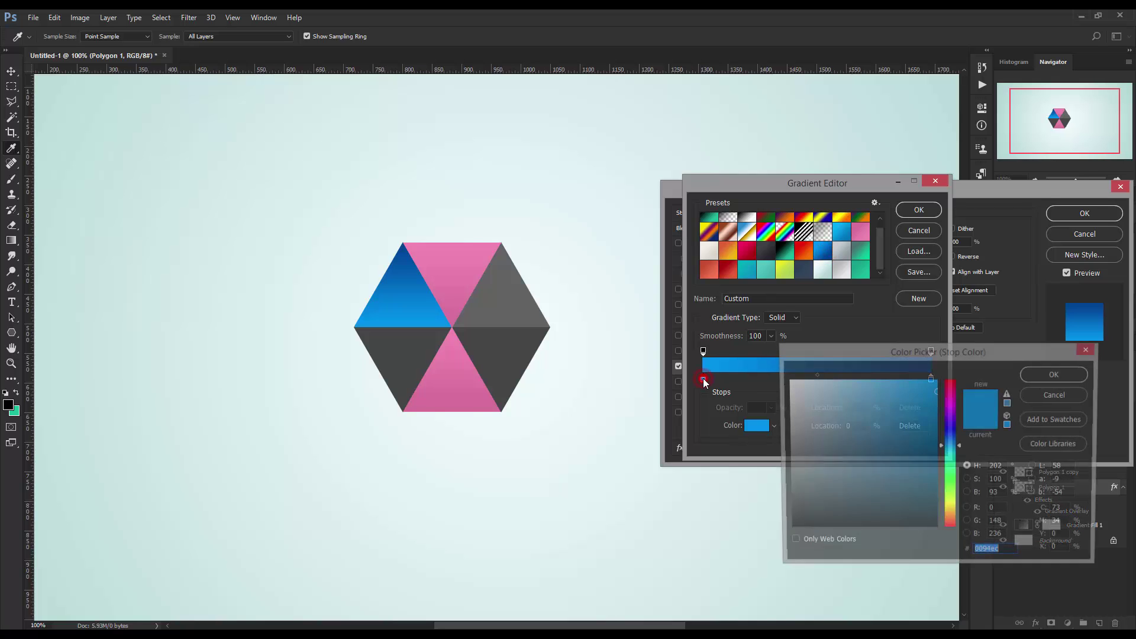
{"action": "left_click", "coordinate": [1044, 372]}
{"action": "double_click", "coordinate": [931, 380]}
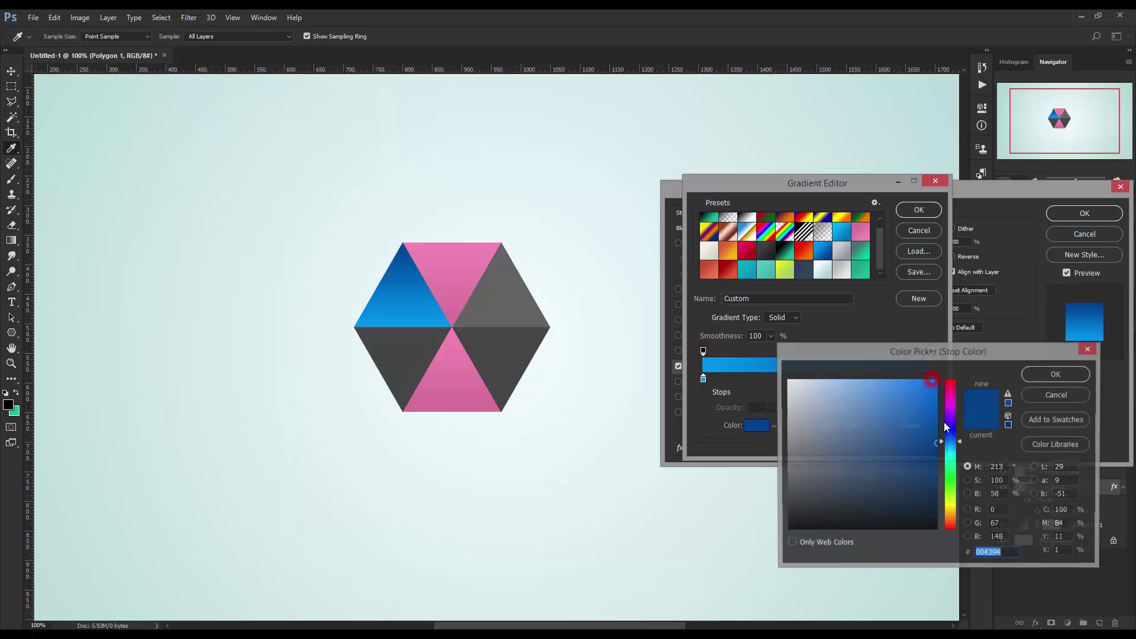
{"action": "left_click", "coordinate": [1046, 375]}
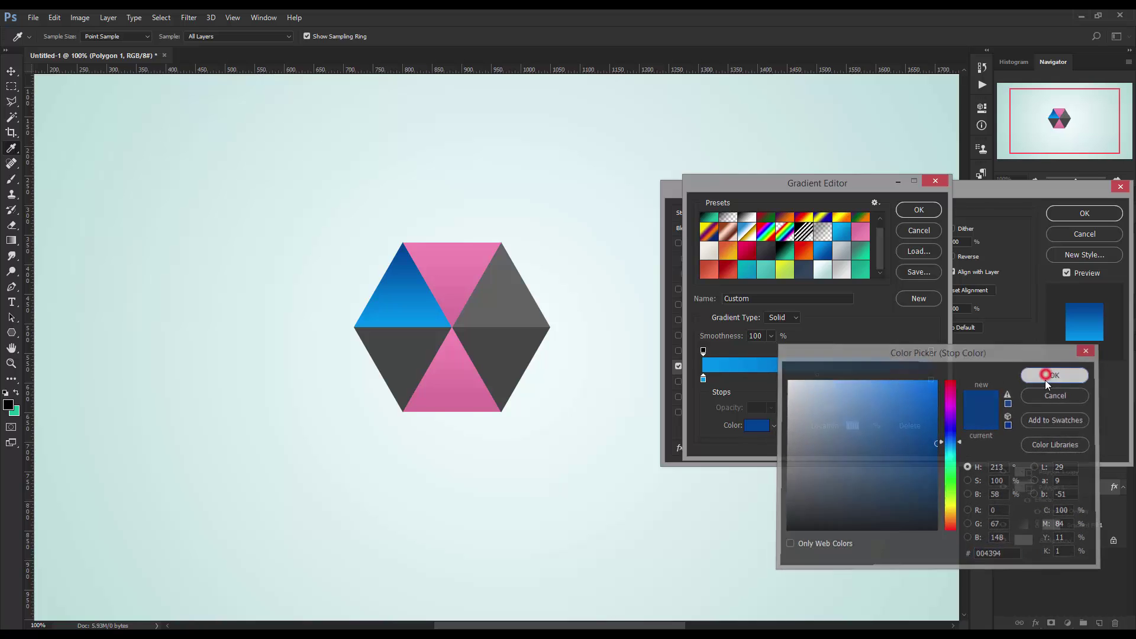
{"action": "left_click", "coordinate": [919, 211]}
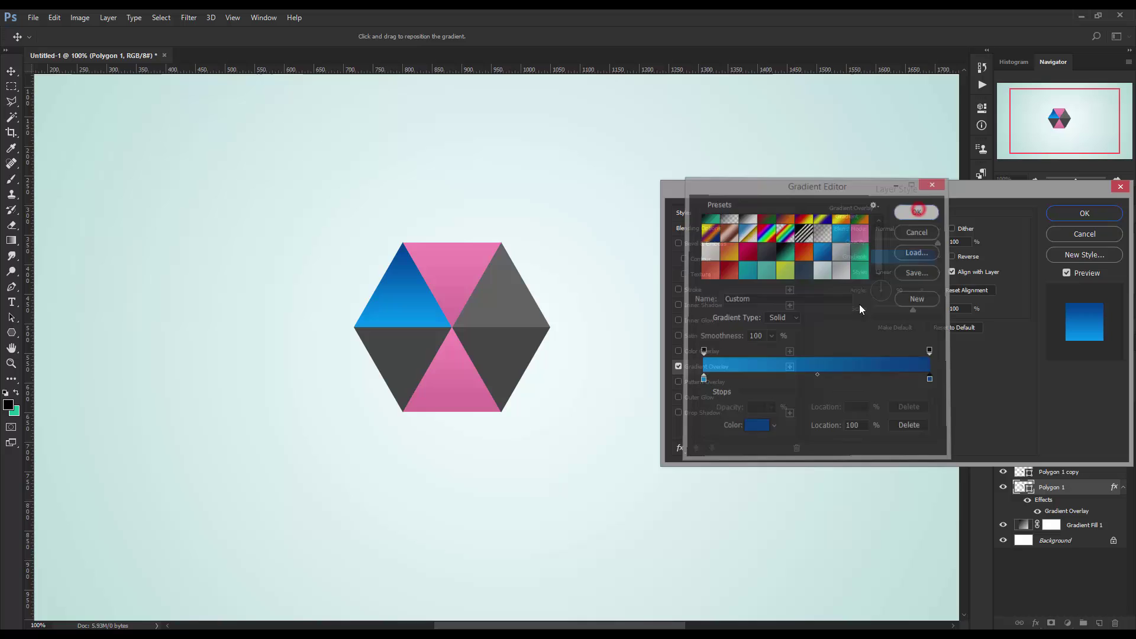
{"action": "left_click", "coordinate": [1085, 214]}
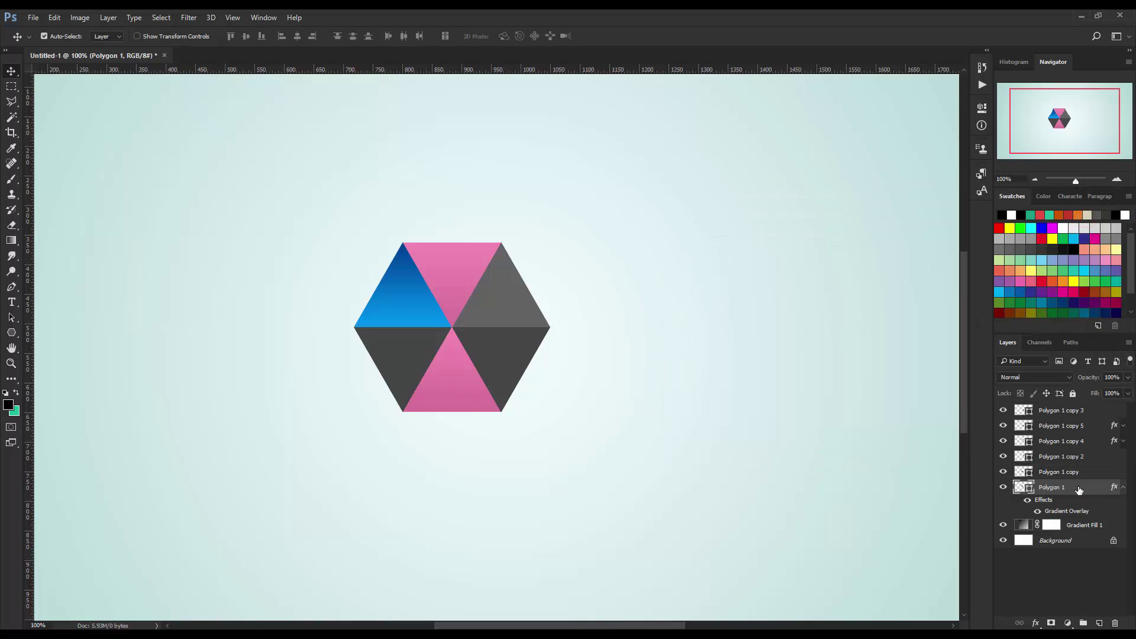
- Copy Polygon 1's blue gradient style and paste it onto the lower-right triangle layer
{"action": "left_click", "coordinate": [1124, 488]}
{"action": "right_click", "coordinate": [1077, 487]}
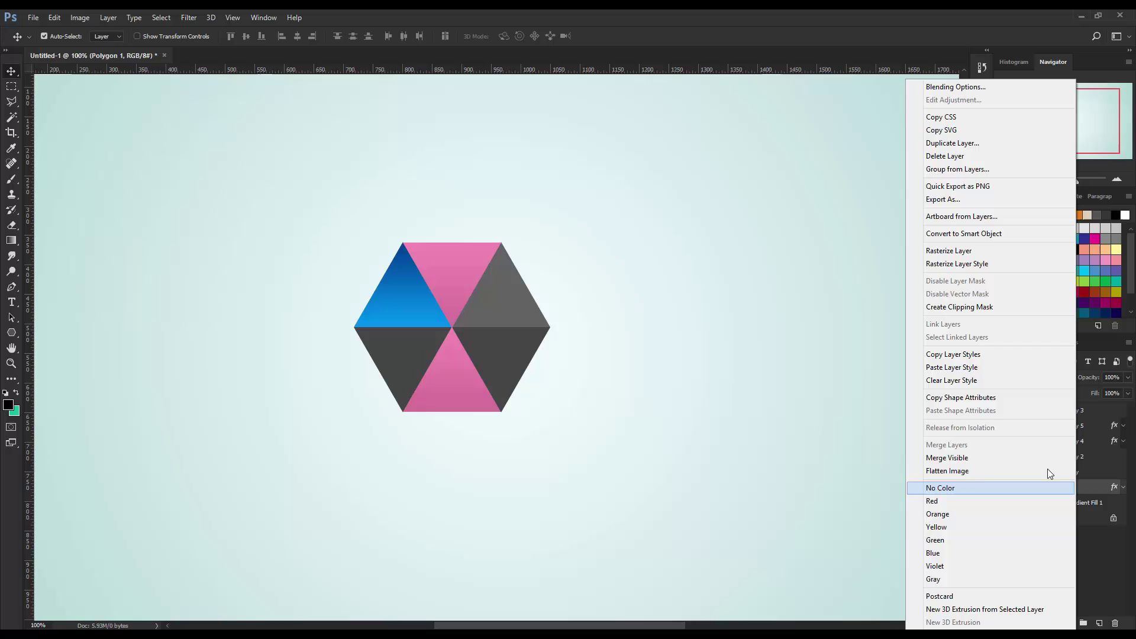
{"action": "left_click", "coordinate": [960, 354]}
{"action": "left_click", "coordinate": [422, 304]}
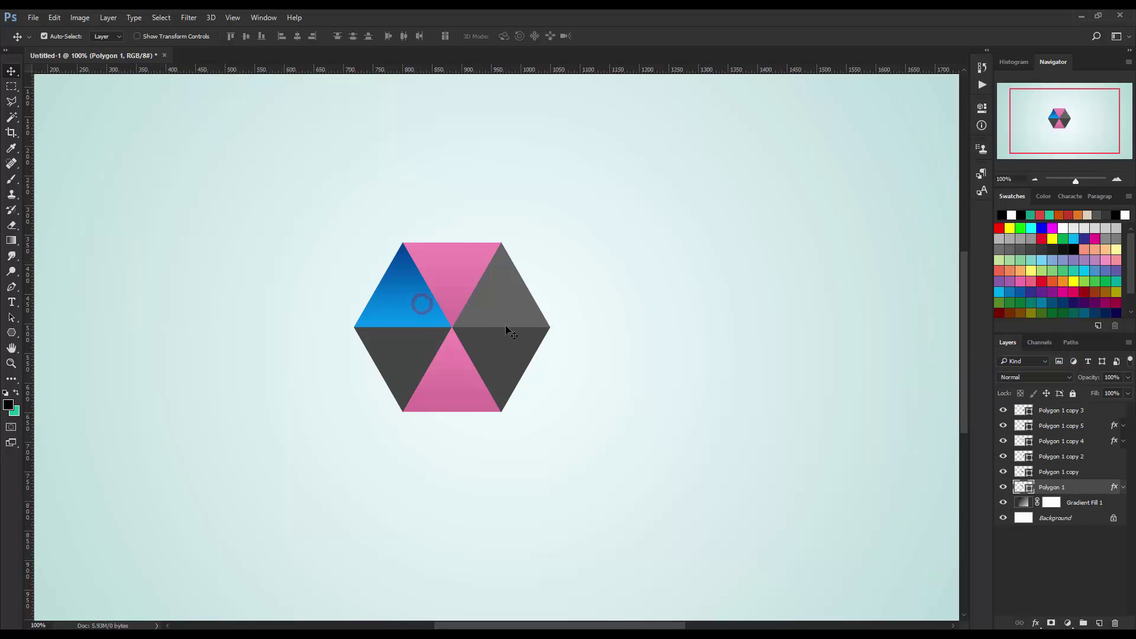
{"action": "left_click", "coordinate": [486, 347]}
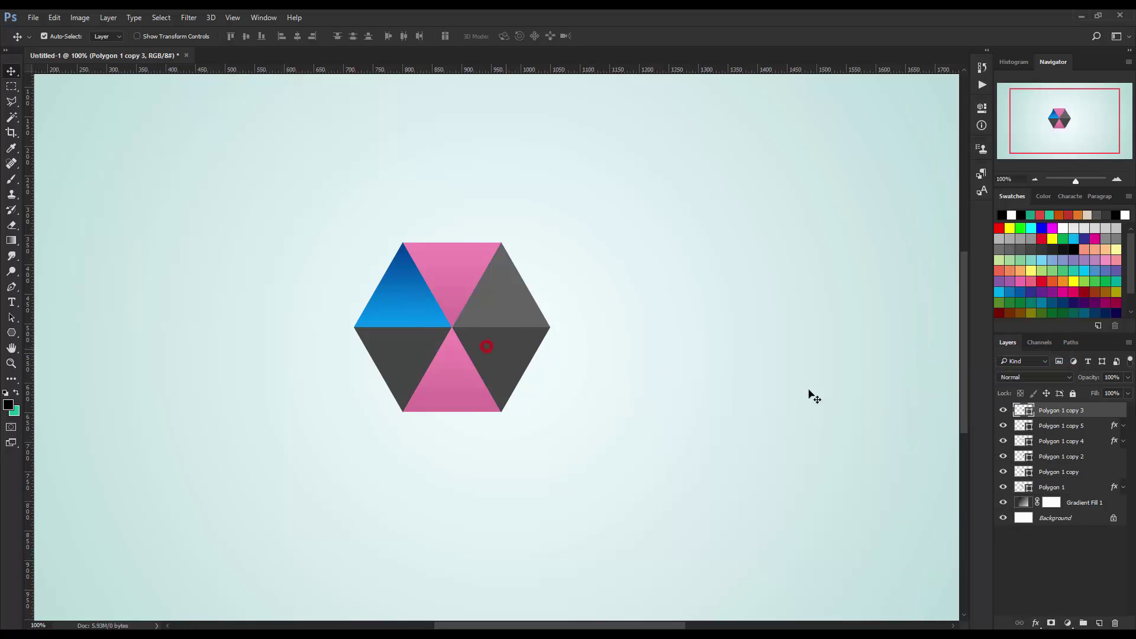
{"action": "right_click", "coordinate": [1046, 412]}
{"action": "left_click", "coordinate": [897, 367]}
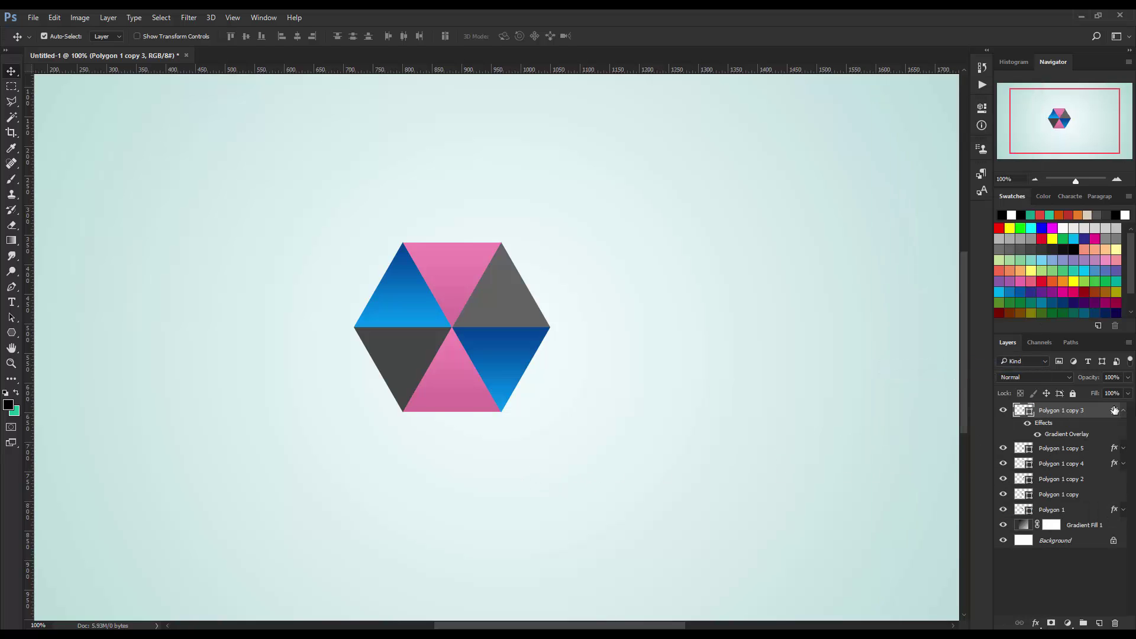
- Reverse the lower-right triangle's gradient and shift it upward so it runs light-to-deep blue
{"action": "double_click", "coordinate": [1075, 411]}
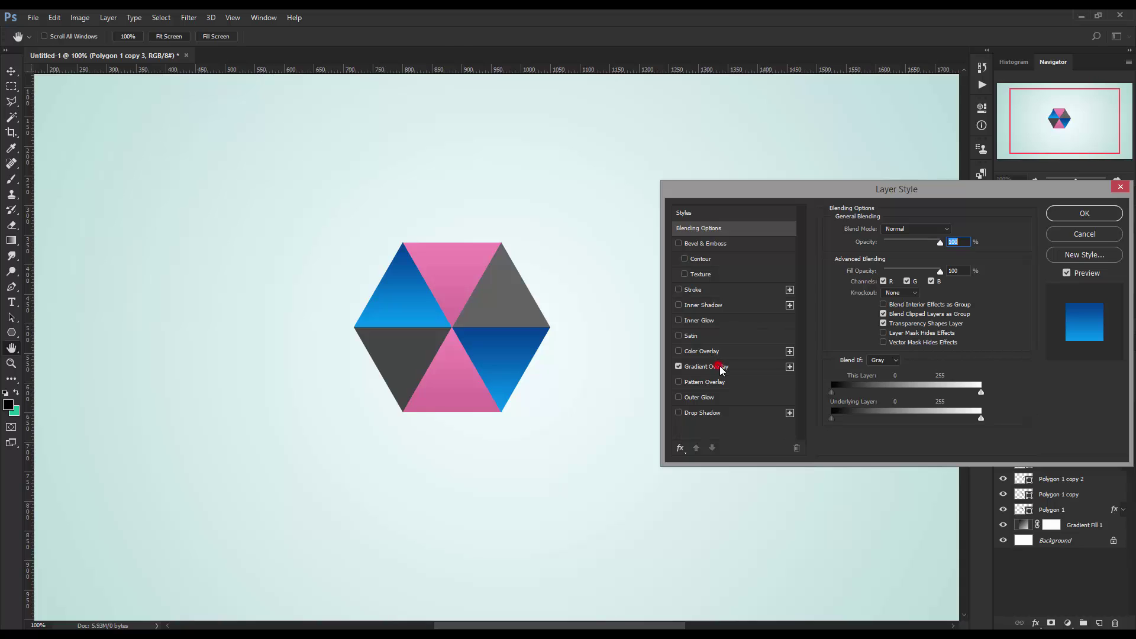
{"action": "left_click", "coordinate": [718, 367]}
{"action": "left_click", "coordinate": [952, 256]}
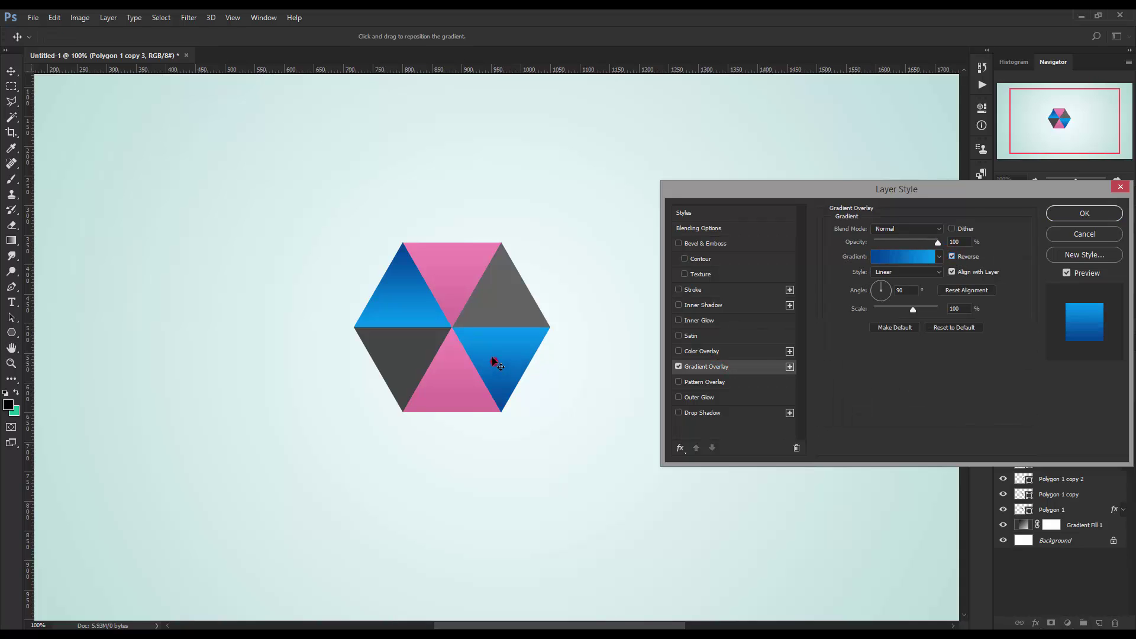
{"action": "left_click_drag", "start_coordinate": [493, 359], "coordinate": [486, 344]}
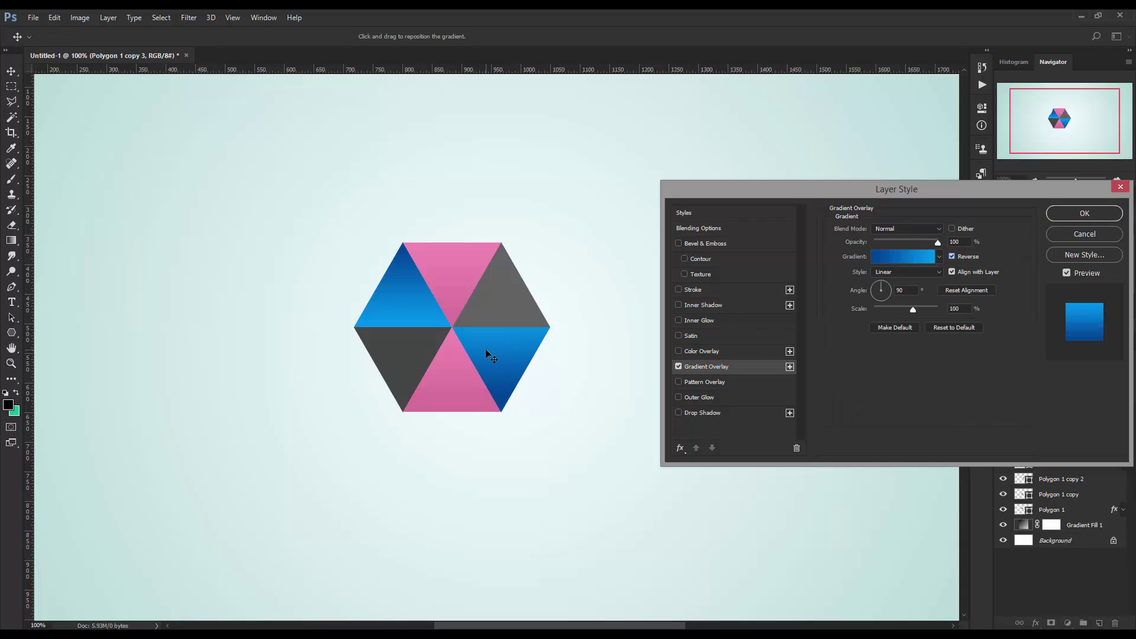
{"action": "left_click", "coordinate": [1088, 214]}
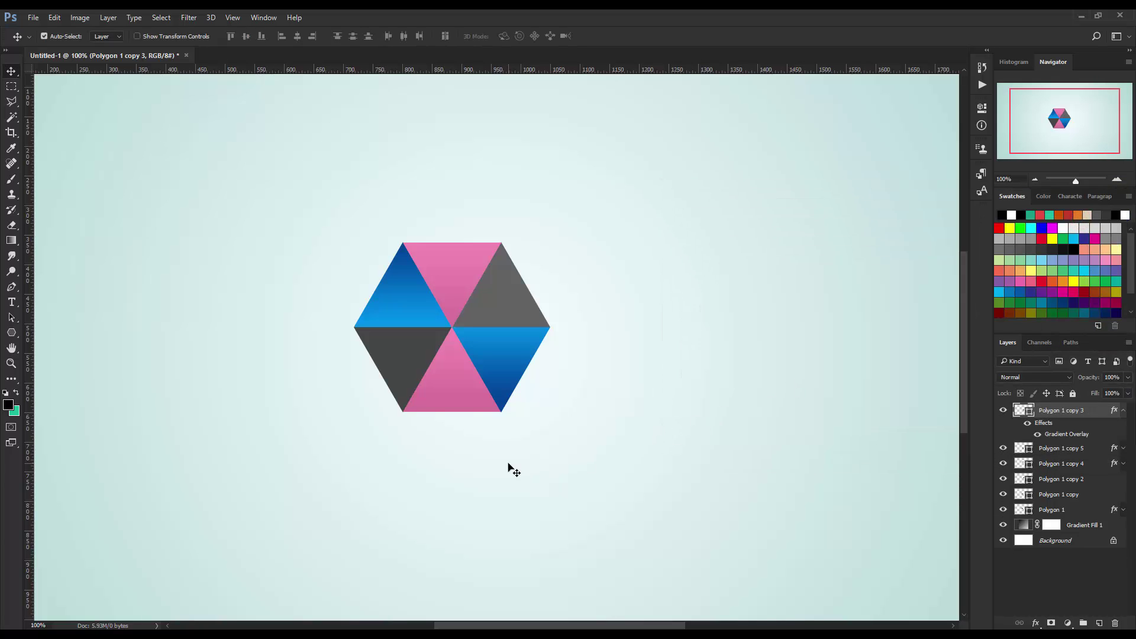
- Add a Gradient Overlay with a red-orange preset to the lower-left triangle layer
{"action": "left_click", "coordinate": [417, 356]}
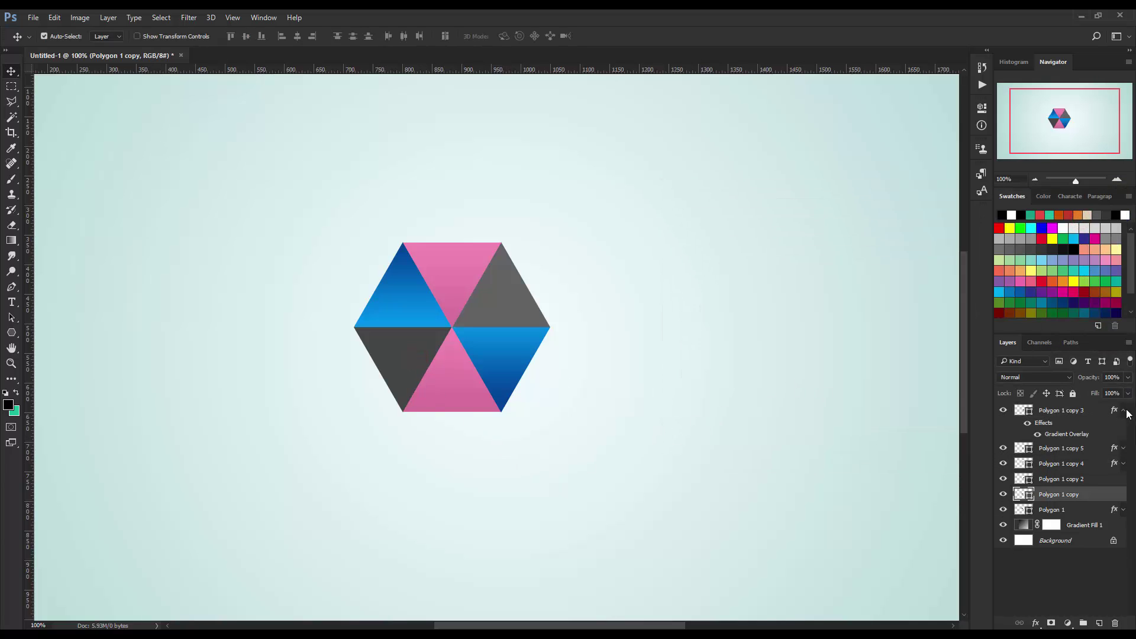
{"action": "left_click", "coordinate": [1123, 410]}
{"action": "right_click", "coordinate": [1098, 471]}
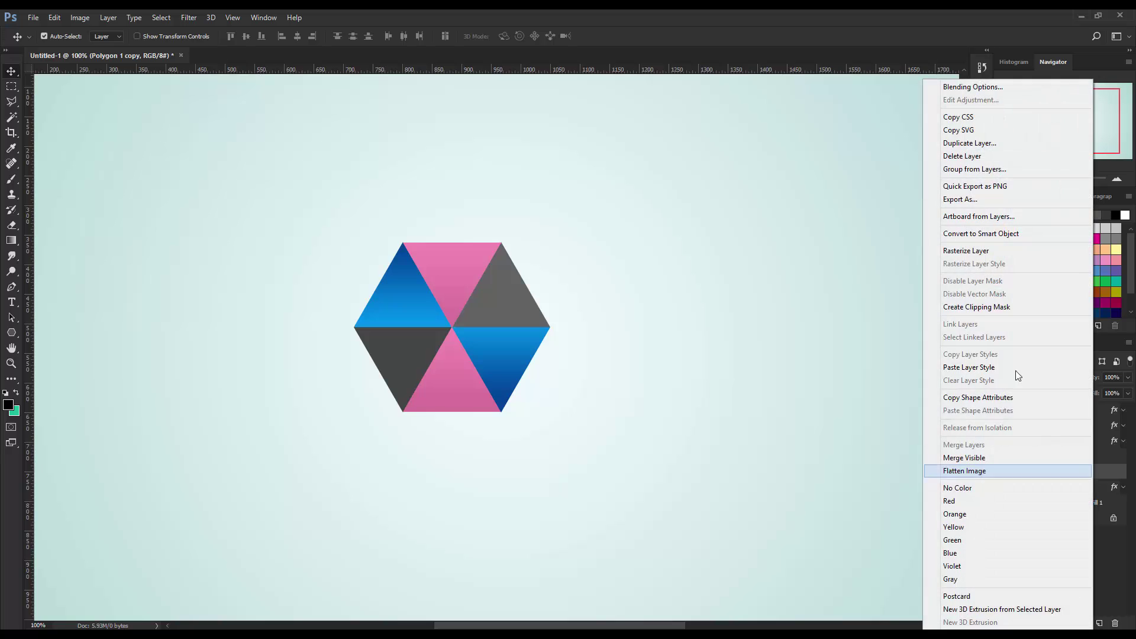
{"action": "left_click", "coordinate": [967, 88]}
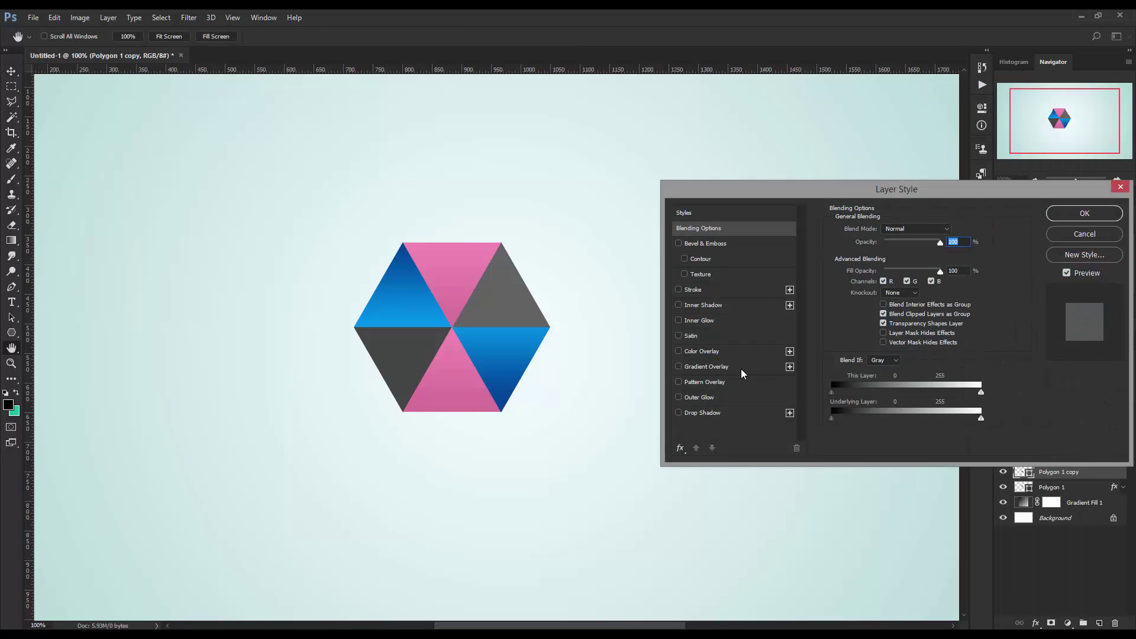
{"action": "left_click", "coordinate": [741, 368]}
{"action": "left_click", "coordinate": [898, 260]}
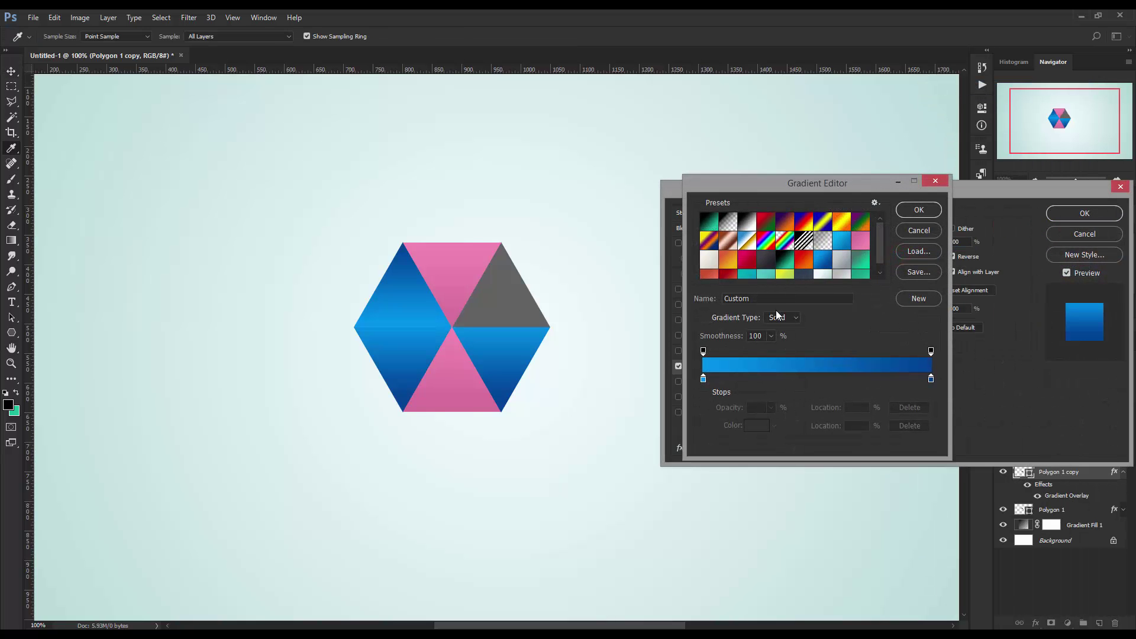
{"action": "left_click", "coordinate": [803, 252]}
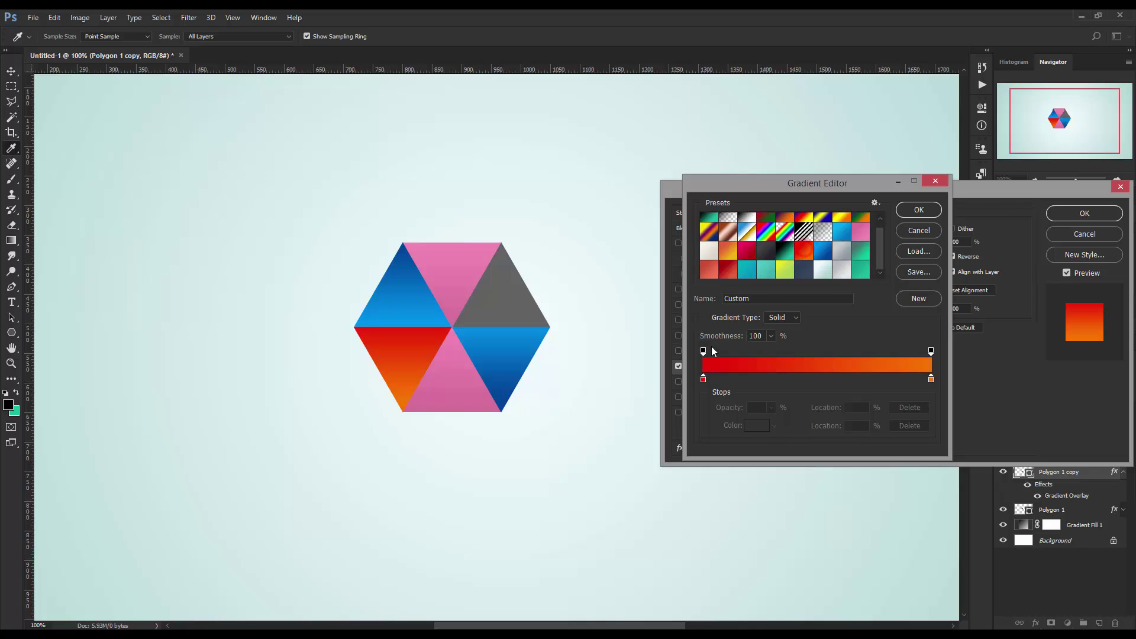
- Adjust the red and orange stop colours, turn off Reverse, reposition the gradient, and apply
{"action": "double_click", "coordinate": [704, 381]}
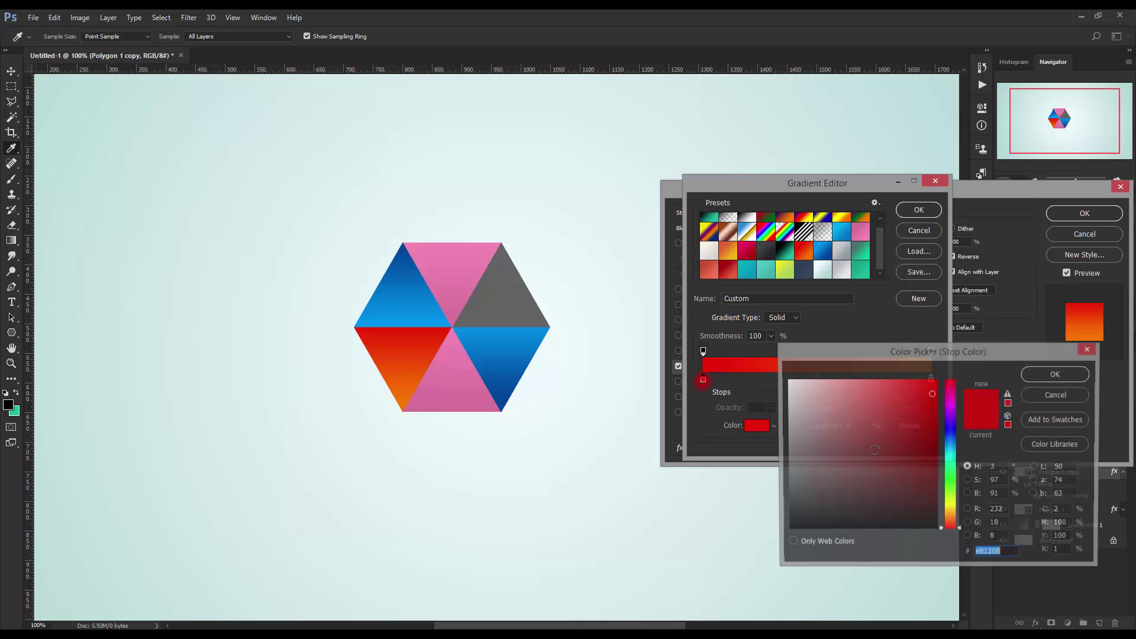
{"action": "left_click", "coordinate": [1056, 374]}
{"action": "double_click", "coordinate": [931, 381]}
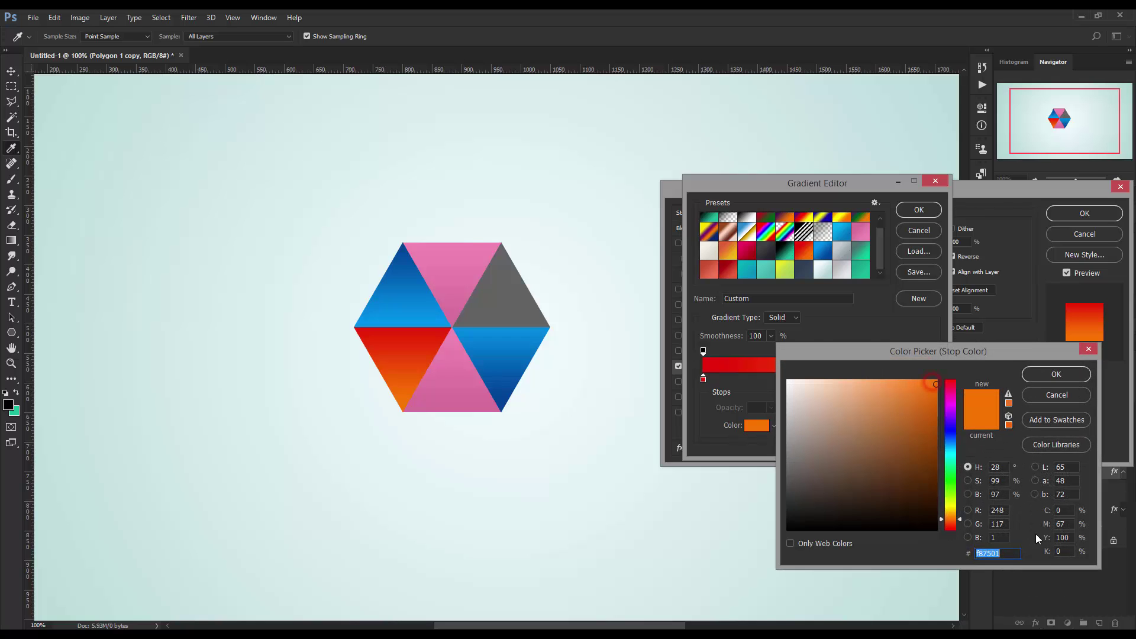
{"action": "left_click", "coordinate": [1037, 373]}
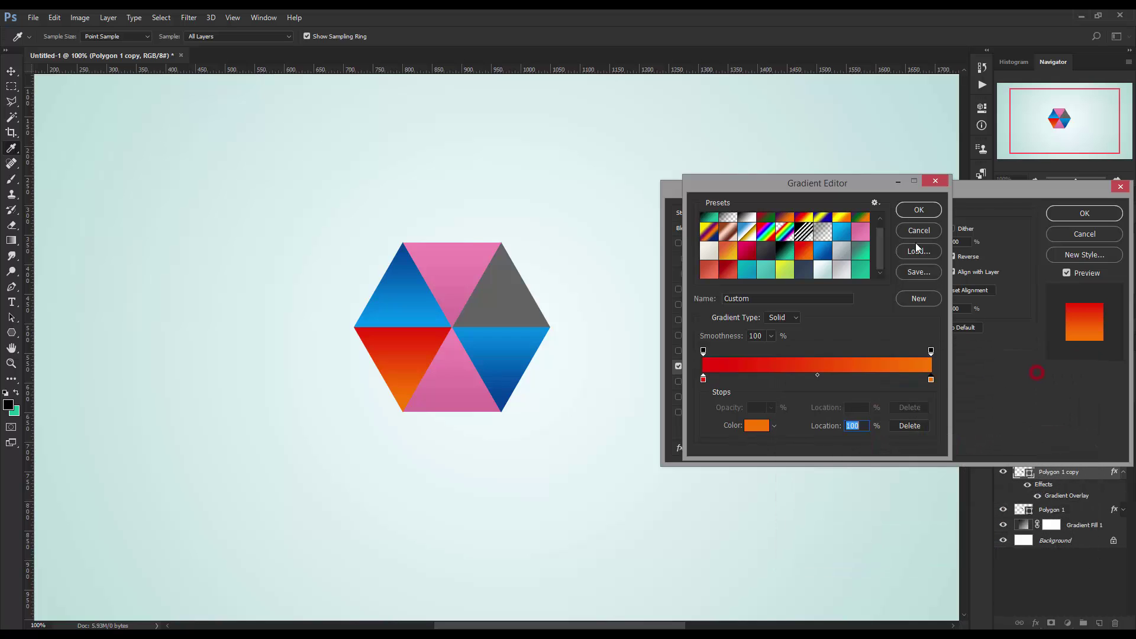
{"action": "left_click", "coordinate": [912, 210]}
{"action": "left_click", "coordinate": [952, 257]}
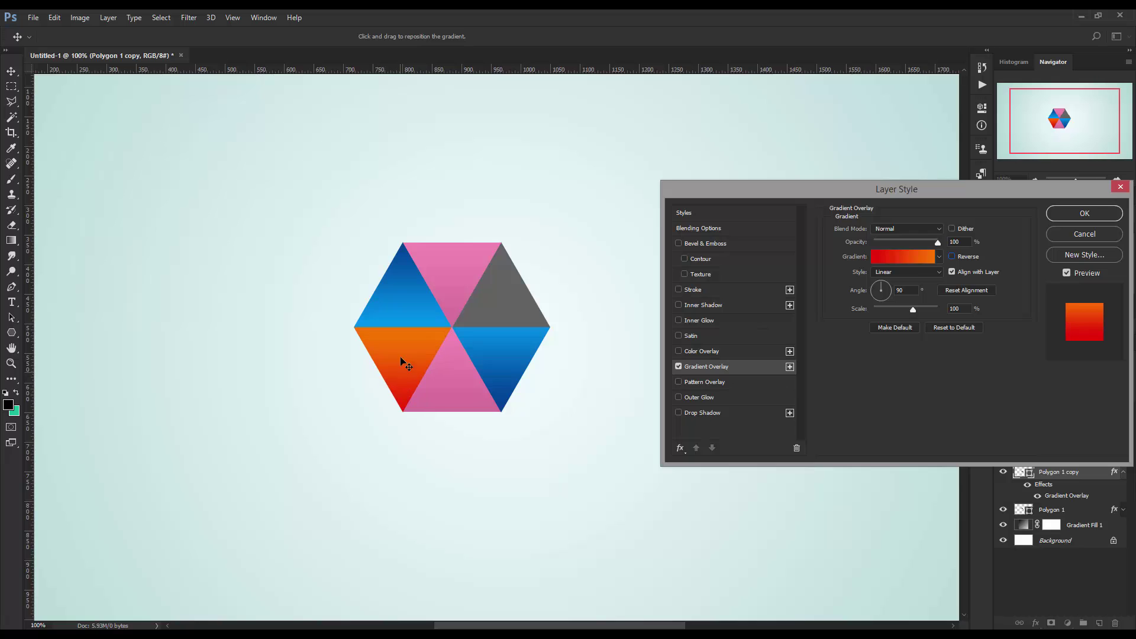
{"action": "left_click_drag", "start_coordinate": [394, 358], "coordinate": [401, 346]}
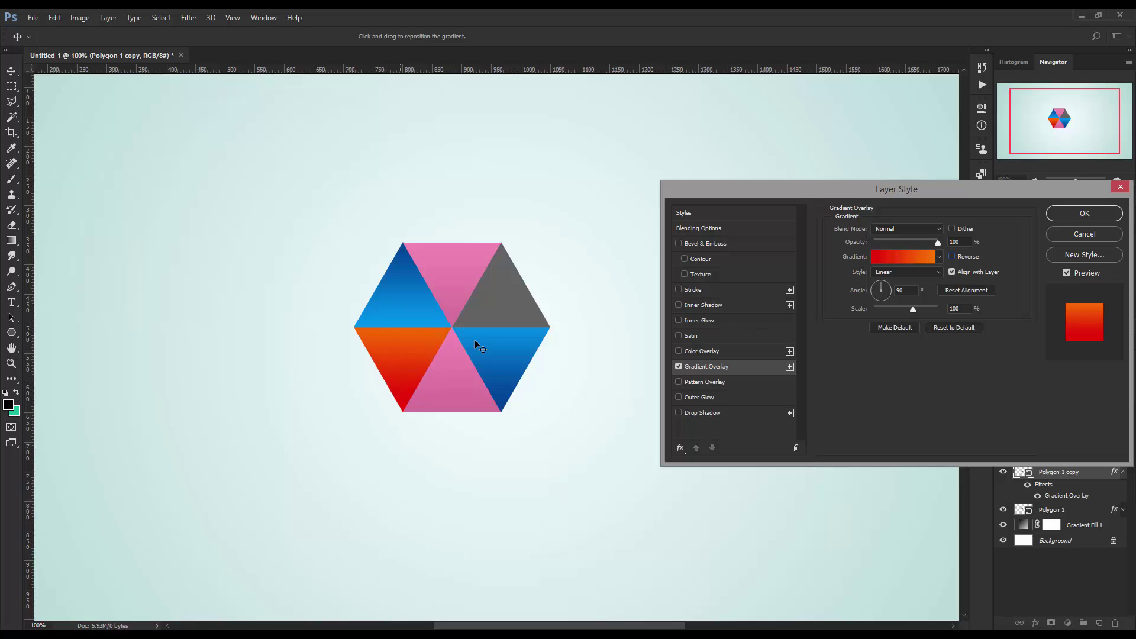
{"action": "left_click", "coordinate": [1083, 214]}
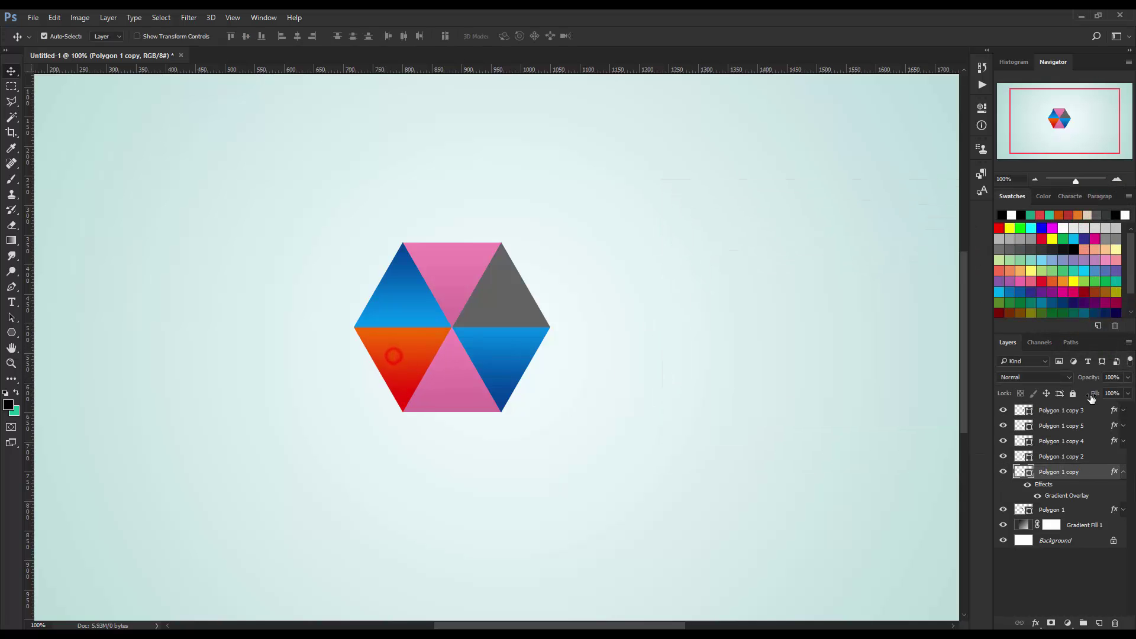
- Copy the lower-left triangle's orange-red style and paste it onto the grey upper-right triangle
{"action": "left_click", "coordinate": [1123, 471]}
{"action": "right_click", "coordinate": [1088, 478]}
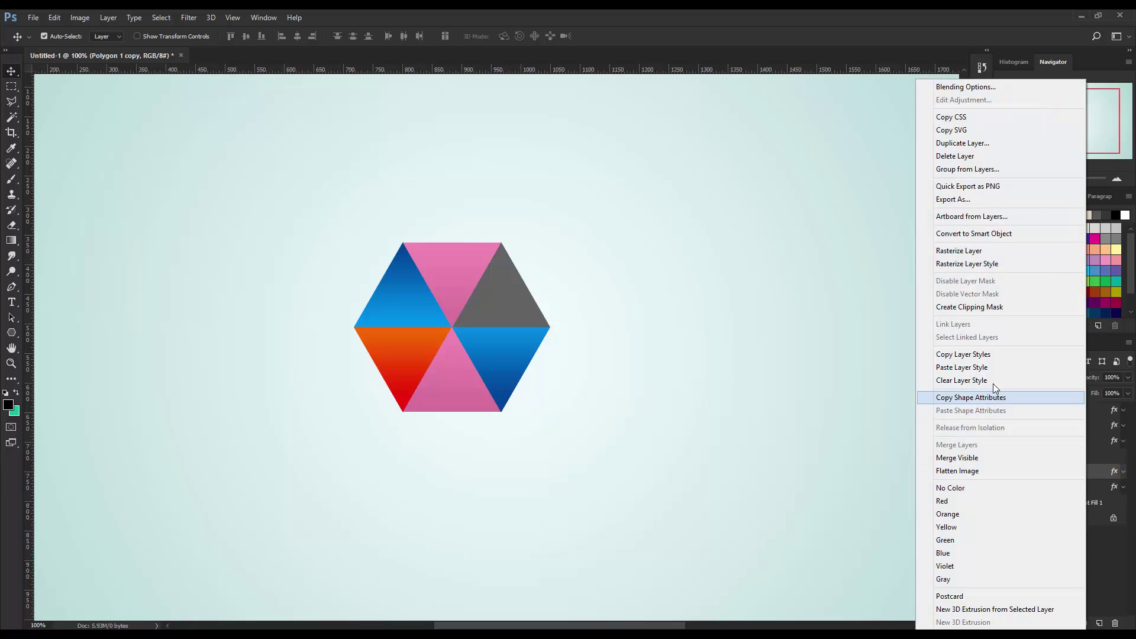
{"action": "left_click", "coordinate": [994, 356]}
{"action": "left_click", "coordinate": [487, 303]}
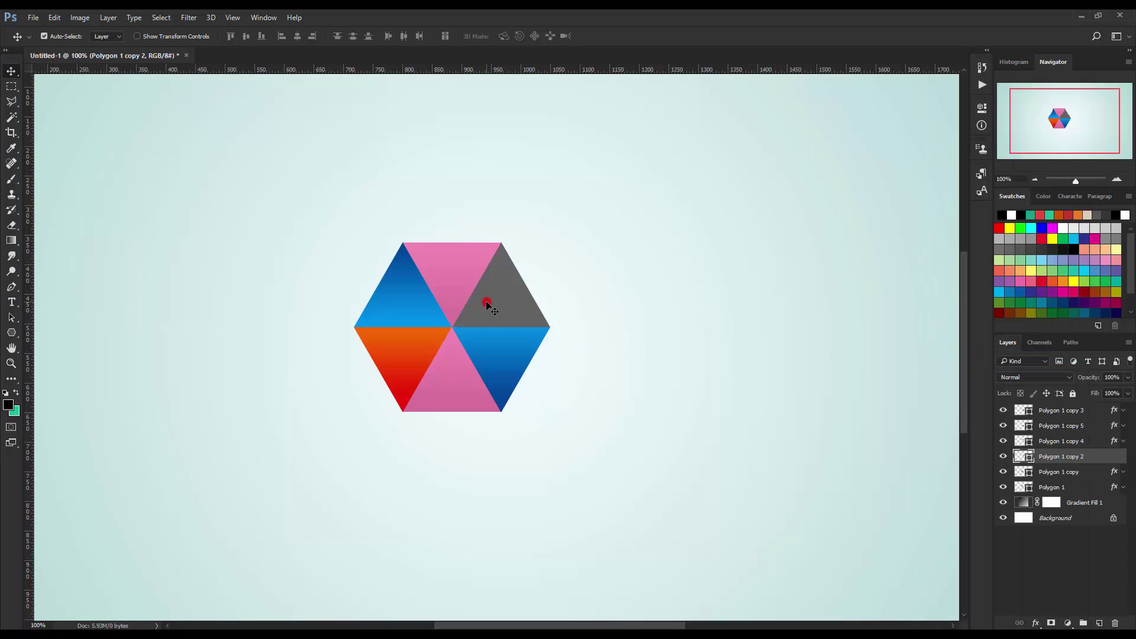
{"action": "right_click", "coordinate": [1093, 453]}
{"action": "left_click", "coordinate": [993, 355]}
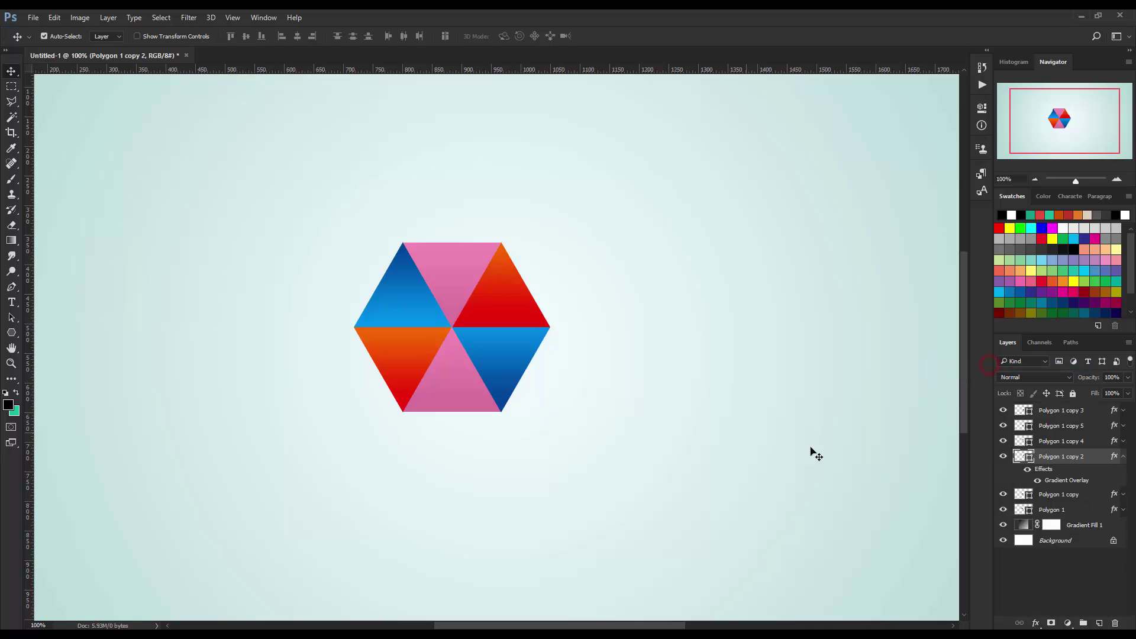
- Reverse the upper-left triangle's blue Gradient Overlay
{"action": "left_click", "coordinate": [429, 317]}
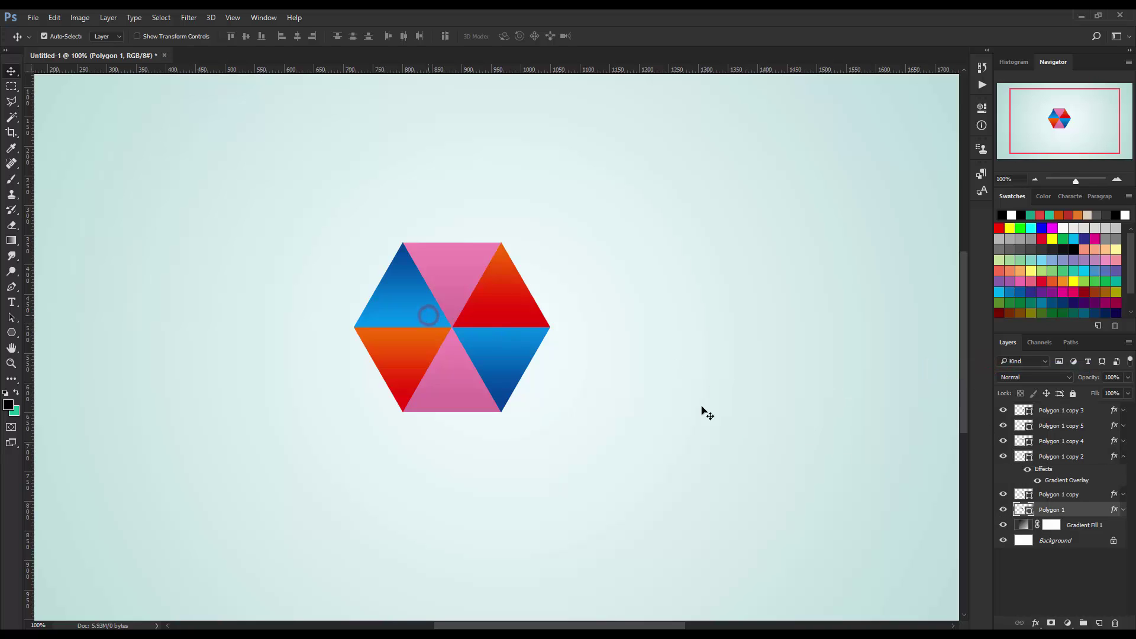
{"action": "double_click", "coordinate": [1115, 510]}
{"action": "left_click", "coordinate": [698, 368]}
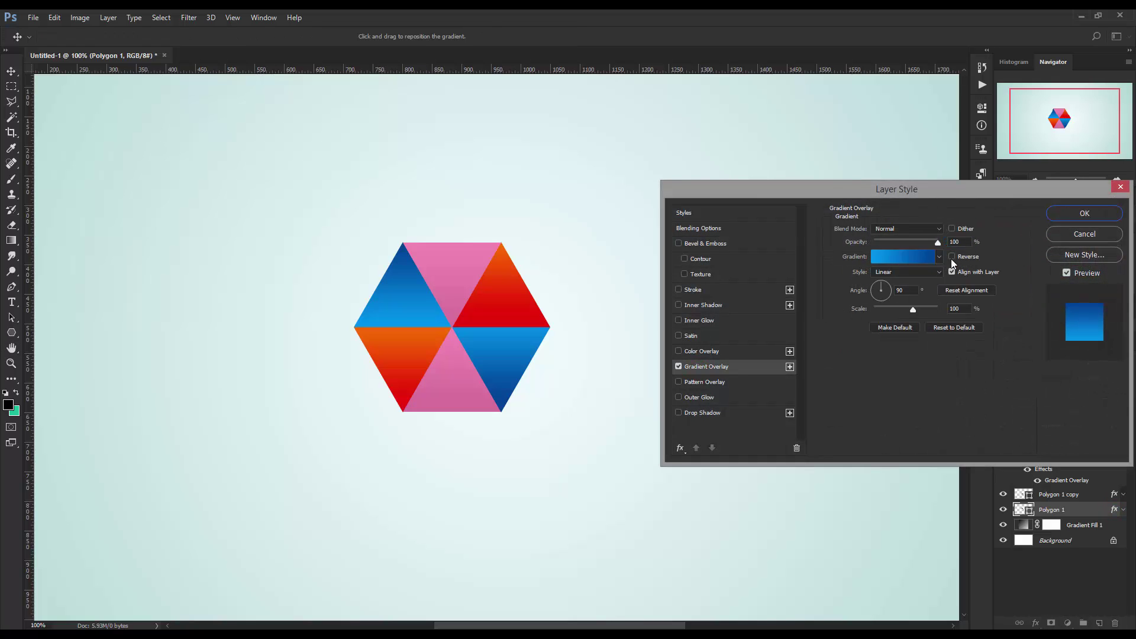
{"action": "left_click", "coordinate": [952, 257]}
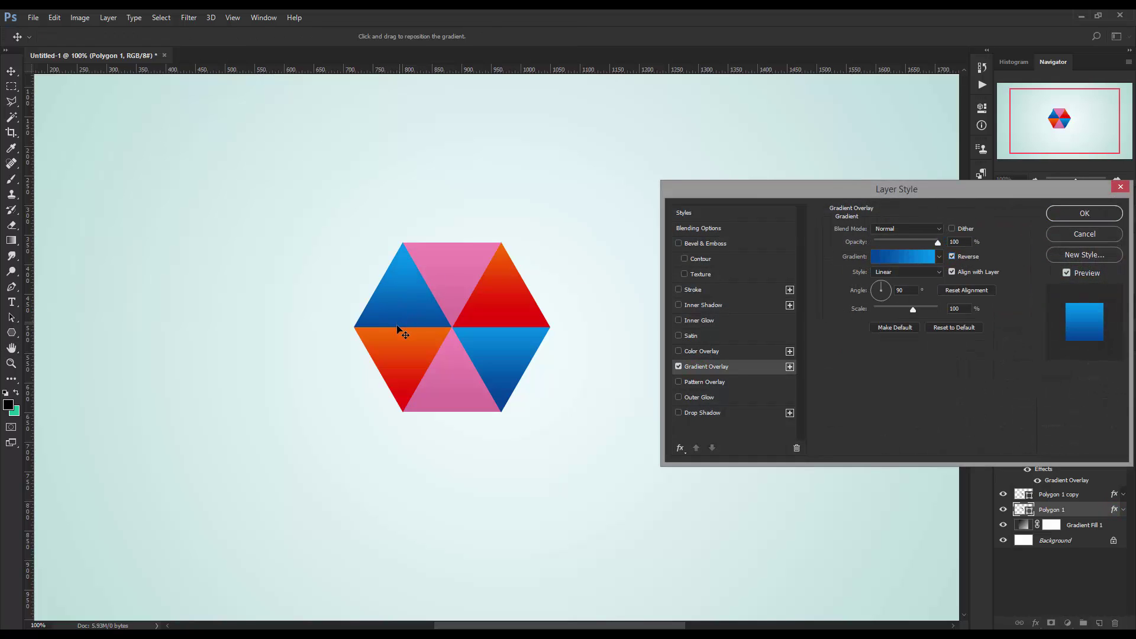
{"action": "left_click", "coordinate": [1085, 213]}
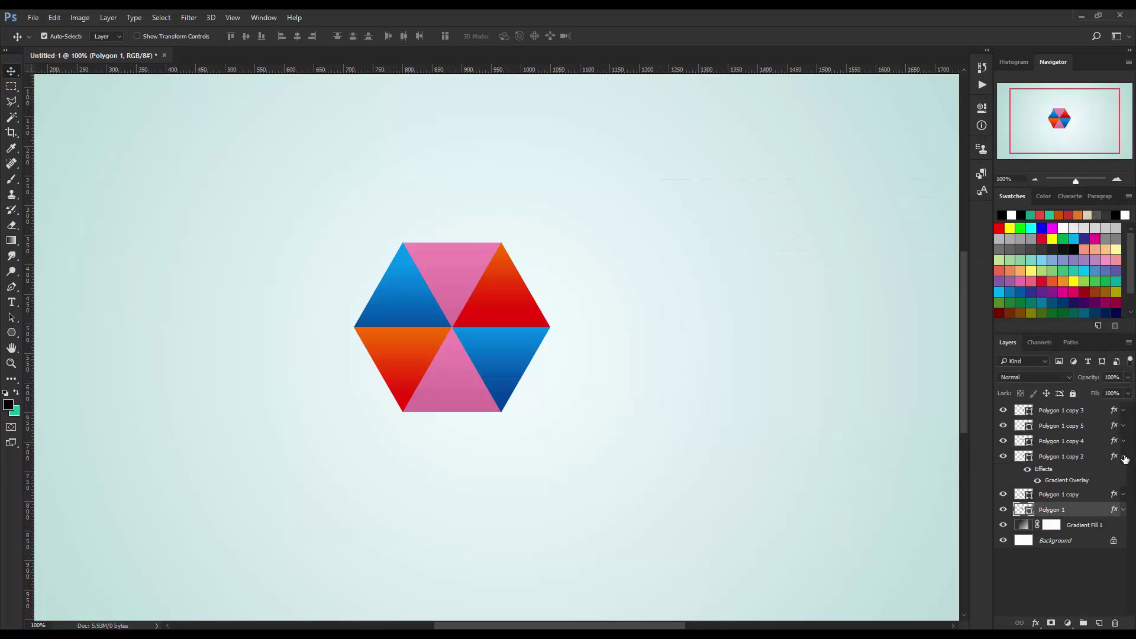
{"action": "left_click", "coordinate": [1124, 458]}
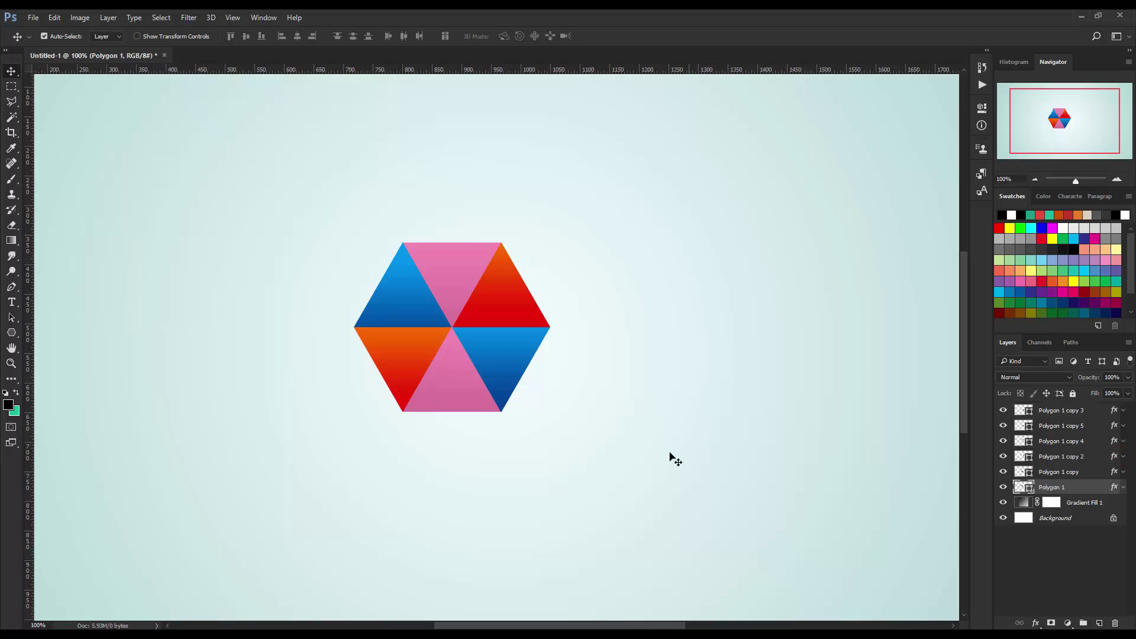
- Create new empty layers above the bottom pink and lower-left orange triangle layers
{"action": "left_click", "coordinate": [452, 391]}
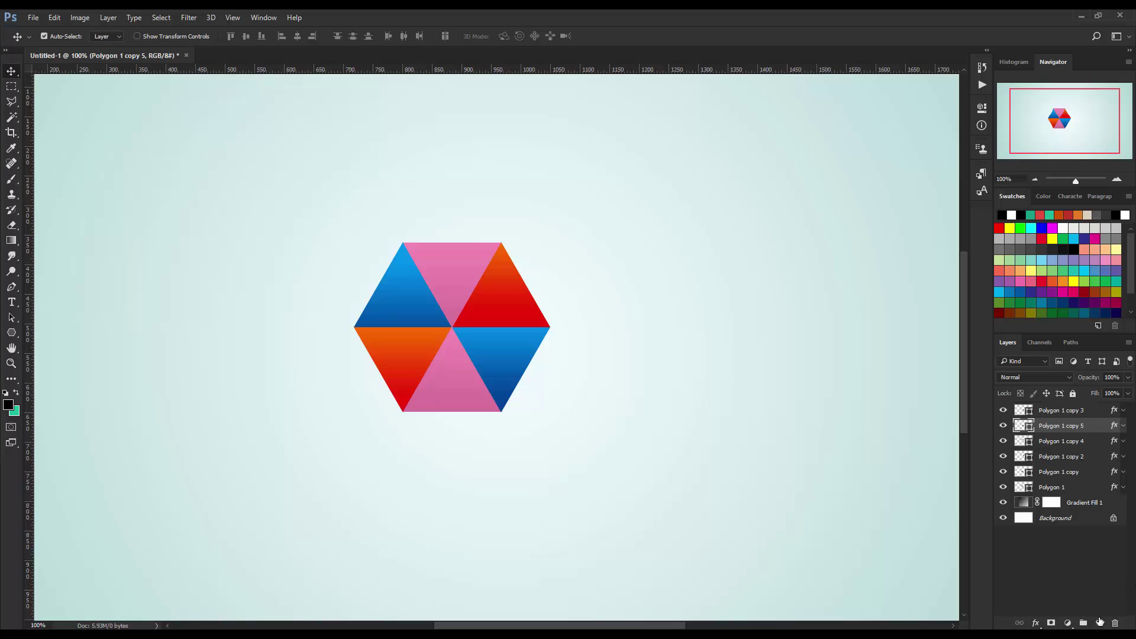
{"action": "left_click", "coordinate": [1100, 623]}
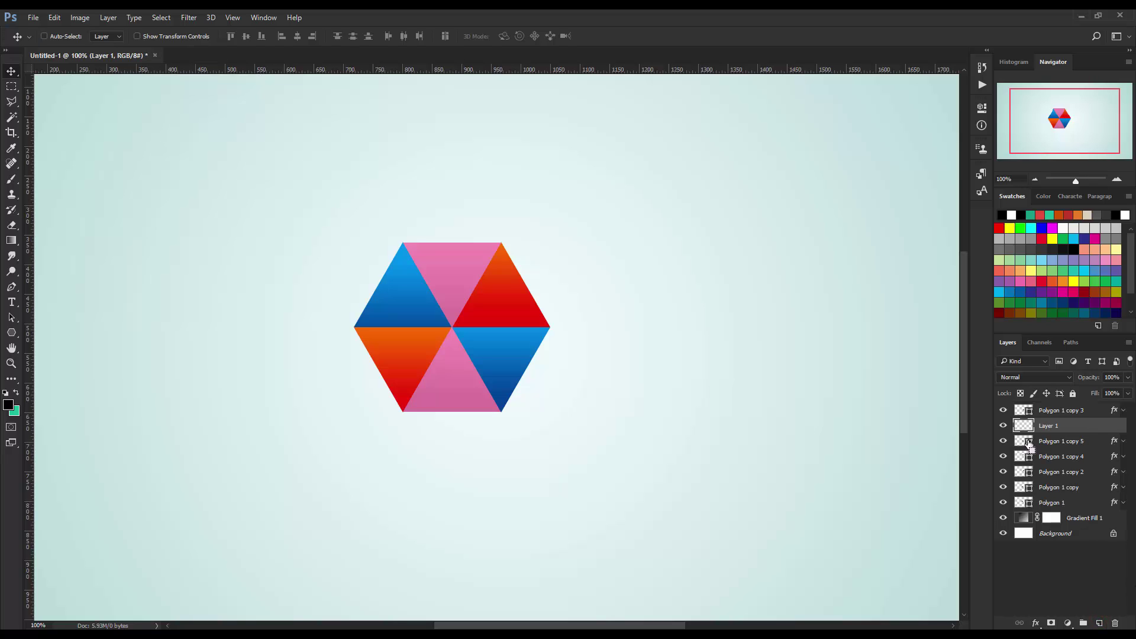
{"action": "left_click", "coordinate": [1028, 441], "text": "ctrl"}
{"action": "left_click", "coordinate": [11, 148]}
{"action": "left_click", "coordinate": [8, 405]}
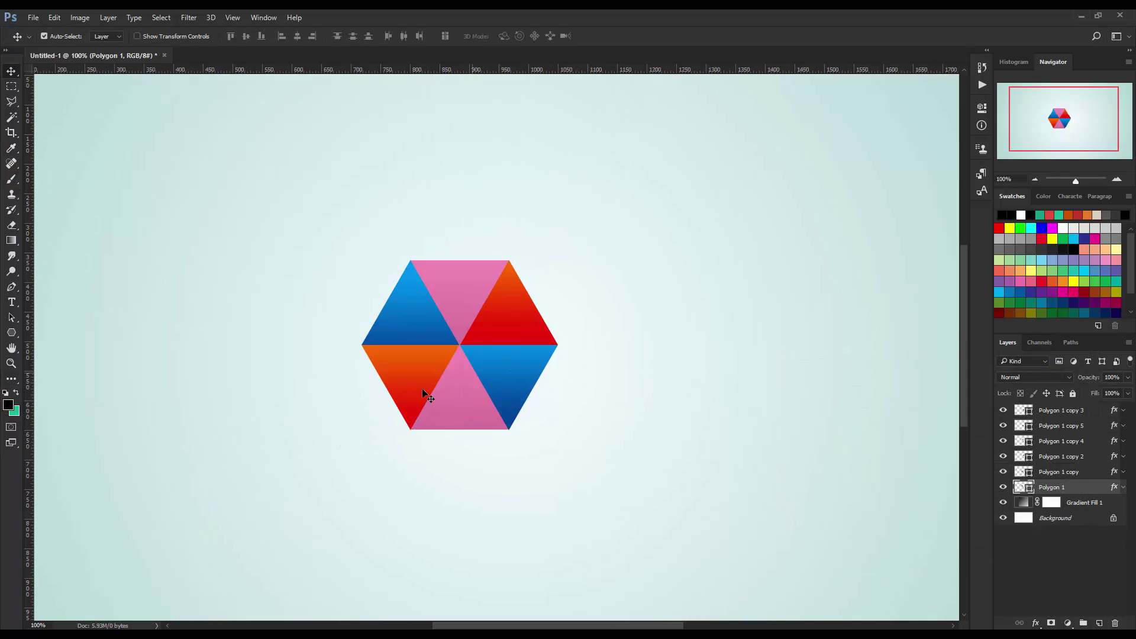
{"action": "left_click", "coordinate": [416, 380]}
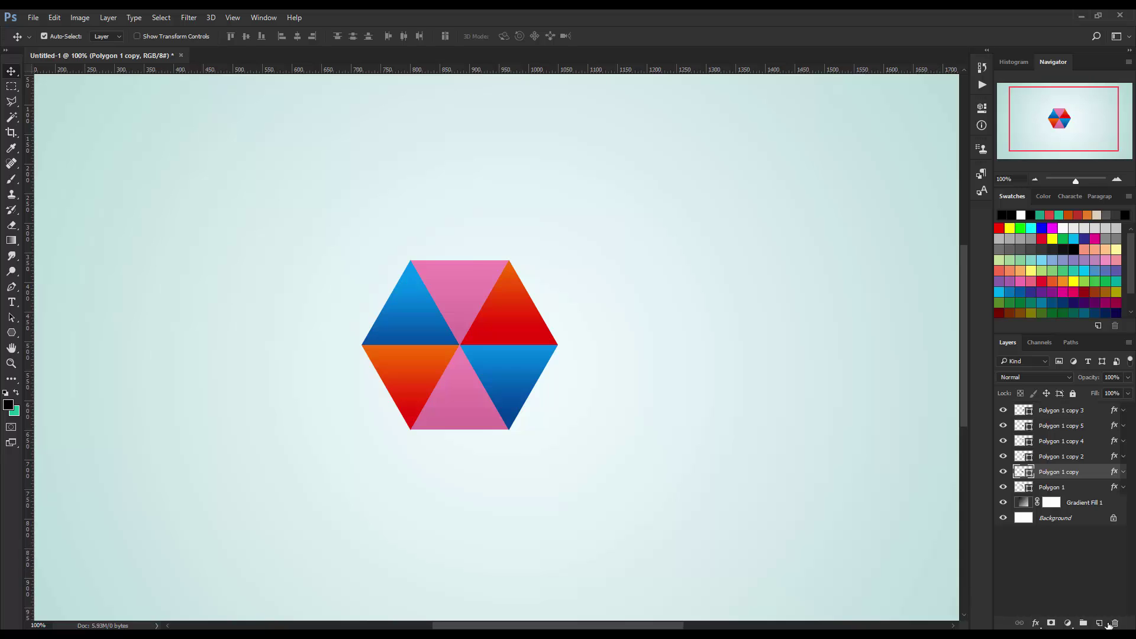
{"action": "left_click", "coordinate": [1097, 623]}
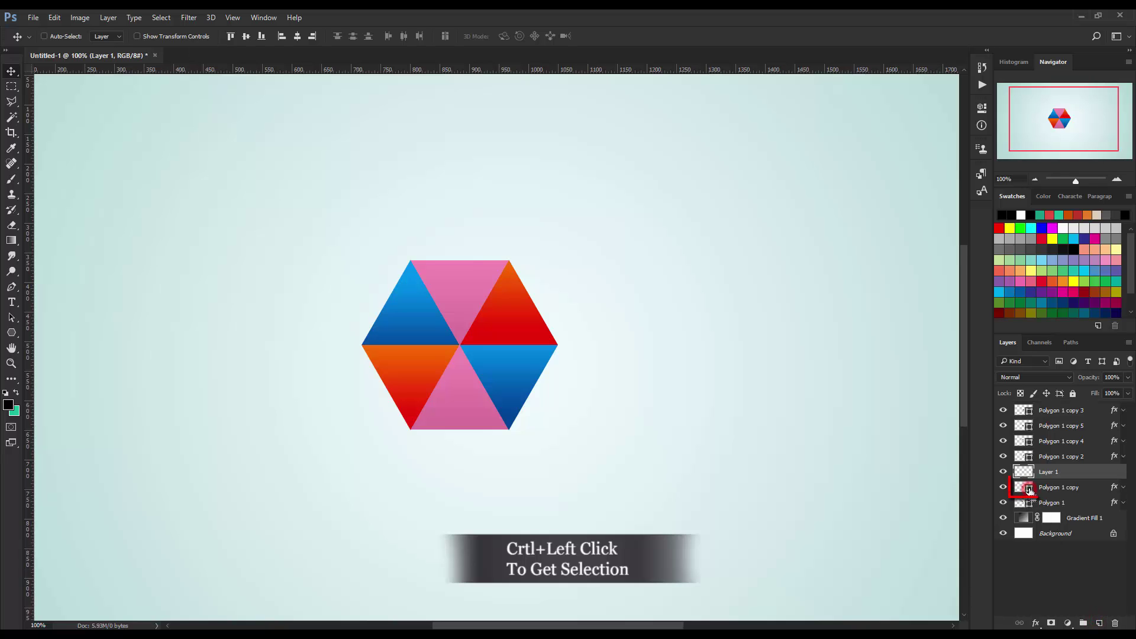
- Brush soft black shading along the orange triangle's right edge on Layer 1, then lower its opacity
{"action": "left_click", "coordinate": [1028, 488], "text": "ctrl"}
{"action": "left_click", "coordinate": [11, 179]}
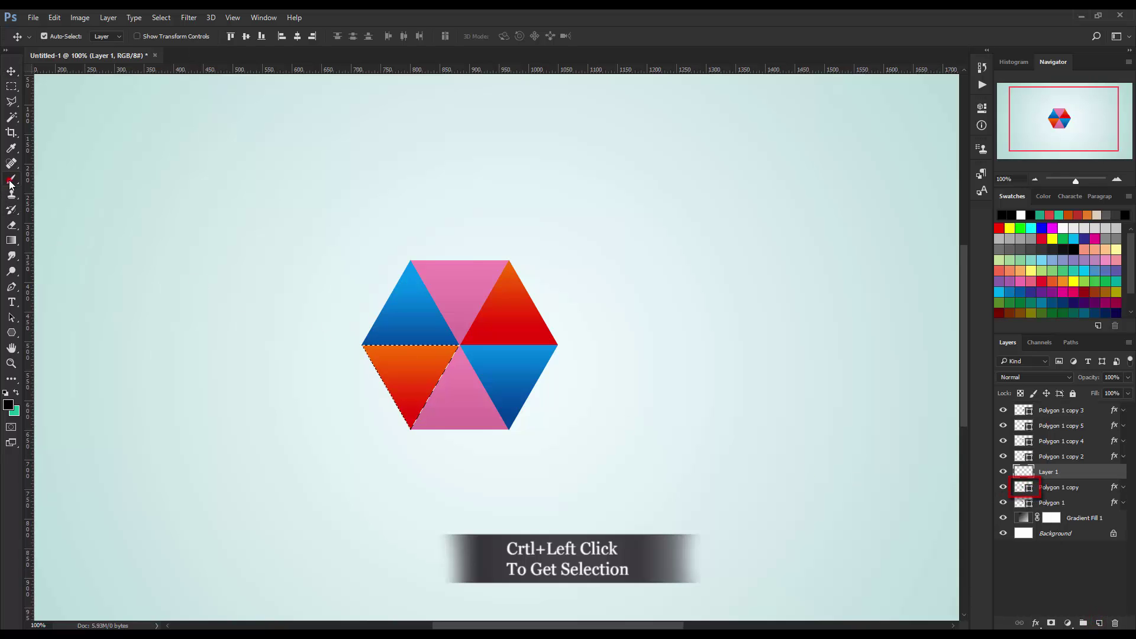
{"action": "left_click_drag", "start_coordinate": [485, 385], "coordinate": [455, 455]}
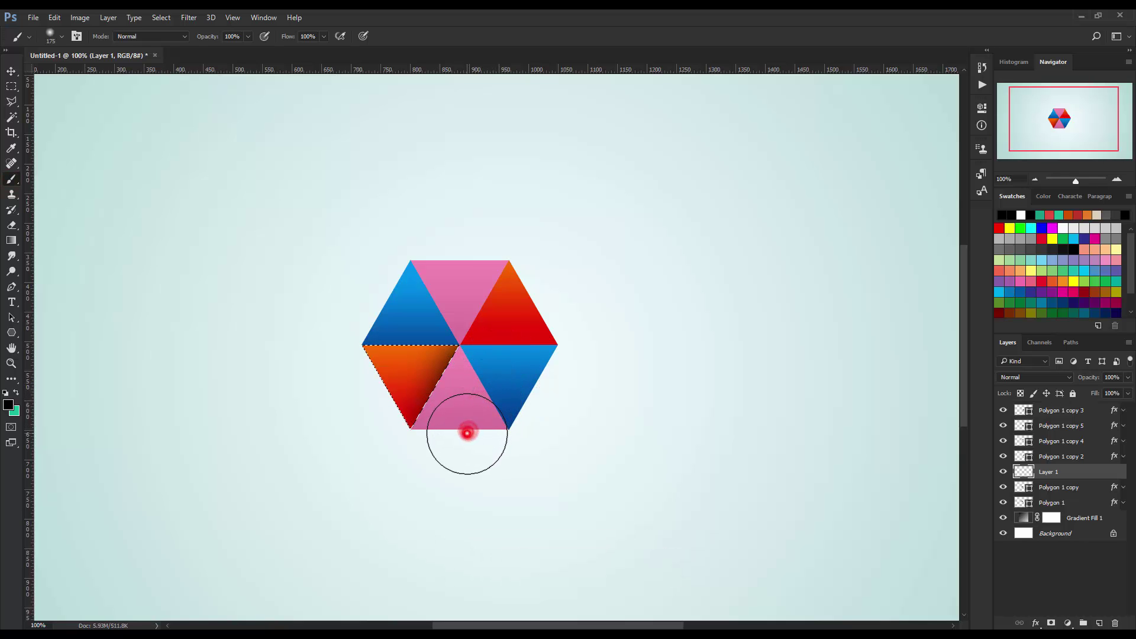
{"action": "key", "text": "ctrl+d"}
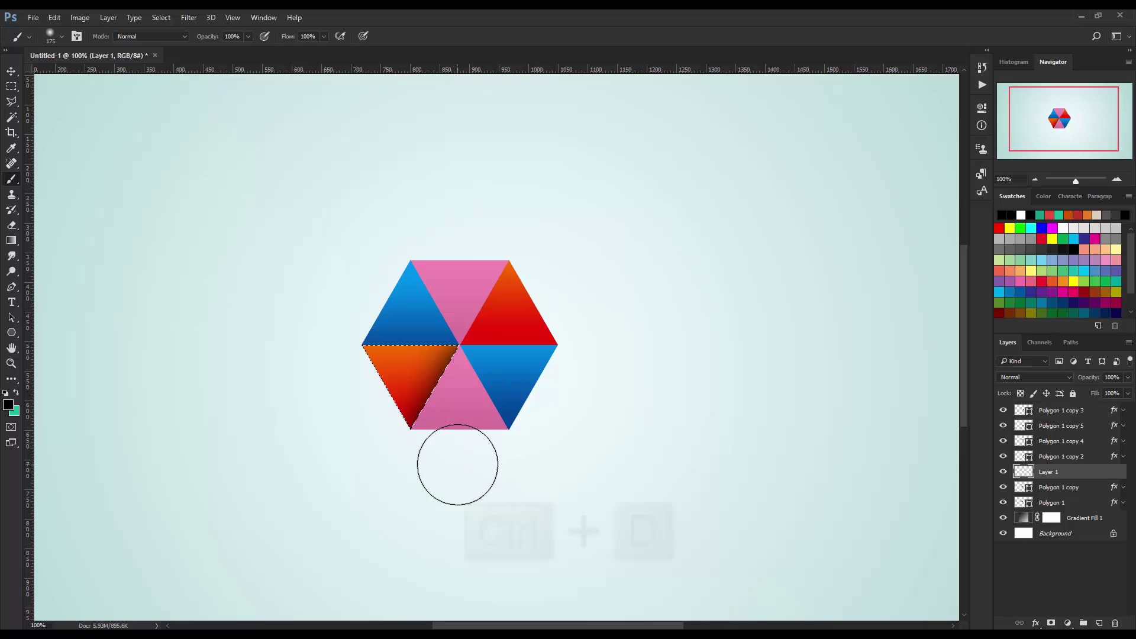
{"action": "left_click", "coordinate": [11, 71]}
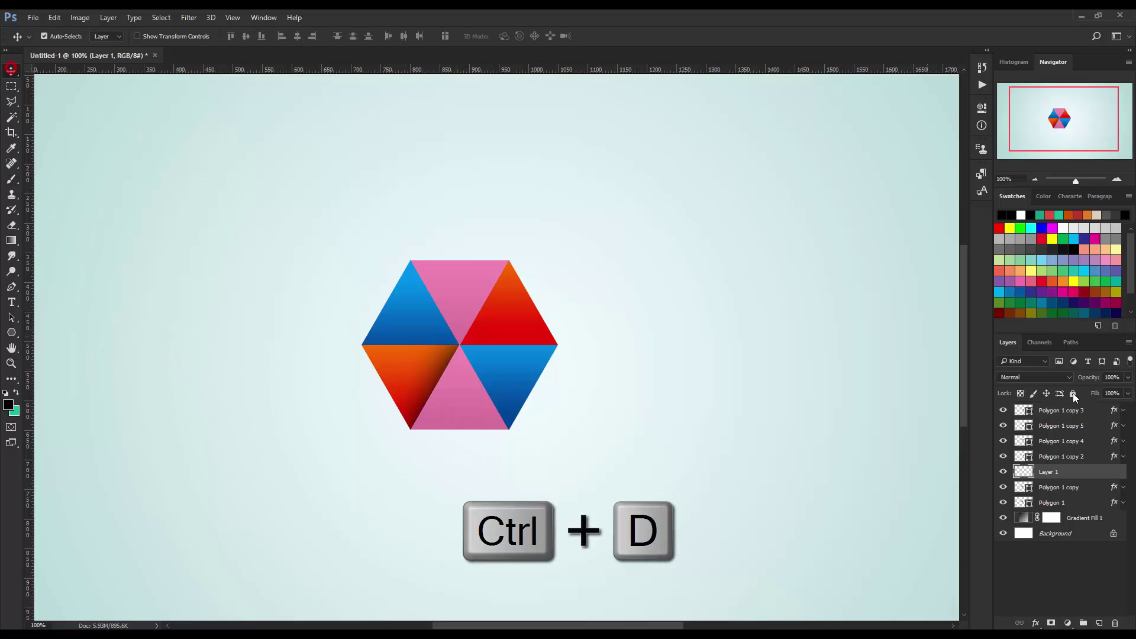
{"action": "left_click_drag", "start_coordinate": [1096, 381], "coordinate": [1086, 384]}
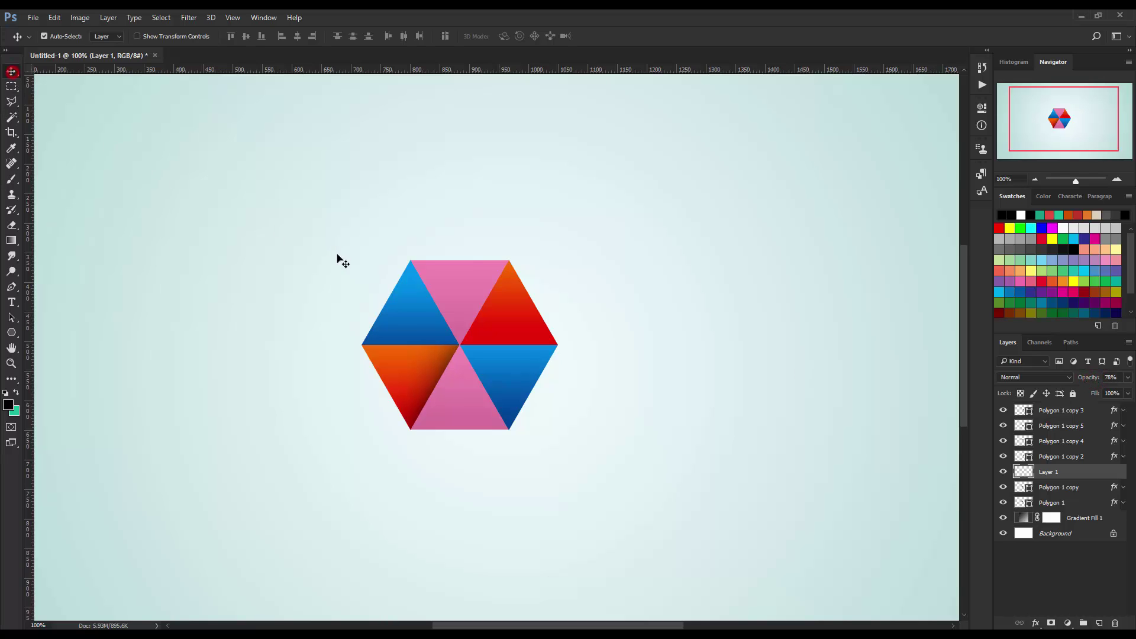
{"action": "left_click", "coordinate": [414, 332]}
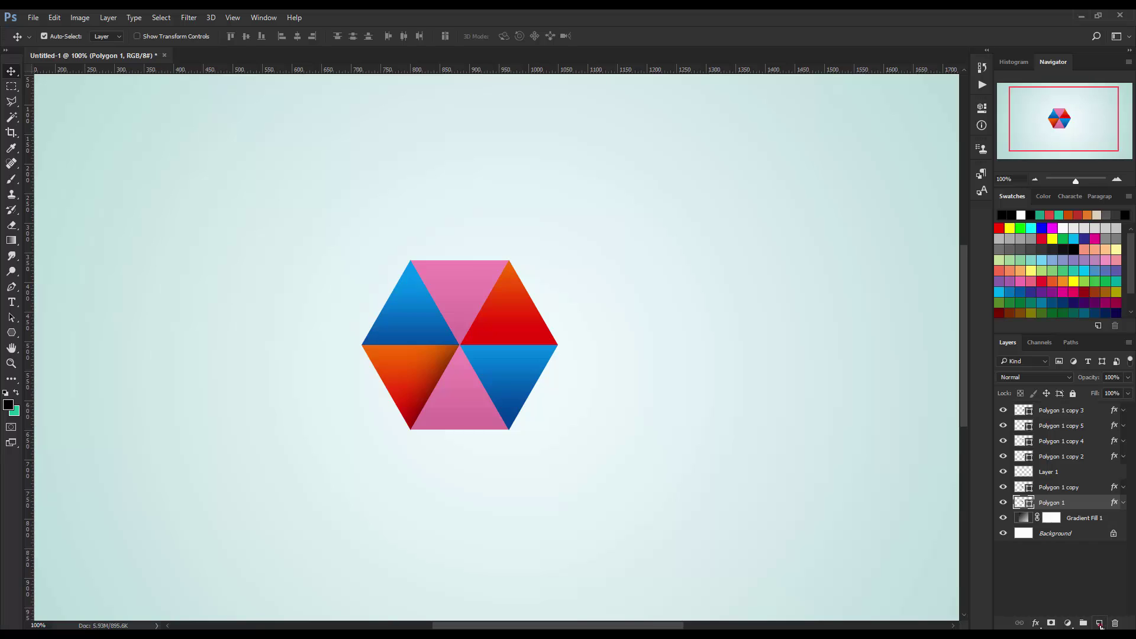
- On a new layer, brush soft dark shading inside the upper-left blue triangle's selection
{"action": "left_click", "coordinate": [1099, 624]}
{"action": "left_click", "coordinate": [1030, 518], "text": "ctrl"}
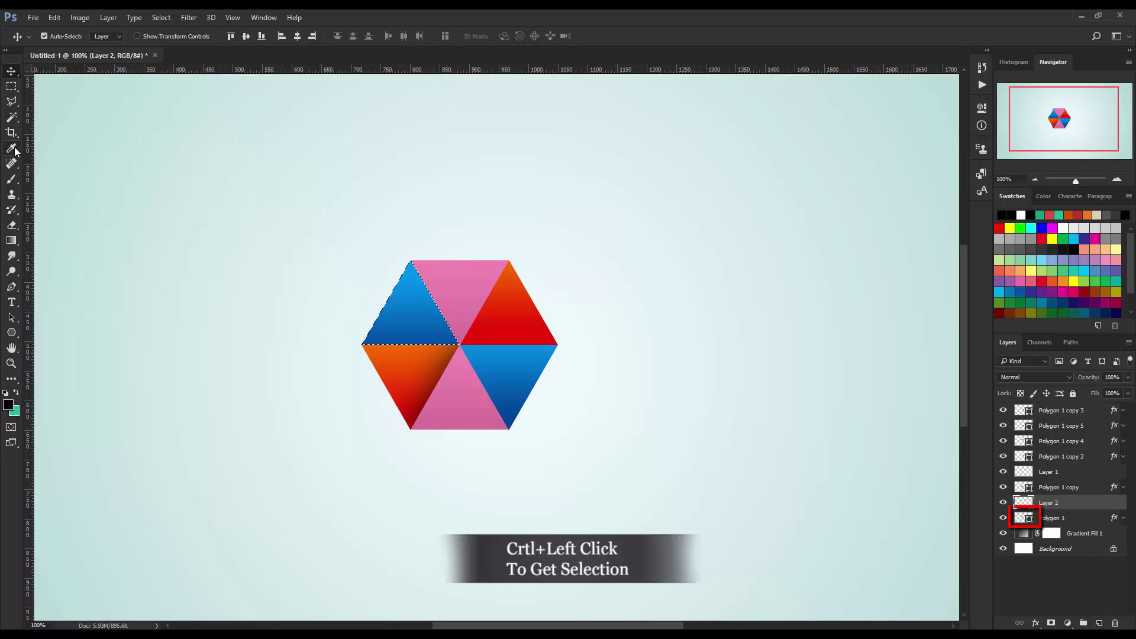
{"action": "key", "text": "b"}
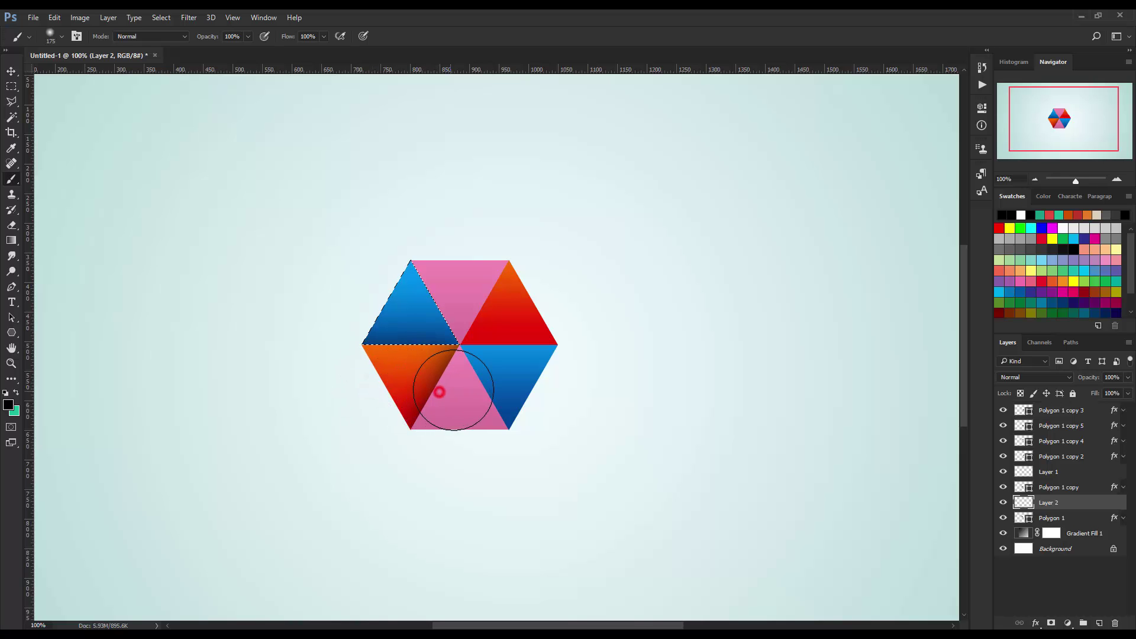
{"action": "left_click_drag", "start_coordinate": [408, 390], "coordinate": [363, 390]}
{"action": "key", "text": "ctrl+d"}
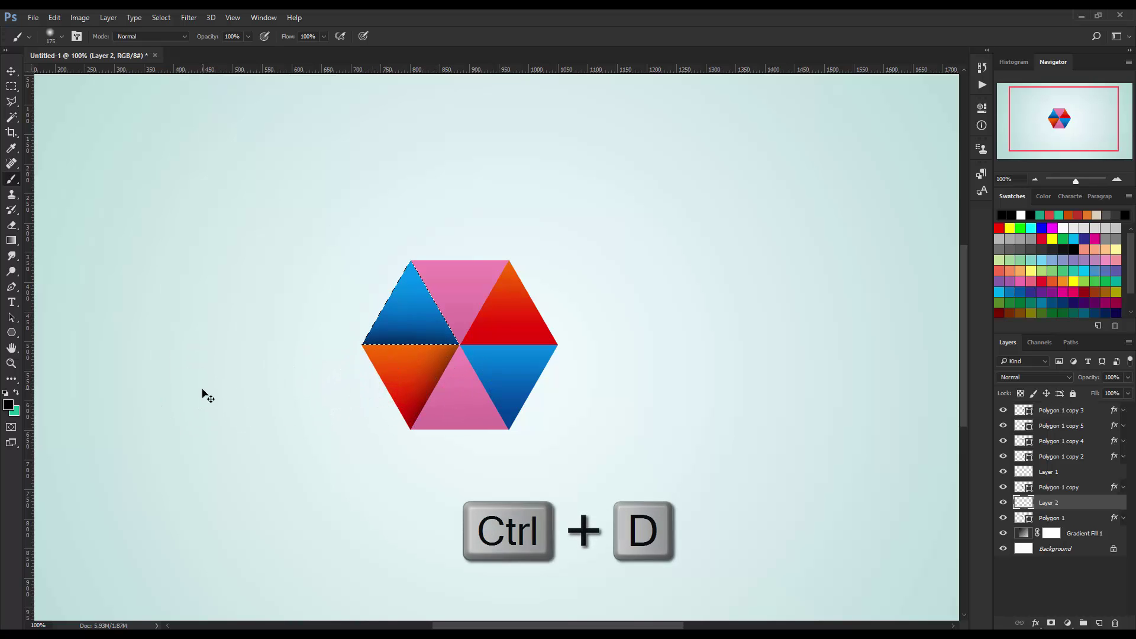
{"action": "left_click", "coordinate": [11, 71]}
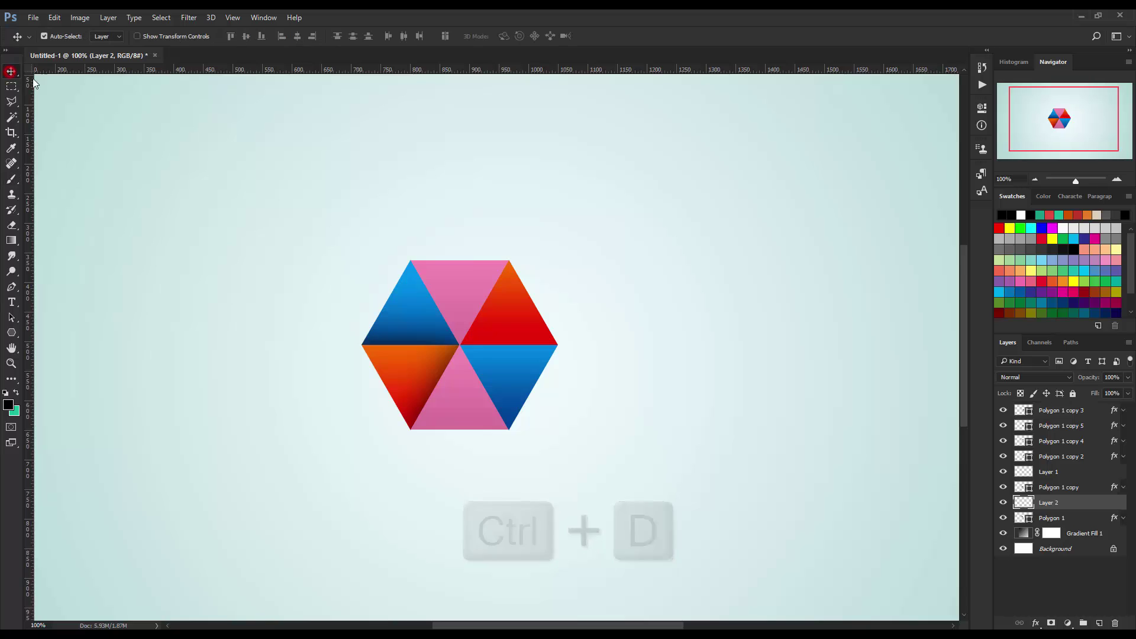
- On a new layer, shade the top pink triangle's left edge with two soft black strokes
{"action": "left_click", "coordinate": [462, 291]}
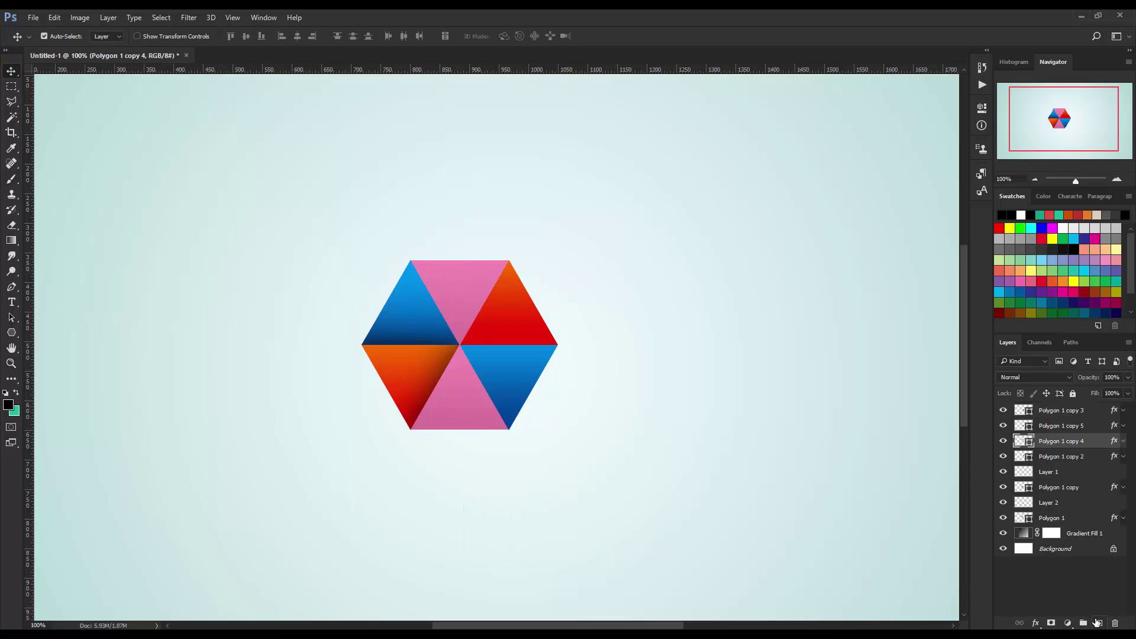
{"action": "left_click", "coordinate": [1097, 622]}
{"action": "left_click", "coordinate": [1023, 456], "text": "ctrl"}
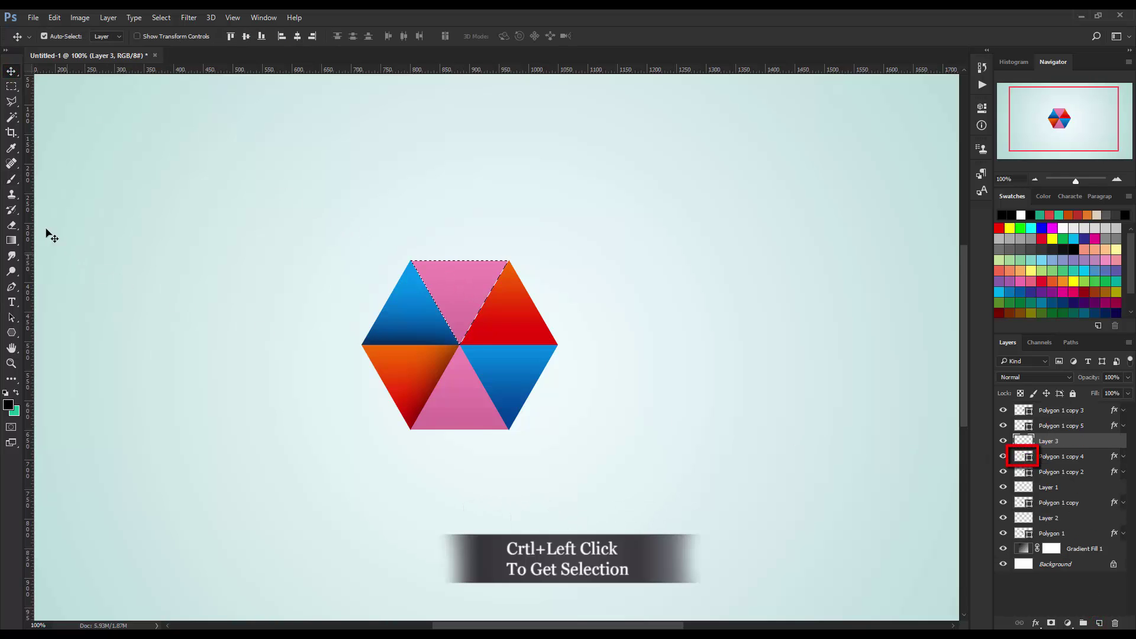
{"action": "key", "text": "b"}
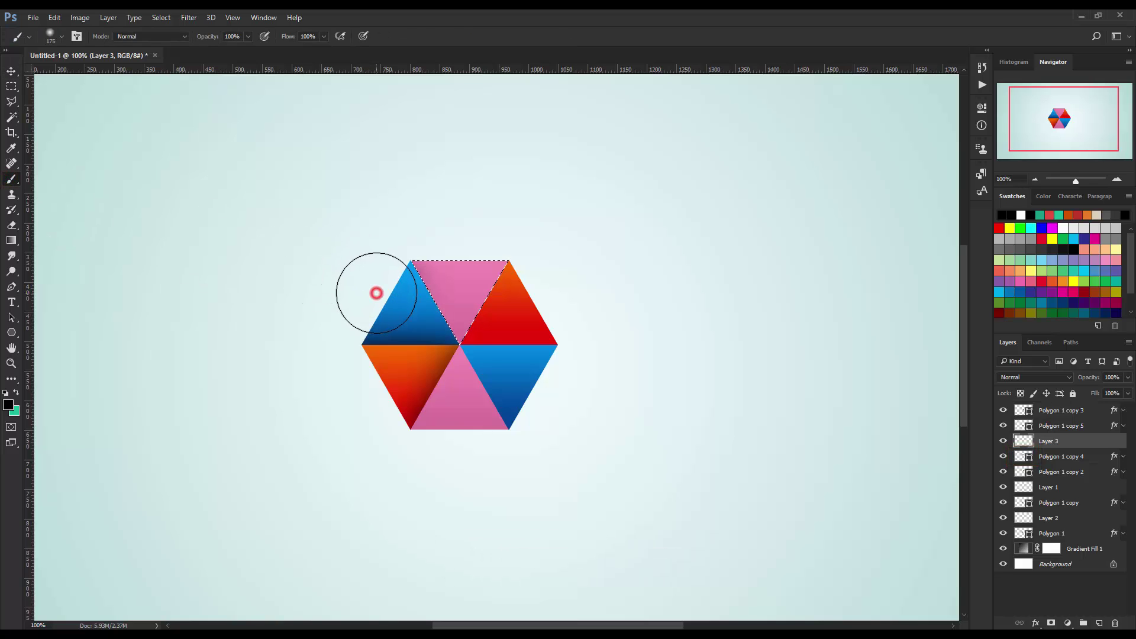
{"action": "left_click_drag", "start_coordinate": [377, 293], "coordinate": [418, 369]}
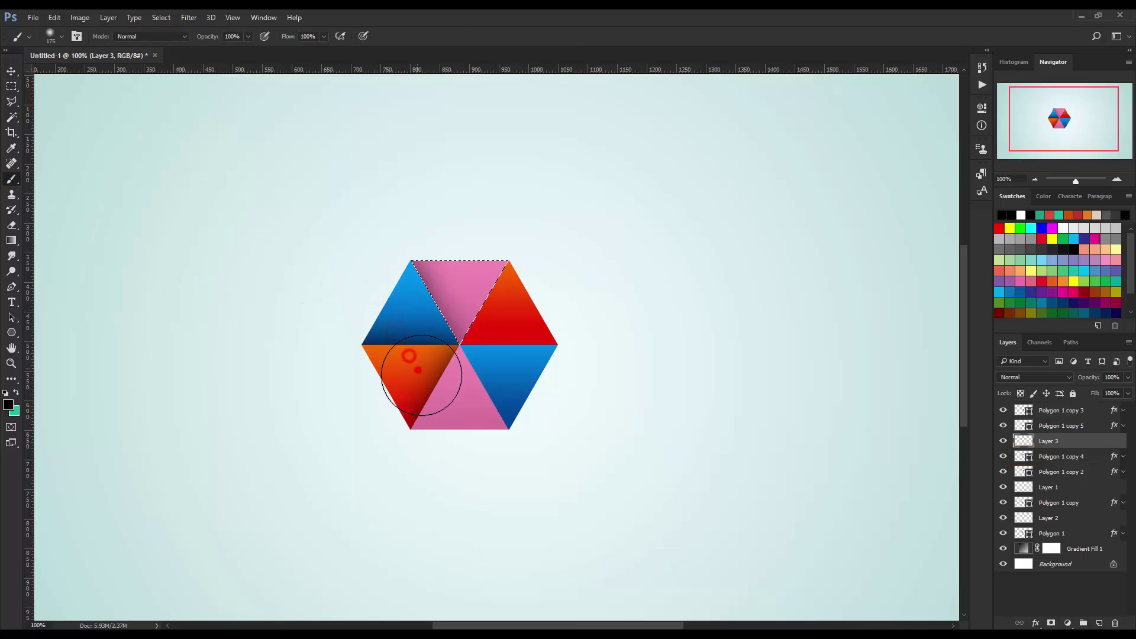
{"action": "mouse_move", "coordinate": [419, 369]}
{"action": "left_mouse_down"}
{"action": "mouse_move", "coordinate": [369, 305]}
{"action": "mouse_move", "coordinate": [375, 348]}
{"action": "left_mouse_up"}
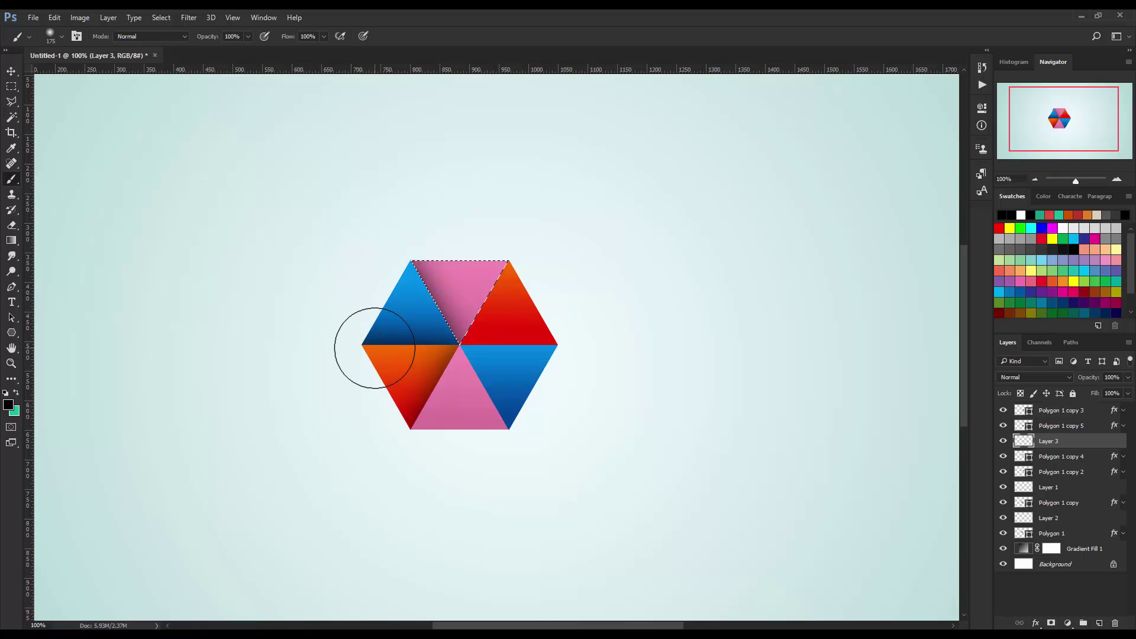
{"action": "key", "text": "ctrl+d"}
{"action": "left_click", "coordinate": [11, 71]}
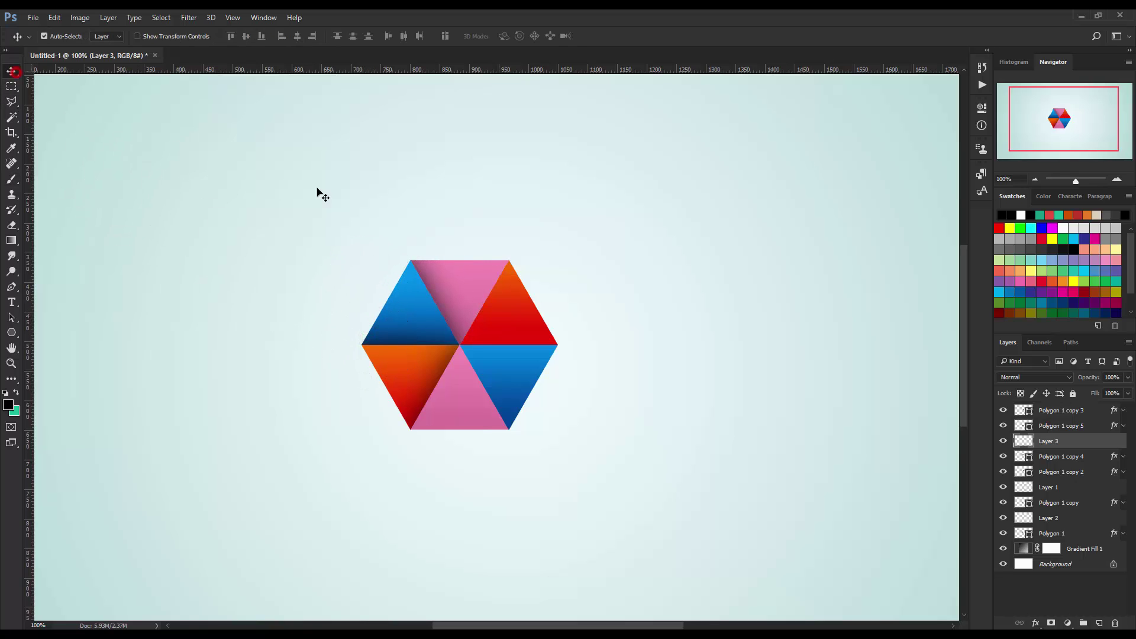
- On a new layer, shade the upper-right red triangle's left edge with soft black
{"action": "left_click", "coordinate": [517, 322]}
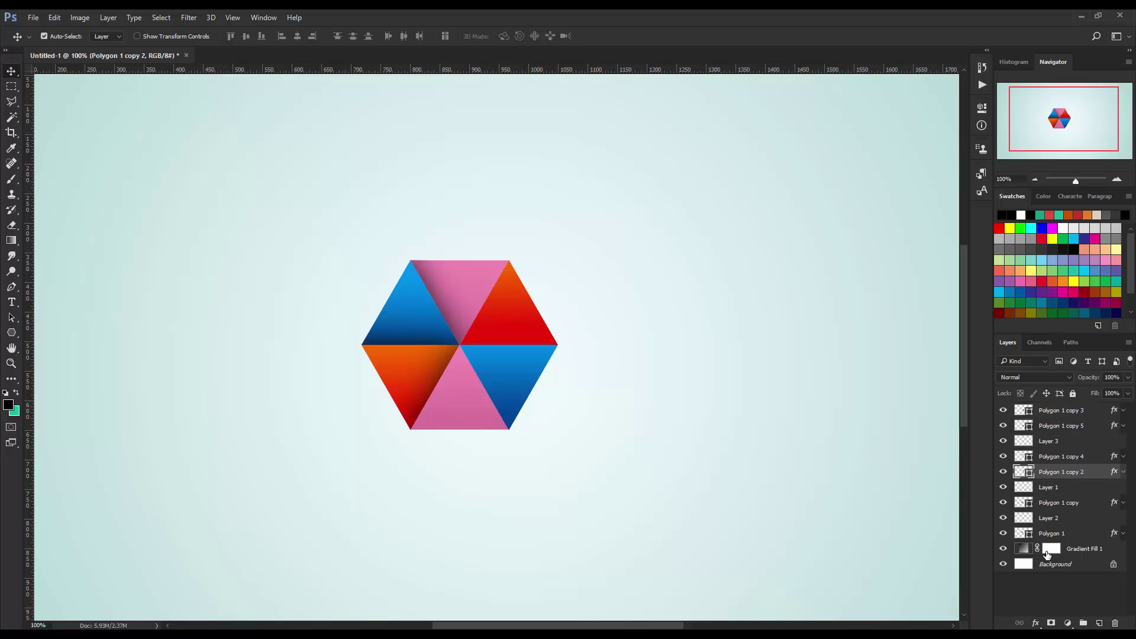
{"action": "left_click", "coordinate": [1101, 624]}
{"action": "left_click", "coordinate": [1029, 489], "text": "ctrl"}
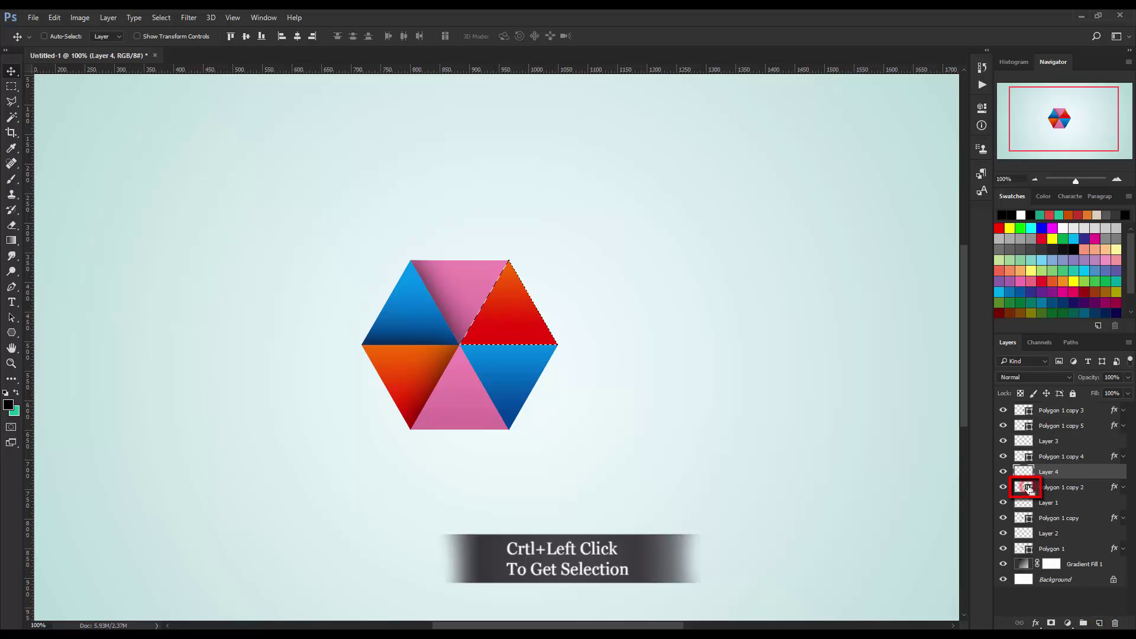
{"action": "key", "text": "b"}
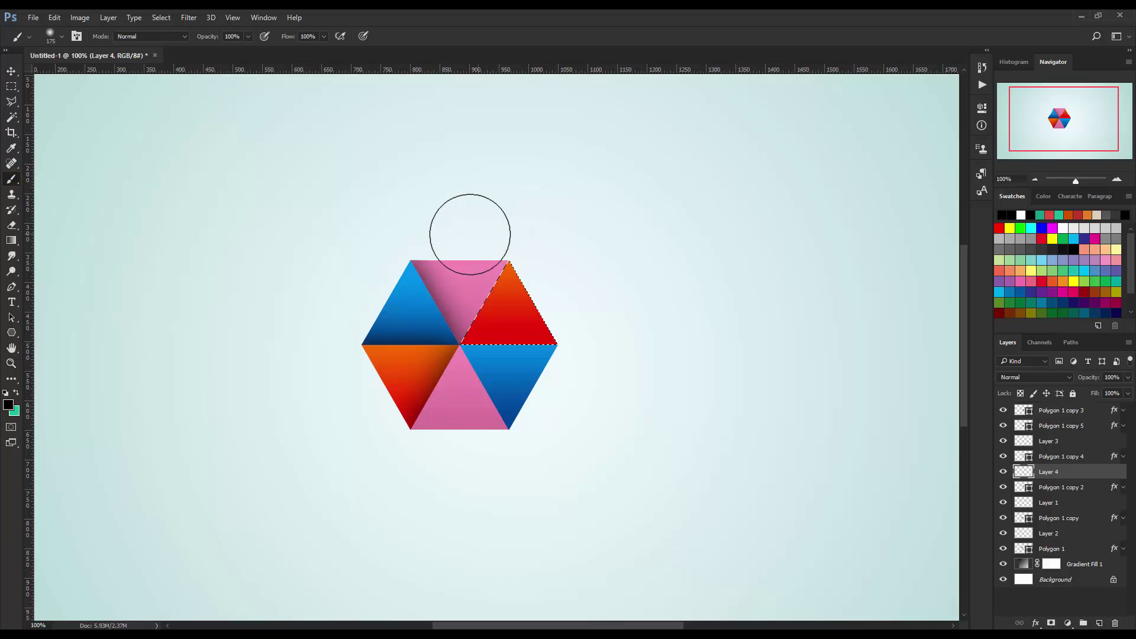
{"action": "mouse_move", "coordinate": [468, 235]}
{"action": "left_mouse_down"}
{"action": "mouse_move", "coordinate": [439, 276]}
{"action": "mouse_move", "coordinate": [461, 243]}
{"action": "left_mouse_up"}
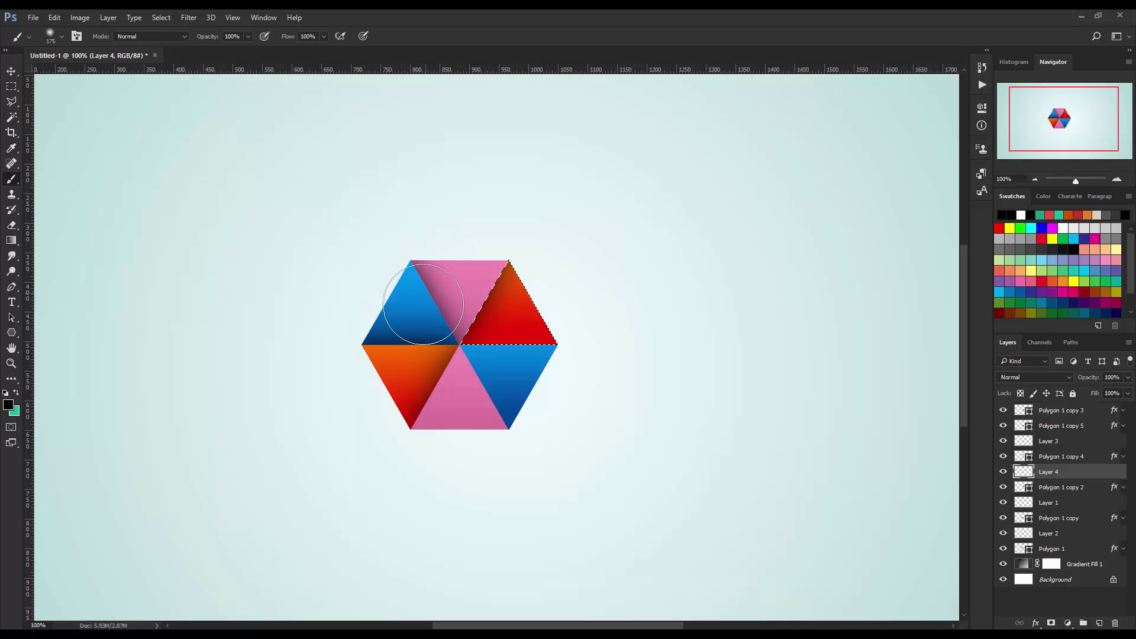
{"action": "key", "text": "ctrl+d"}
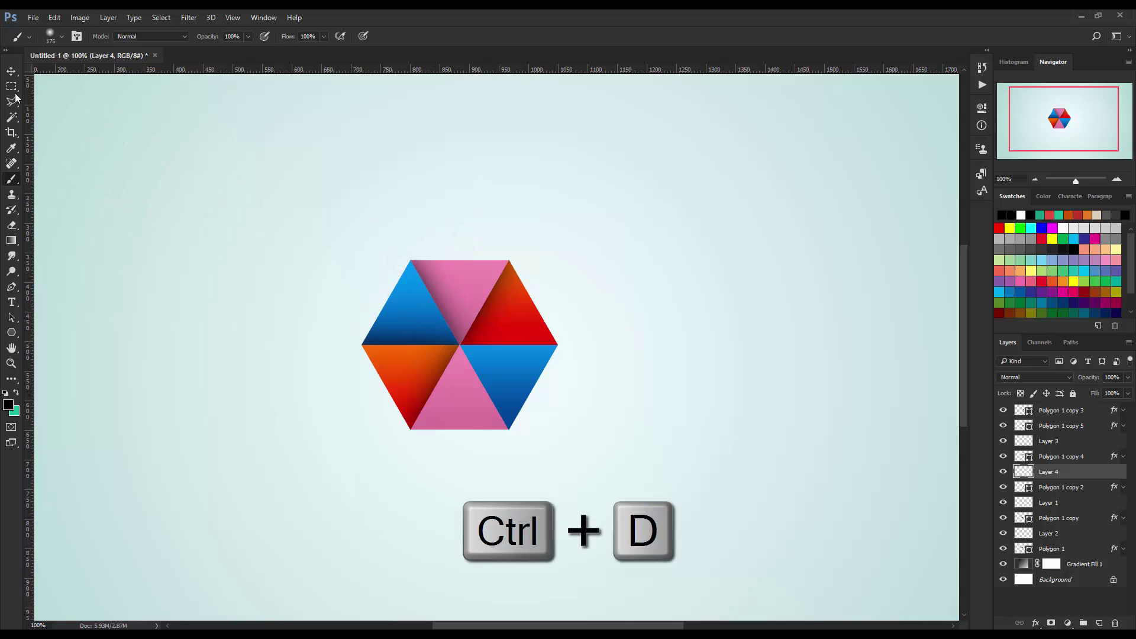
{"action": "left_click", "coordinate": [11, 71]}
- On a new layer, shade the top edge of the lower-right blue triangle
{"action": "left_click", "coordinate": [516, 380]}
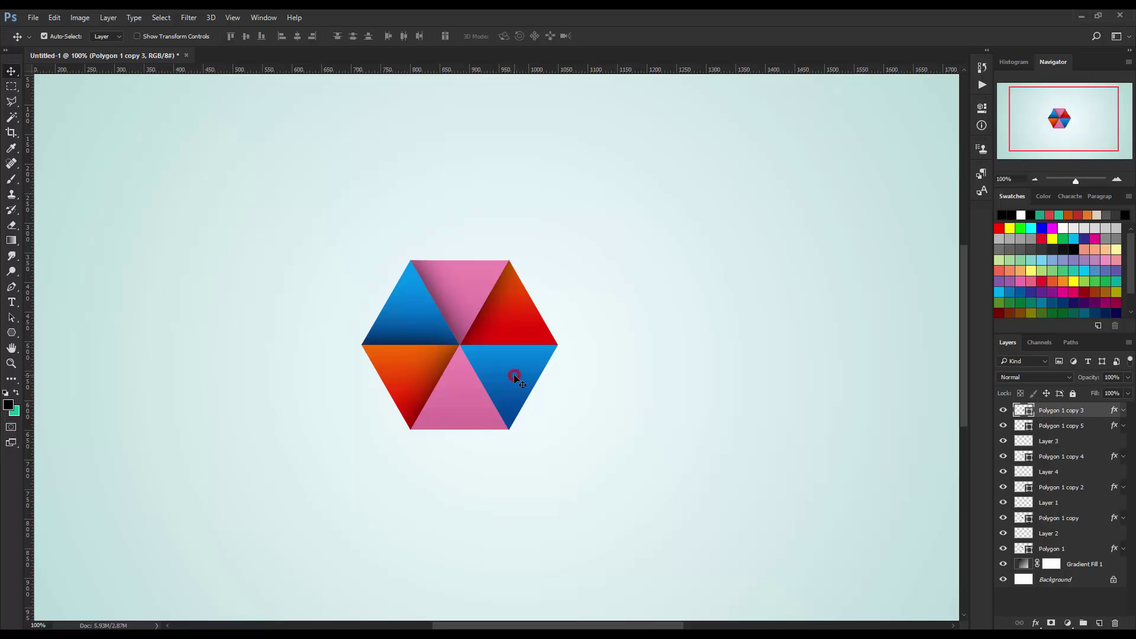
{"action": "left_click", "coordinate": [1098, 623]}
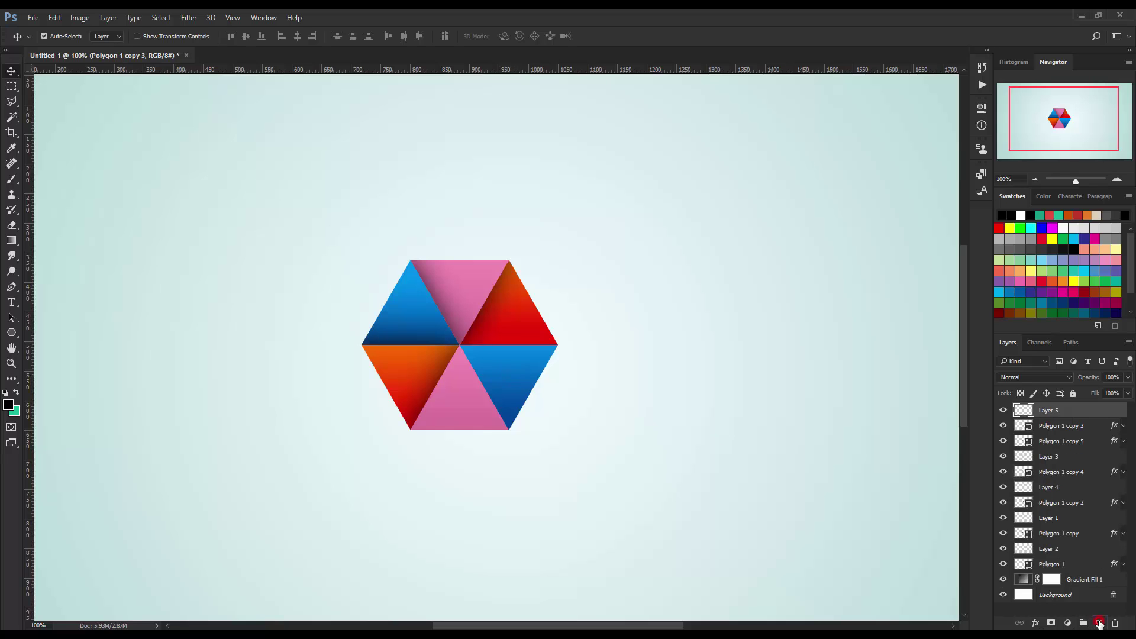
{"action": "left_click", "coordinate": [1024, 425], "text": "ctrl"}
{"action": "left_click", "coordinate": [10, 180]}
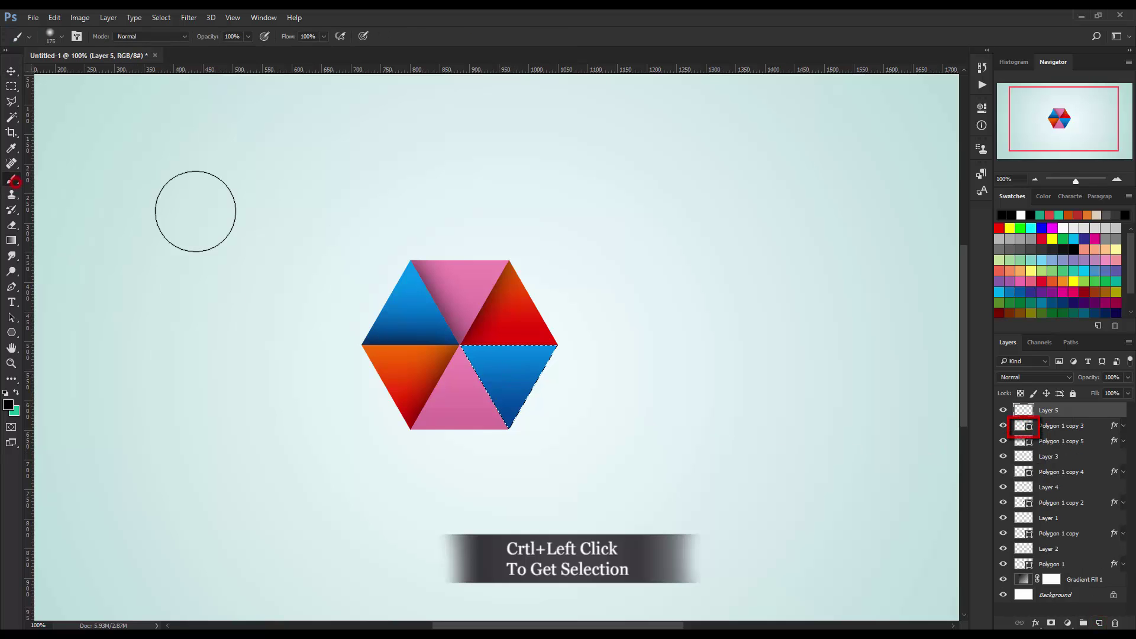
{"action": "left_click", "coordinate": [466, 302]}
{"action": "mouse_move", "coordinate": [466, 302]}
{"action": "left_mouse_down"}
{"action": "mouse_move", "coordinate": [557, 302]}
{"action": "mouse_move", "coordinate": [419, 290]}
{"action": "left_mouse_up"}
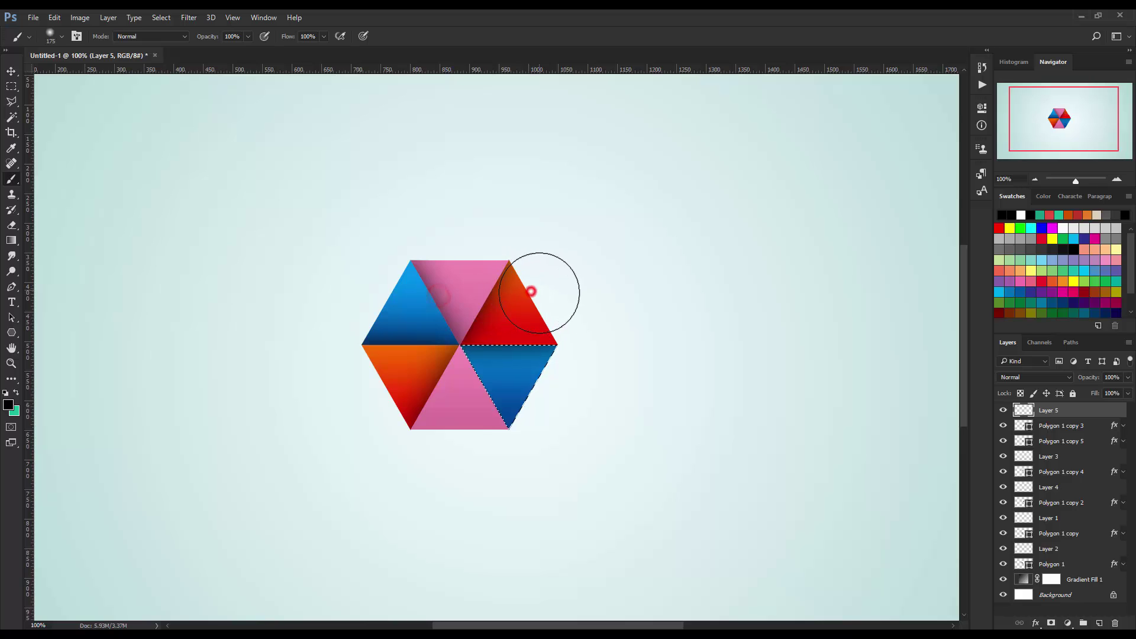
{"action": "key", "text": "ctrl+d"}
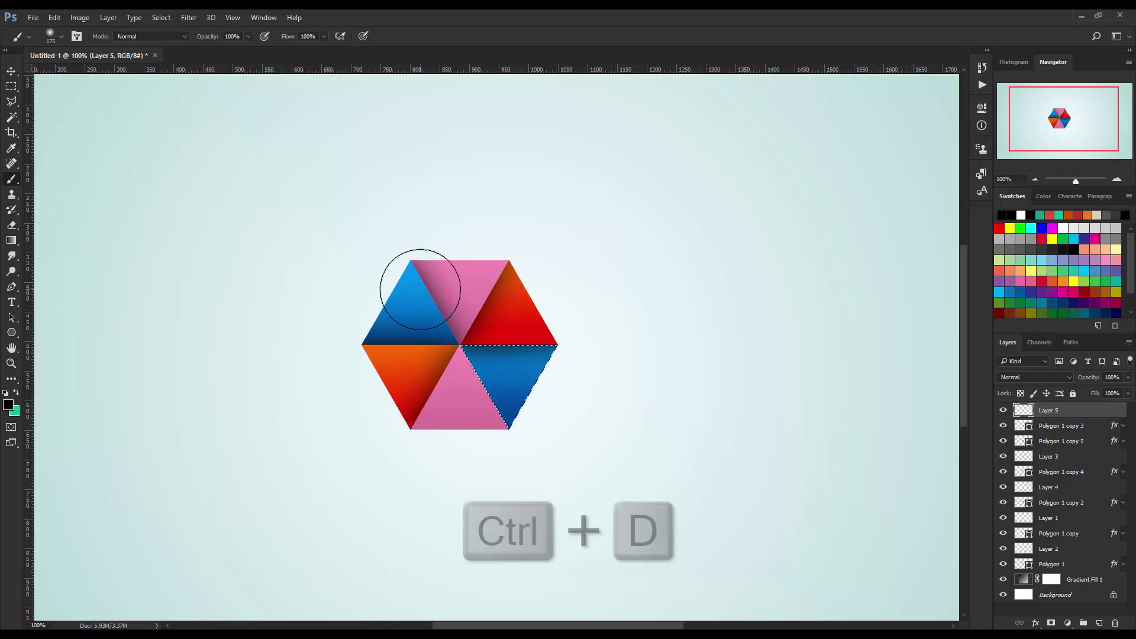
{"action": "left_click", "coordinate": [11, 71]}
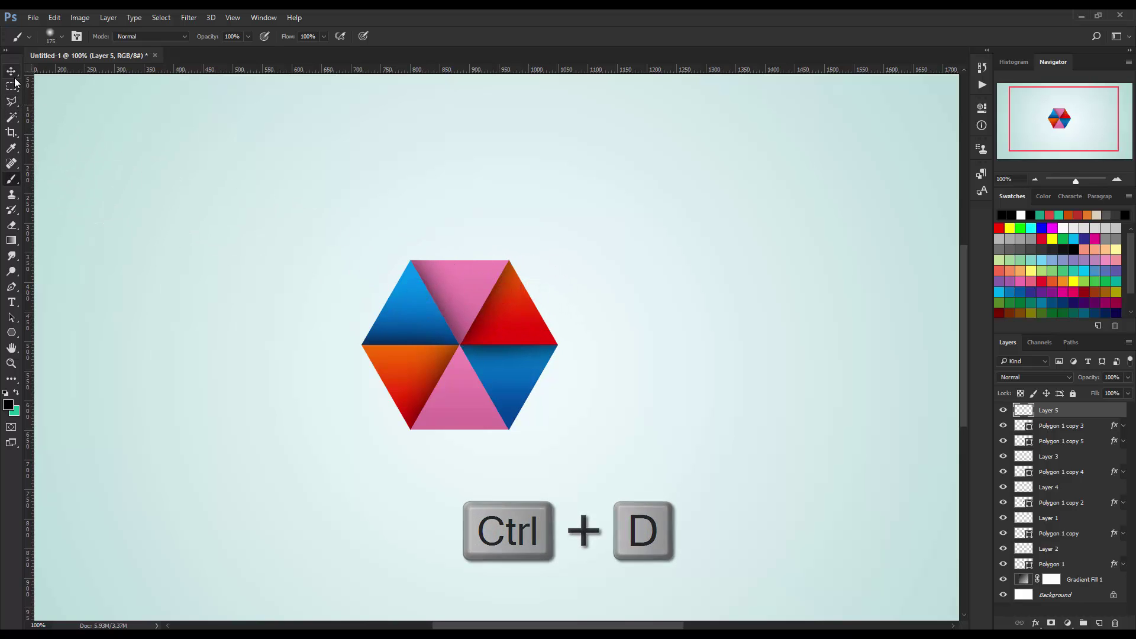
- On a new layer above the bottom pink triangle, brush shading inside it and deselect
{"action": "left_click", "coordinate": [505, 401]}
{"action": "left_click", "coordinate": [468, 399]}
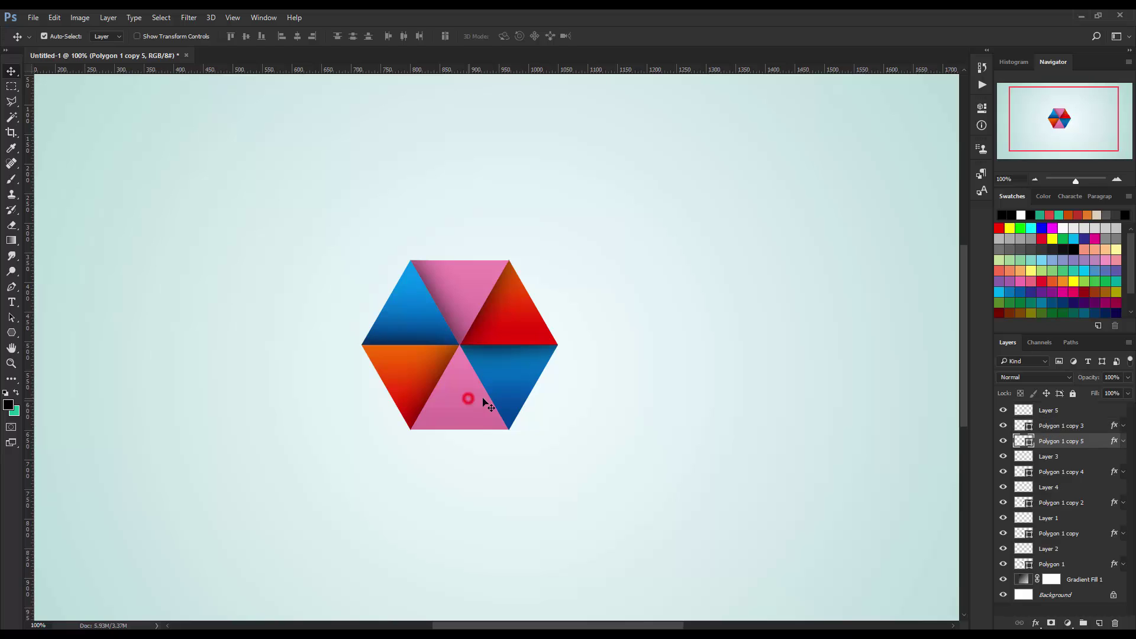
{"action": "left_click", "coordinate": [1099, 624]}
{"action": "left_click", "coordinate": [1023, 456], "text": "ctrl"}
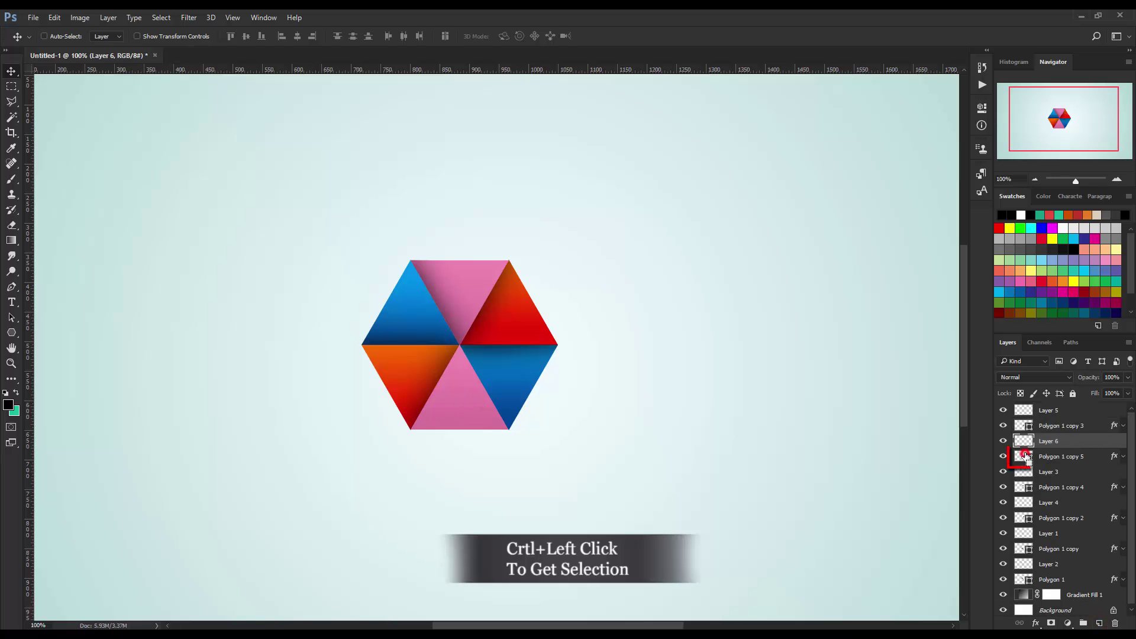
{"action": "left_click", "coordinate": [12, 179]}
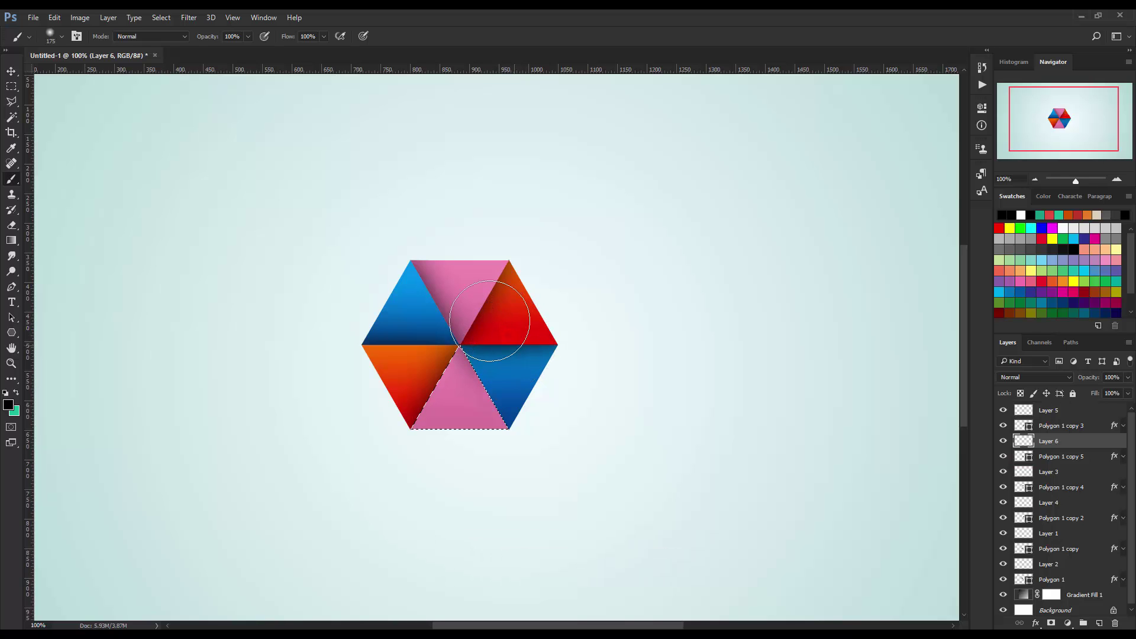
{"action": "left_click", "coordinate": [529, 365]}
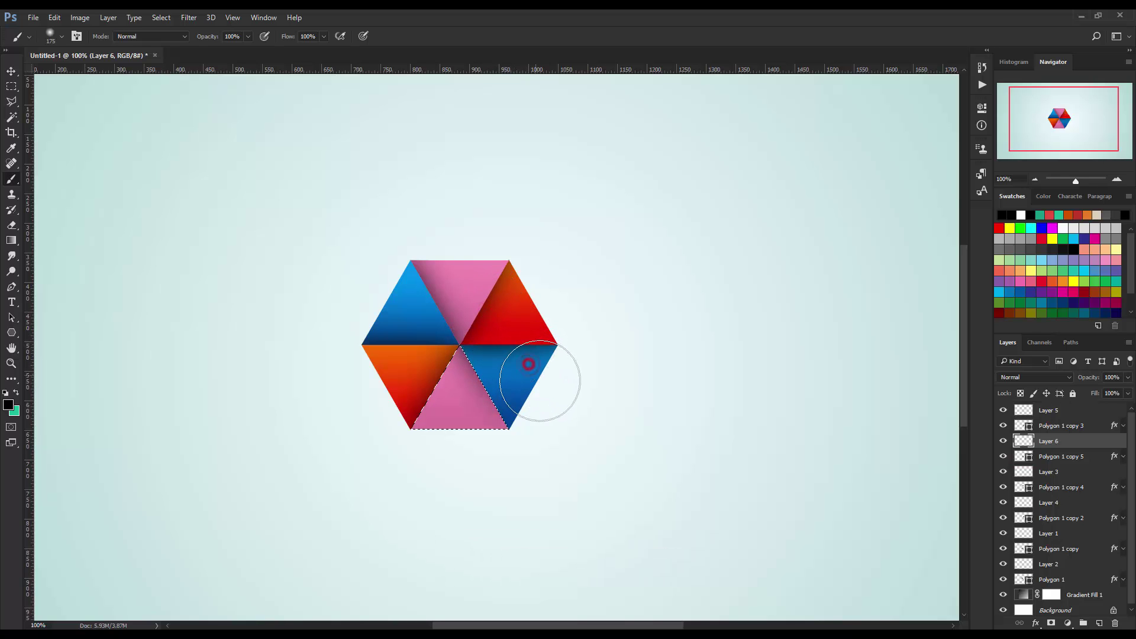
{"action": "left_click", "coordinate": [561, 414]}
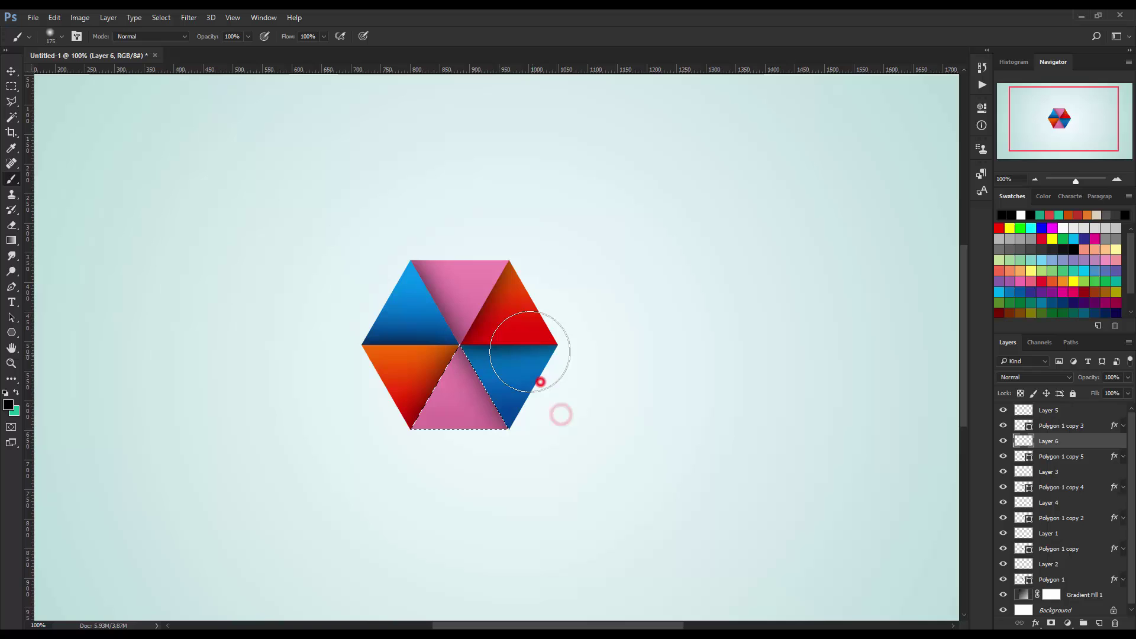
{"action": "left_click", "coordinate": [529, 348]}
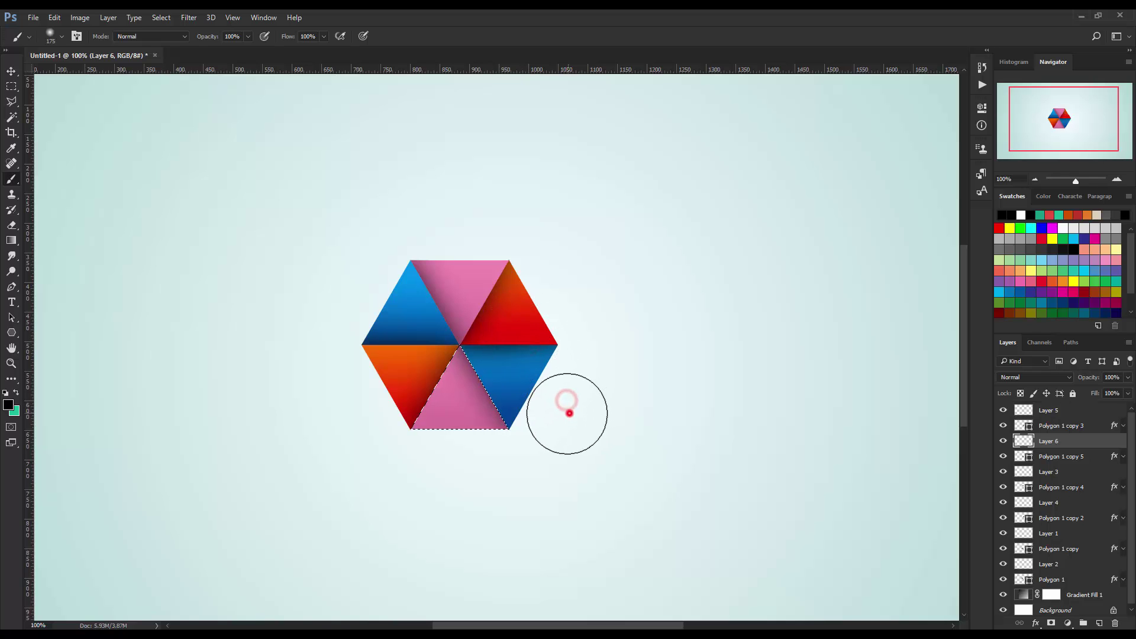
{"action": "key", "text": "ctrl+d"}
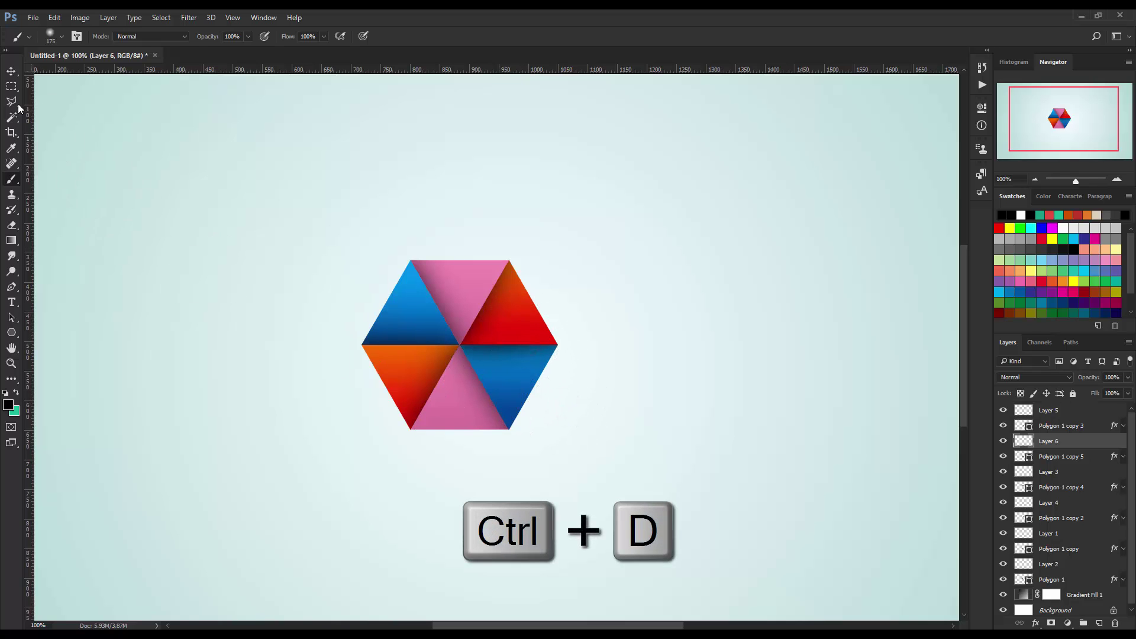
{"action": "left_click", "coordinate": [12, 72]}
- Group all layers from Layer 5 down to Polygon 1 into Group 1
{"action": "key", "text": "ctrl+minus"}
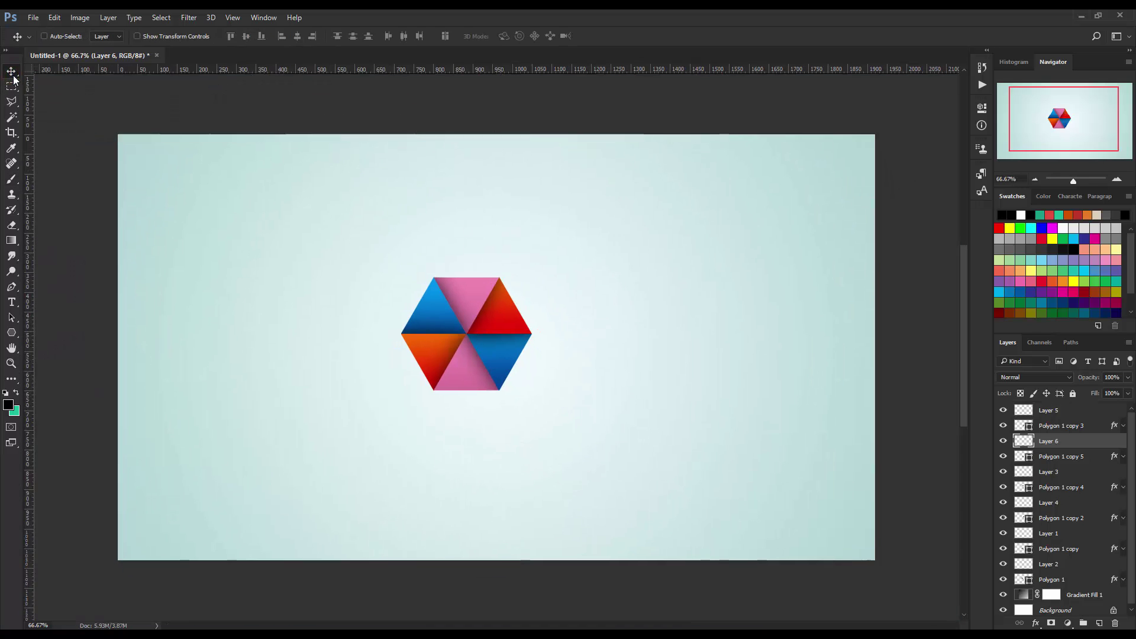
{"action": "left_click", "coordinate": [1102, 409]}
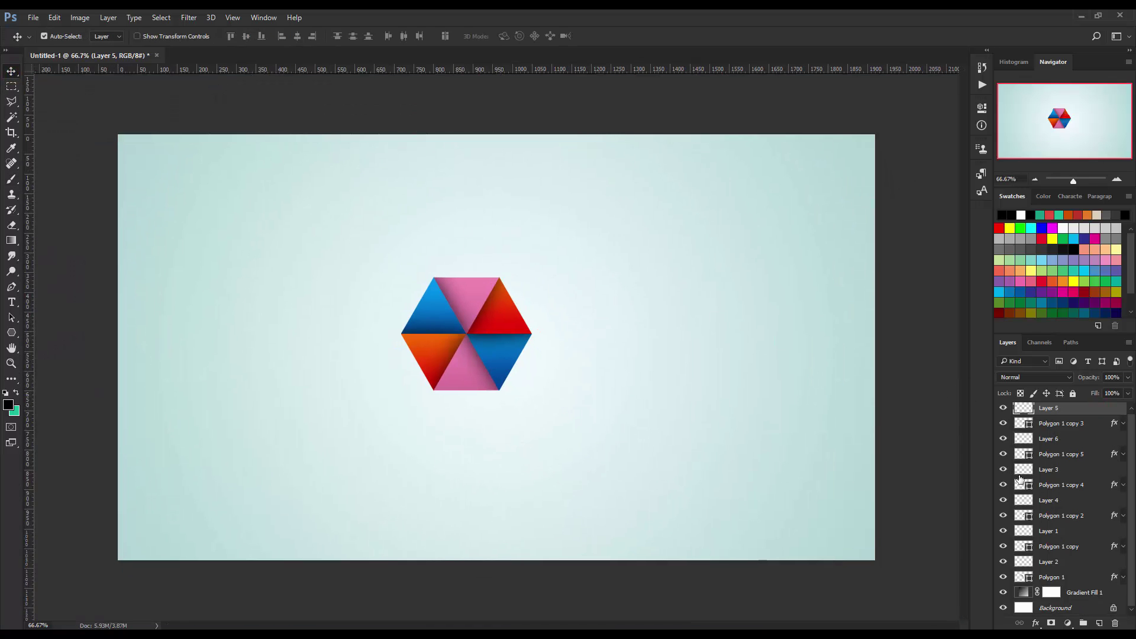
{"action": "left_click", "coordinate": [1069, 574], "text": "shift"}
{"action": "key", "text": "ctrl+g"}
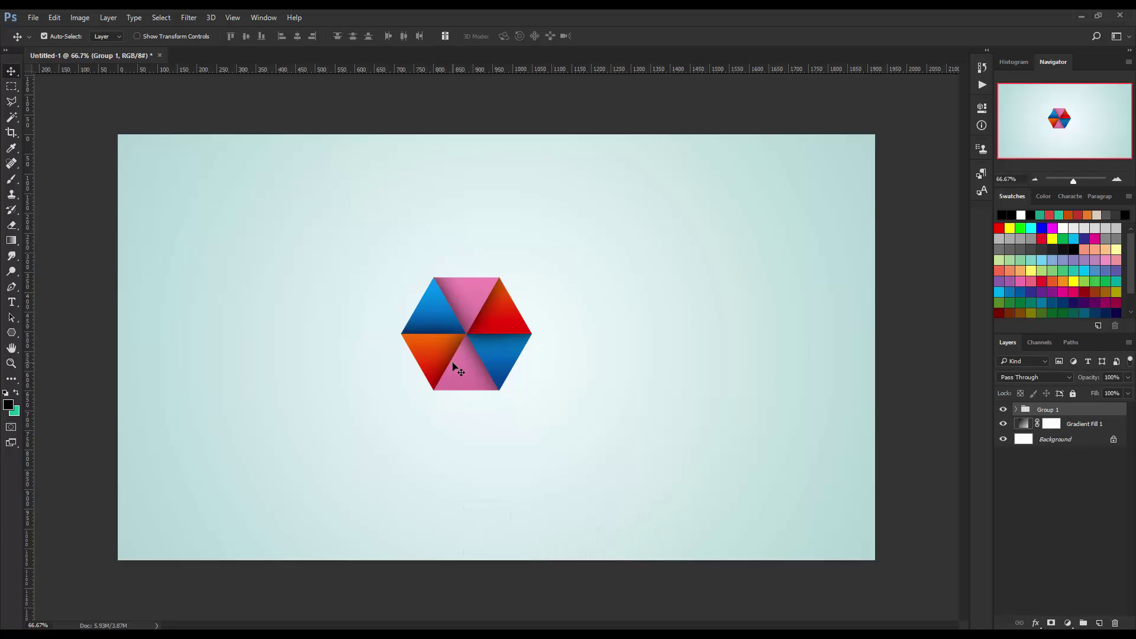
- Centre Group 1 vertically and horizontally on the canvas using a full-canvas selection
{"action": "left_click", "coordinate": [161, 17]}
{"action": "left_click", "coordinate": [168, 28]}
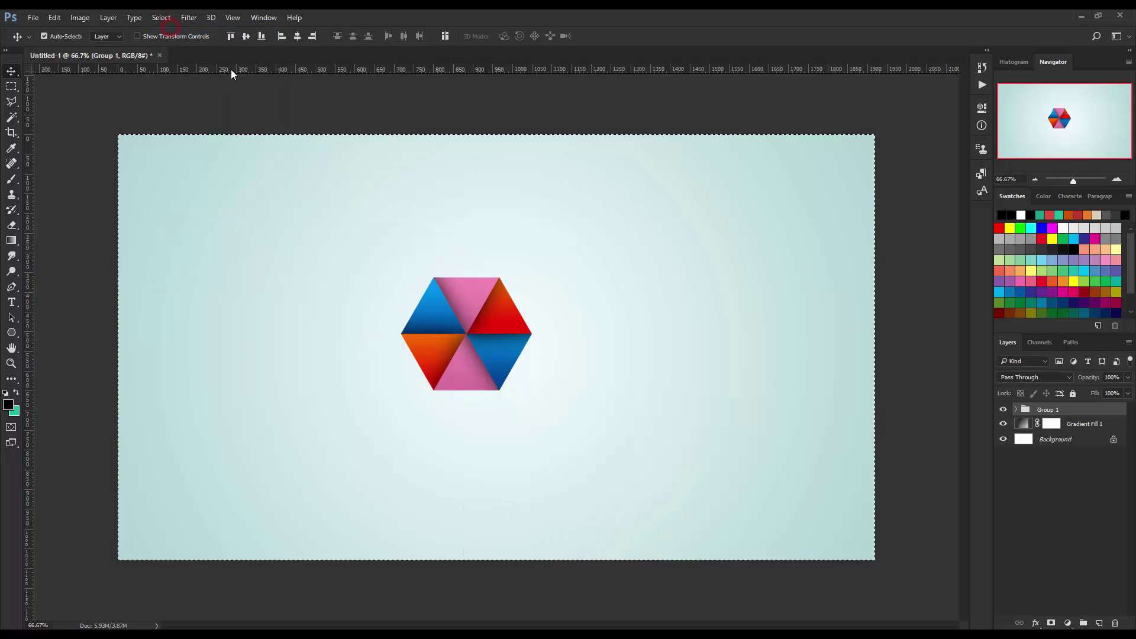
{"action": "left_click", "coordinate": [246, 36]}
{"action": "left_click", "coordinate": [297, 36]}
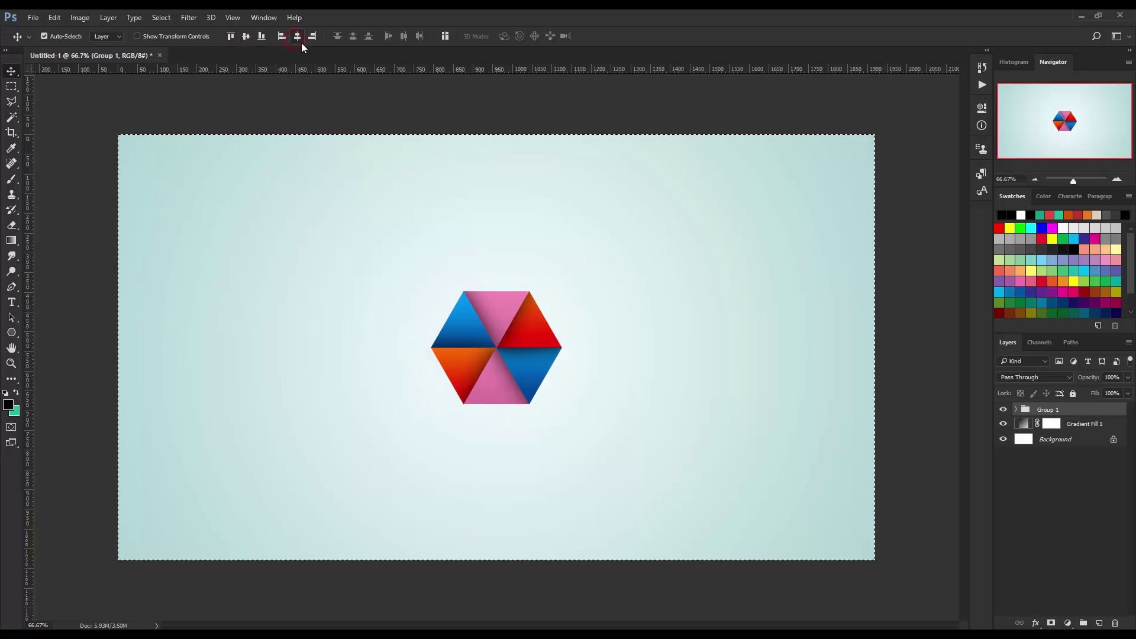
{"action": "left_click", "coordinate": [161, 17]}
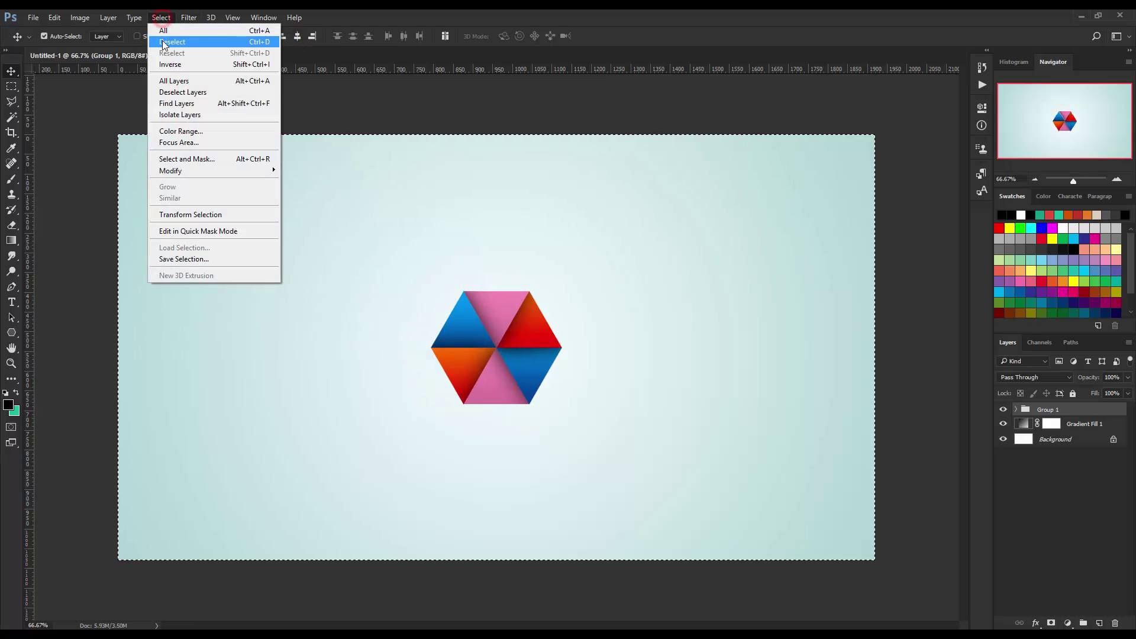
{"action": "left_click", "coordinate": [164, 43]}
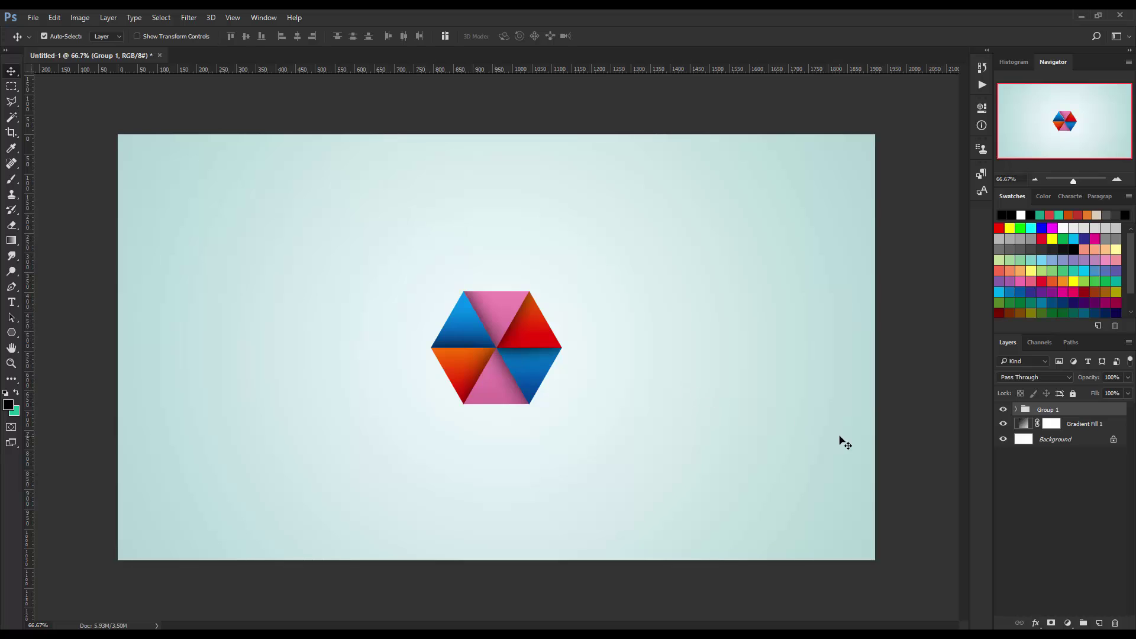
- Duplicate Group 1 and name the copy 'design'
{"action": "left_click_drag", "start_coordinate": [1086, 452], "coordinate": [1099, 623]}
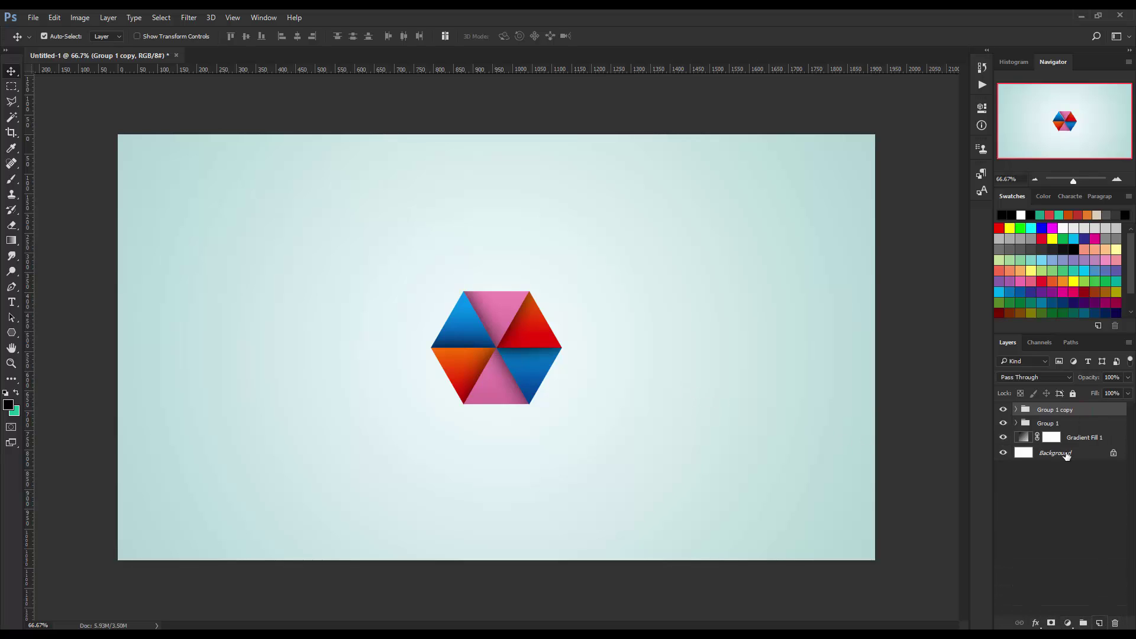
{"action": "double_click", "coordinate": [1042, 411]}
{"action": "type", "text": "des"}
{"action": "type", "text": "ign"}
{"action": "key", "text": "Return"}
- Flip Group 1 vertically
{"action": "left_click", "coordinate": [1048, 423]}
{"action": "left_click", "coordinate": [55, 18]}
{"action": "mouse_move", "coordinate": [72, 271]}
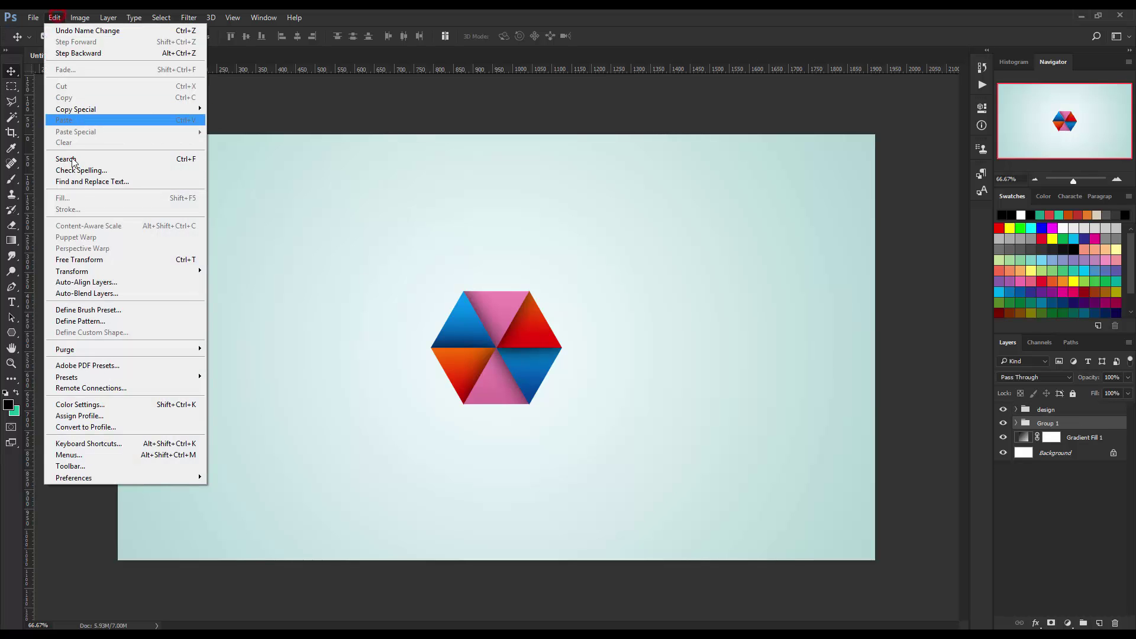
{"action": "left_click", "coordinate": [102, 270]}
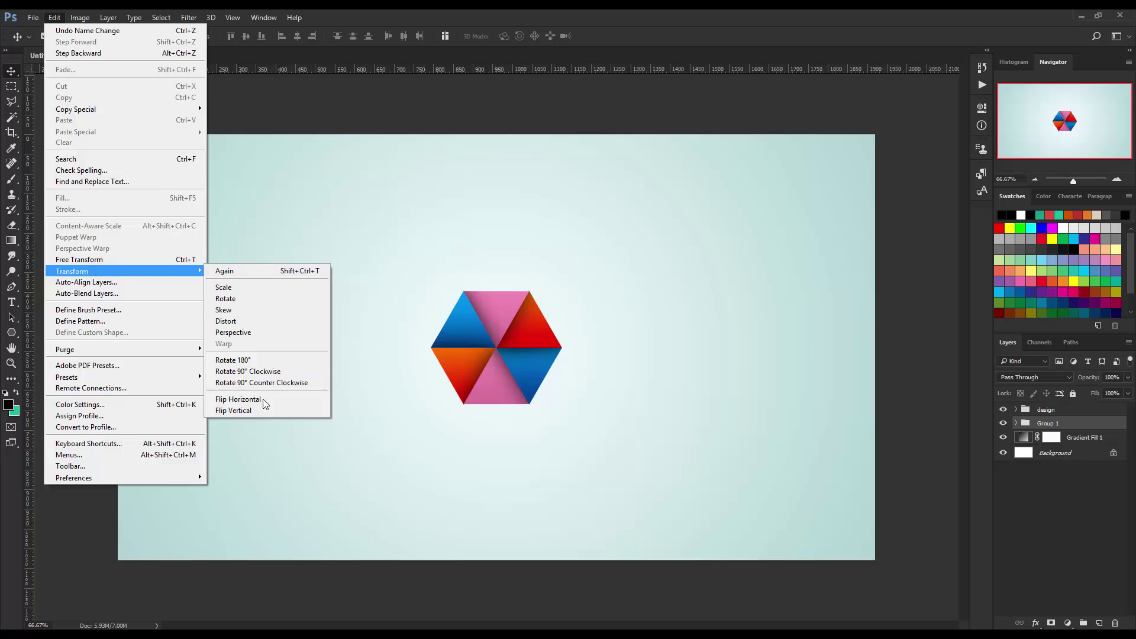
{"action": "left_click", "coordinate": [261, 410]}
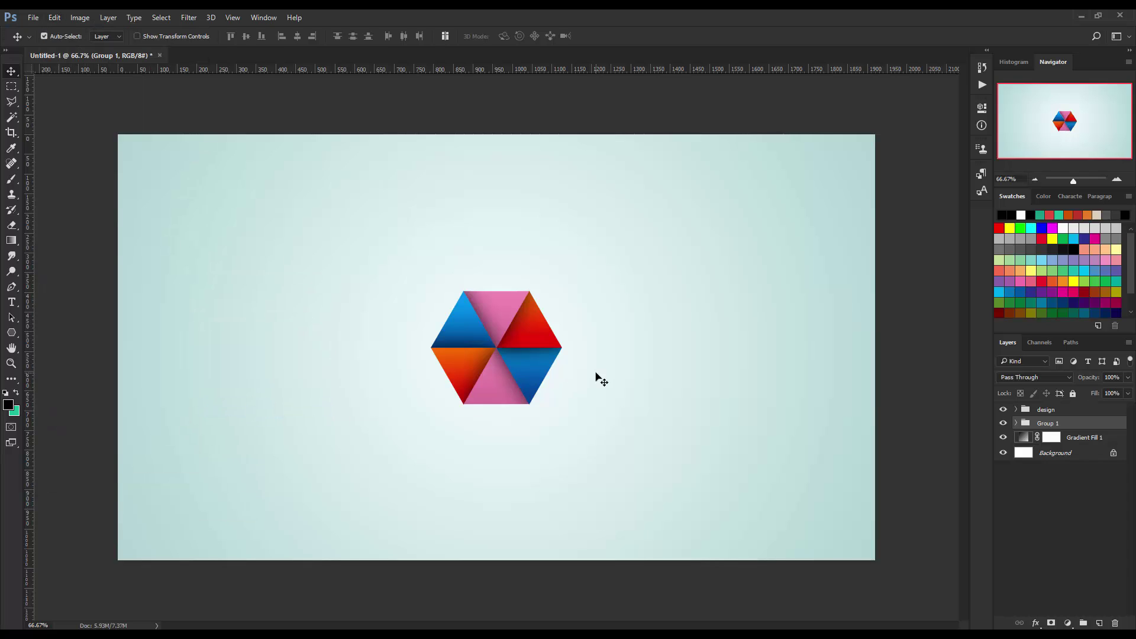
- Nudge the flipped hexagon down until it sits directly beneath the original
{"action": "key", "text": "Down"}
{"action": "key", "text": "Down"}
{"action": "key", "text": "Down"}
{"action": "key", "text": "Down"}
{"action": "key", "text": "Down"}
{"action": "key", "text": "Down"}
{"action": "key", "text": "Down"}
{"action": "key", "text": "Down"}
{"action": "key", "text": "Down"}
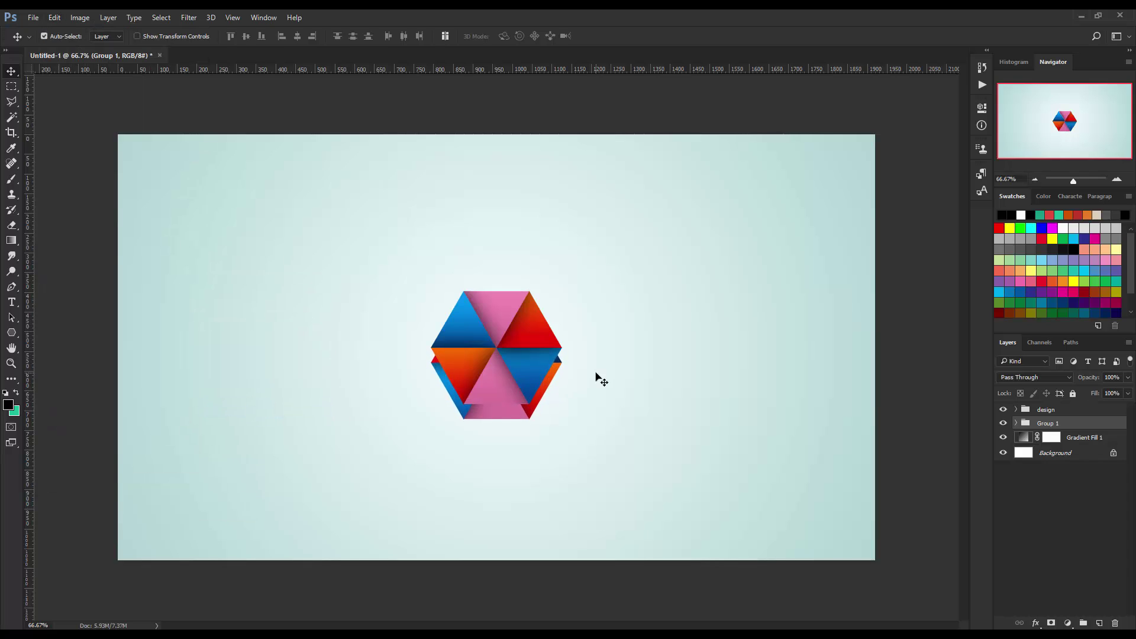
{"action": "key", "text": "Down"}
{"action": "key", "text": "Down"}
{"action": "key", "text": "Down"}
{"action": "key", "text": "Down"}
{"action": "key", "text": "Down"}
{"action": "key", "text": "Down"}
{"action": "key", "text": "Down"}
{"action": "key", "text": "Down"}
{"action": "key", "text": "Down"}
{"action": "key", "text": "Down"}
{"action": "key", "text": "Down"}
{"action": "key", "text": "Down"}
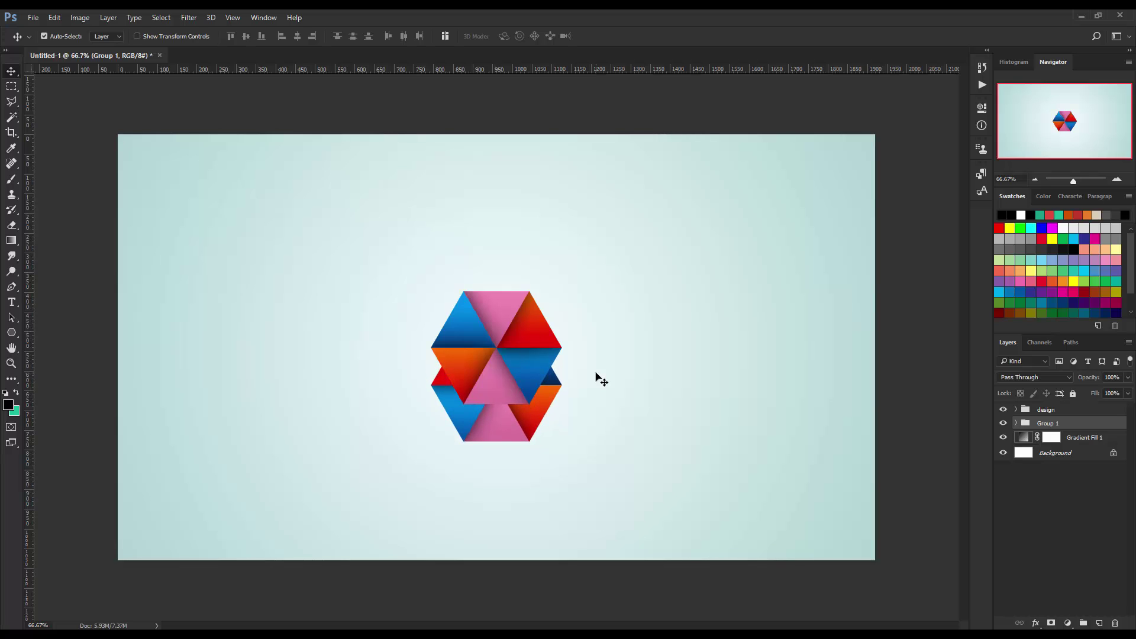
{"action": "key", "text": "Down"}
{"action": "key", "text": "Down"}
{"action": "key", "text": "Down"}
{"action": "key", "text": "Down"}
{"action": "key", "text": "Down"}
{"action": "key", "text": "Down"}
{"action": "key", "text": "Down"}
{"action": "key", "text": "Down"}
{"action": "key", "text": "Down"}
{"action": "key", "text": "Down"}
{"action": "key", "text": "Down"}
{"action": "key", "text": "Down"}
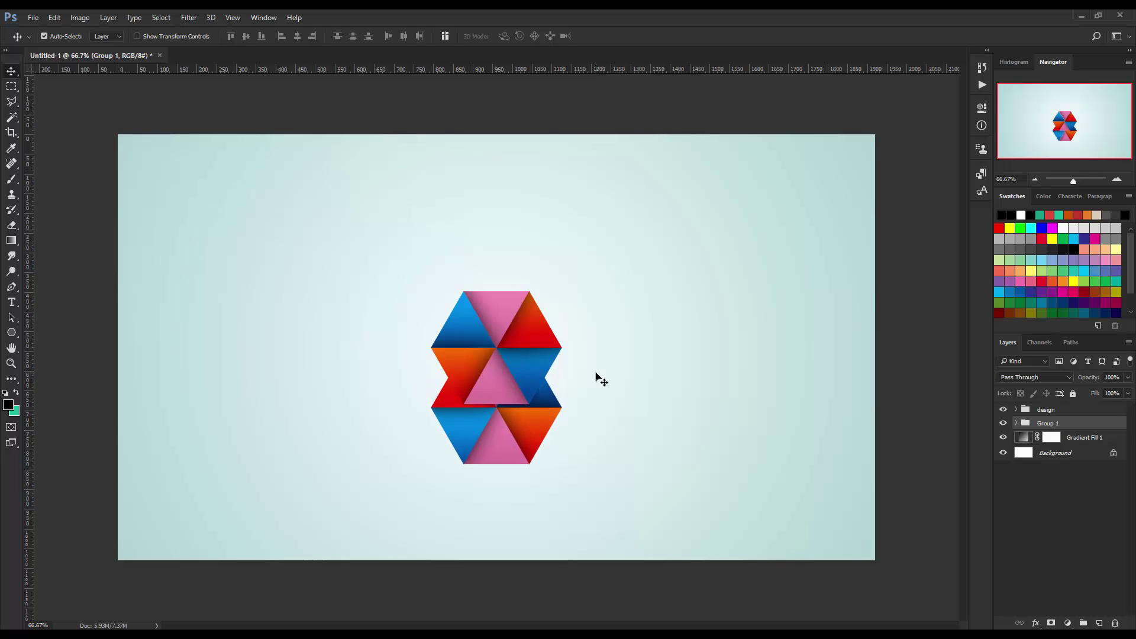
{"action": "key", "text": "Down"}
{"action": "key", "text": "Down"}
{"action": "key", "text": "Down"}
{"action": "key", "text": "Down"}
{"action": "key", "text": "Down"}
{"action": "key", "text": "Down"}
{"action": "key", "text": "Down"}
{"action": "key", "text": "Down"}
{"action": "key", "text": "Down"}
{"action": "key", "text": "Down"}
{"action": "key", "text": "Down"}
{"action": "key", "text": "Down"}
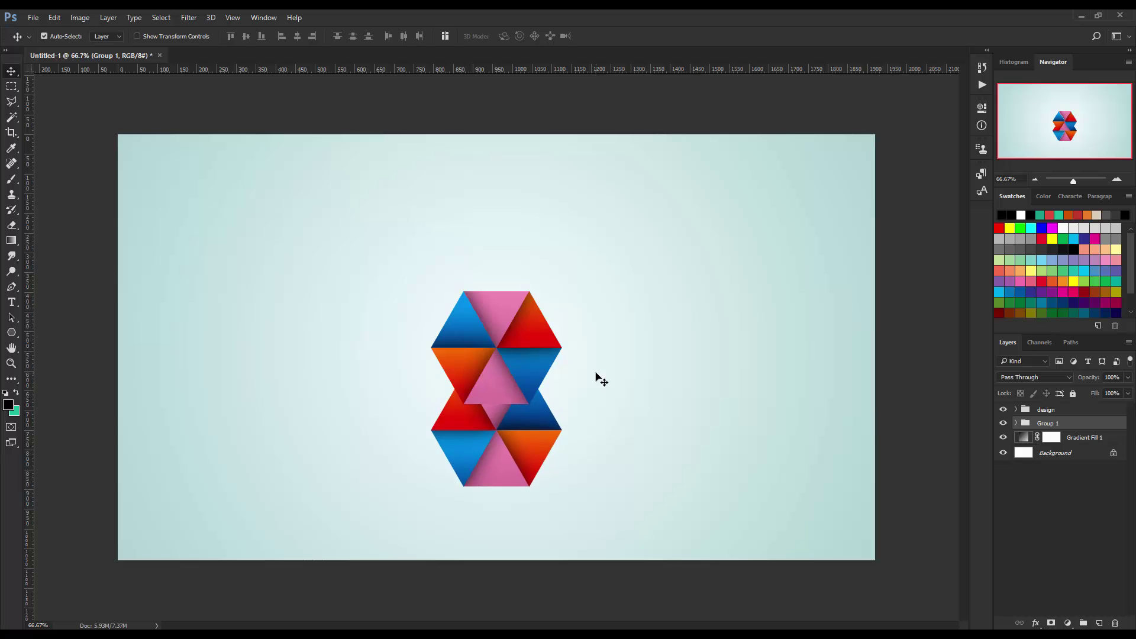
{"action": "key", "text": "Down"}
{"action": "key", "text": "Down"}
{"action": "key", "text": "Down"}
{"action": "key", "text": "Down"}
{"action": "key", "text": "Down"}
{"action": "key", "text": "Down"}
{"action": "key", "text": "Down"}
{"action": "key", "text": "Down"}
{"action": "key", "text": "Down"}
{"action": "key", "text": "Down"}
{"action": "key", "text": "Down"}
{"action": "key", "text": "Down"}
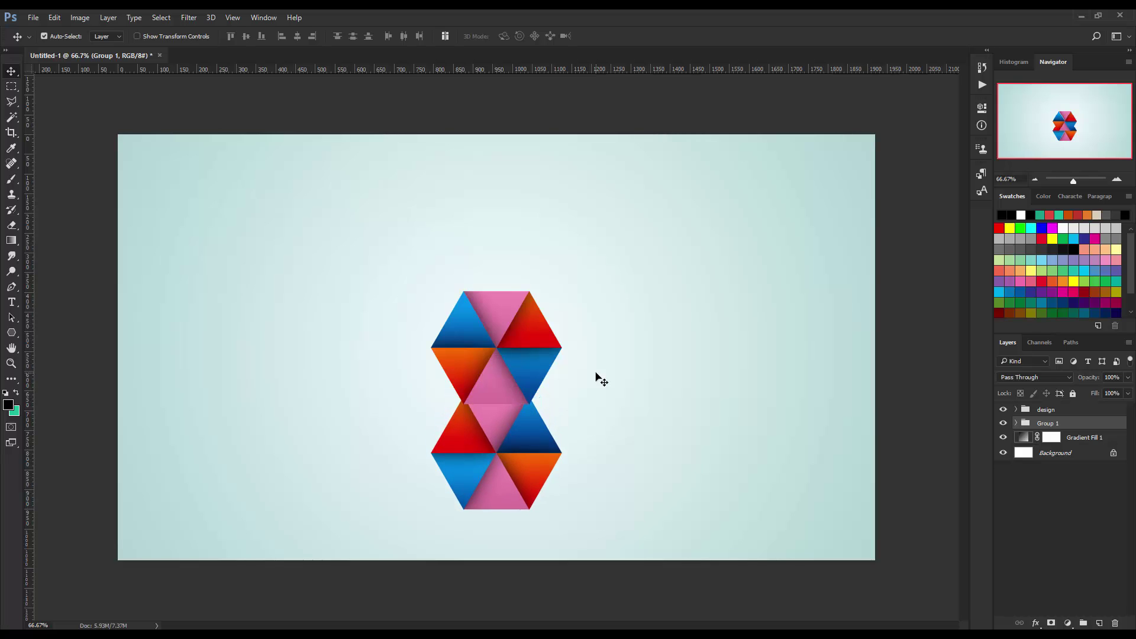
{"action": "key", "text": "Down"}
{"action": "key", "text": "Down"}
{"action": "key", "text": "Down"}
{"action": "key", "text": "Down"}
{"action": "key", "text": "Down"}
{"action": "key", "text": "Down"}
{"action": "key", "text": "ctrl+plus"}
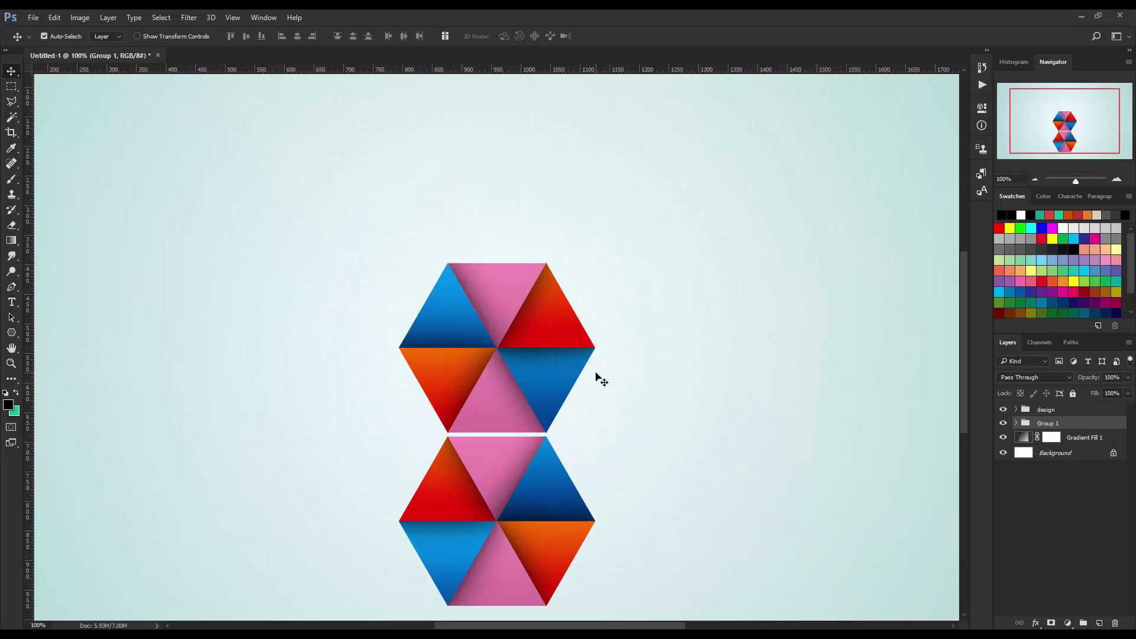
{"action": "key", "text": "Down"}
{"action": "key", "text": "Down"}
{"action": "key", "text": "Up"}
{"action": "key", "text": "Up"}
{"action": "key", "text": "Up"}
{"action": "key", "text": "Up"}
{"action": "key", "text": "Up"}
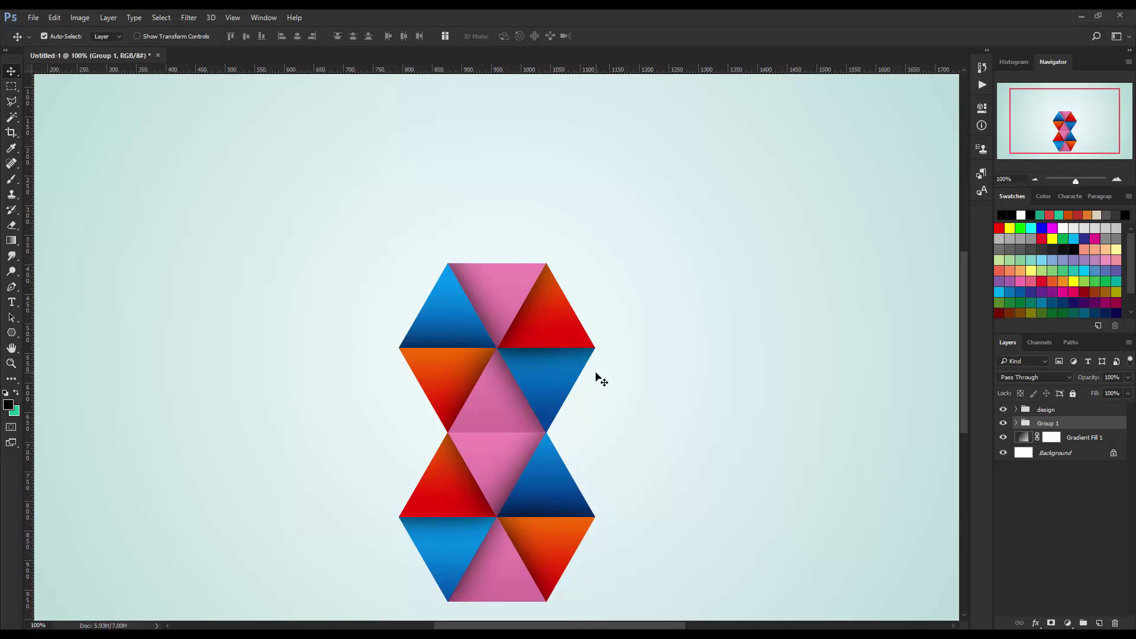
{"action": "key", "text": "ctrl"}
{"action": "key", "text": "ctrl+minus"}
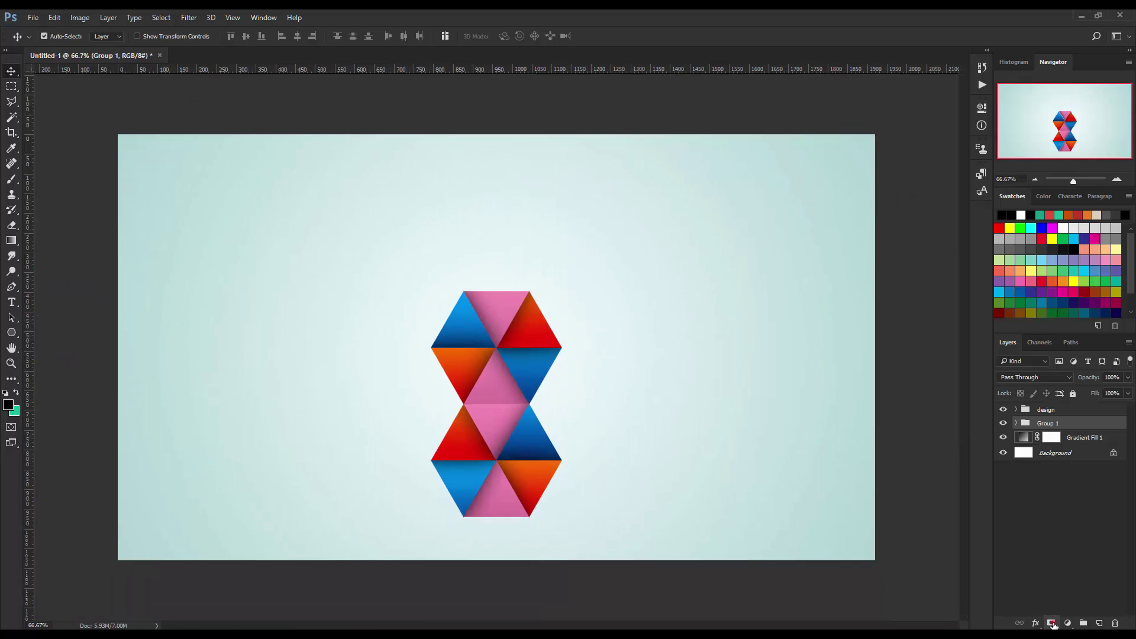
- Add a layer mask to the flipped Group 1 and fade it with a short black-to-white gradient
{"action": "left_click", "coordinate": [1053, 624]}
{"action": "left_click", "coordinate": [7, 242]}
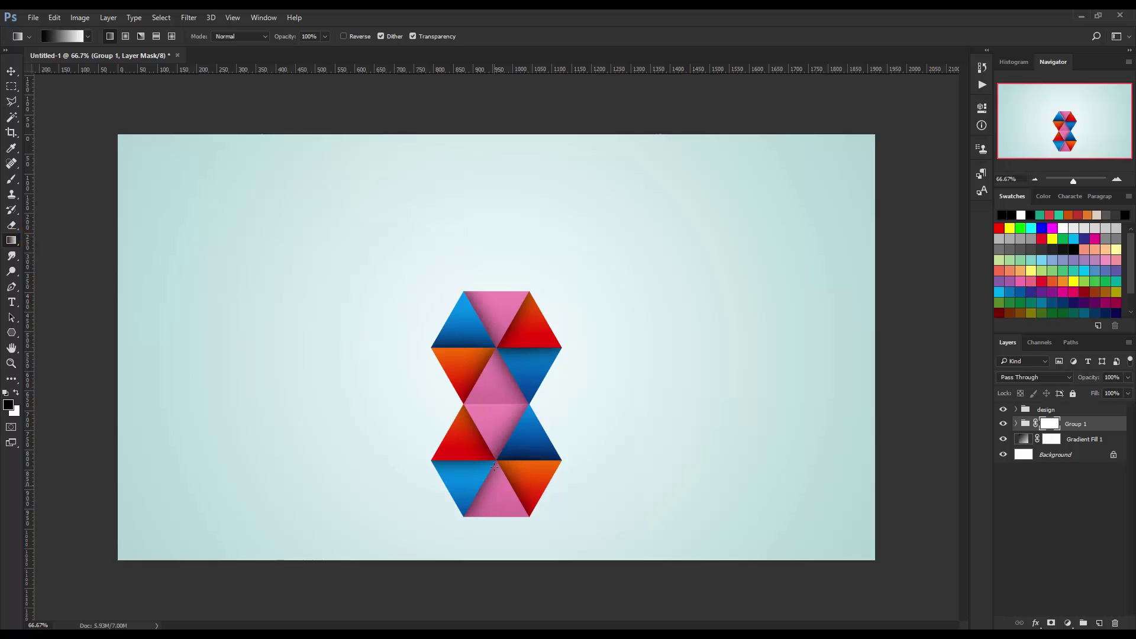
{"action": "left_click_drag", "start_coordinate": [494, 428], "coordinate": [501, 359]}
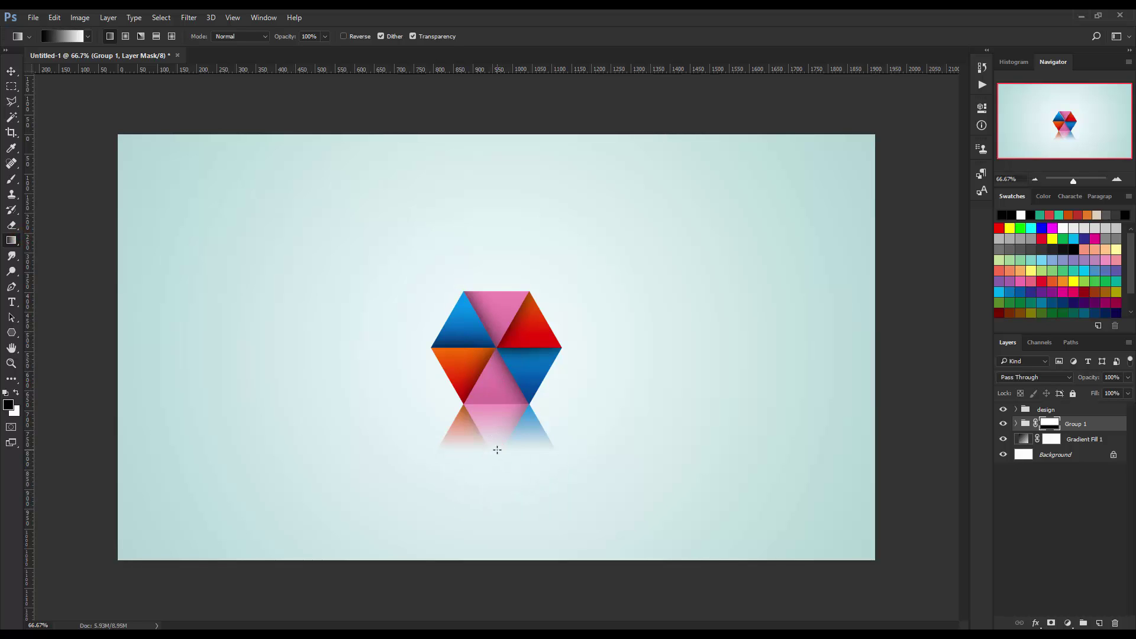
{"action": "left_click_drag", "start_coordinate": [496, 439], "coordinate": [499, 407]}
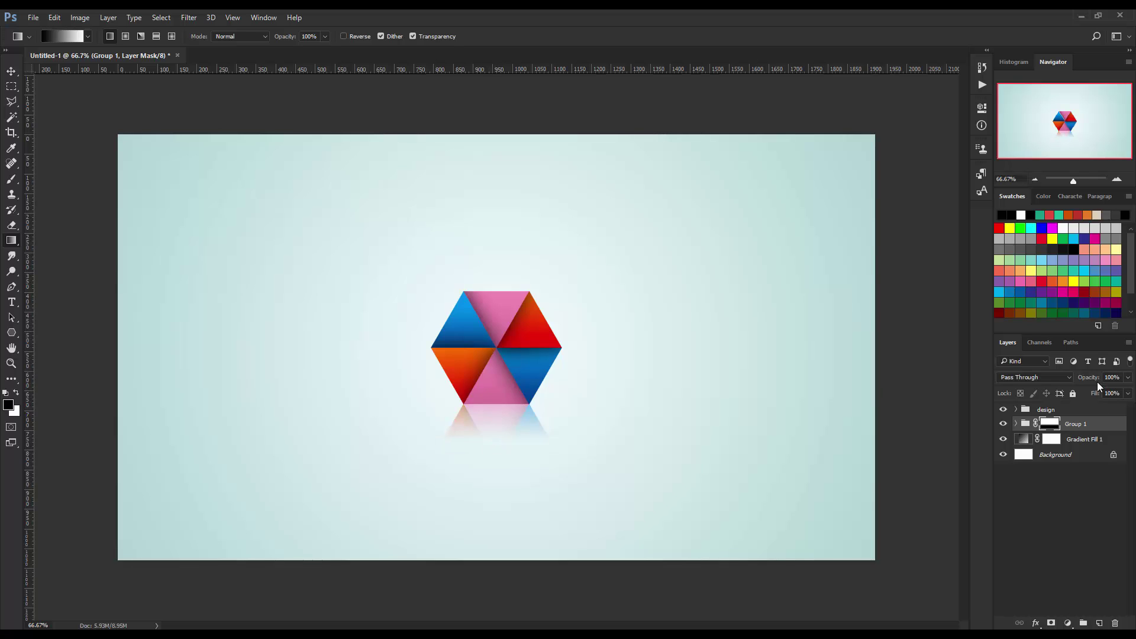
- Redraw the reflection fade shorter and fainter, leaving the group at 100% opacity
{"action": "left_click_drag", "start_coordinate": [1095, 379], "coordinate": [777, 383]}
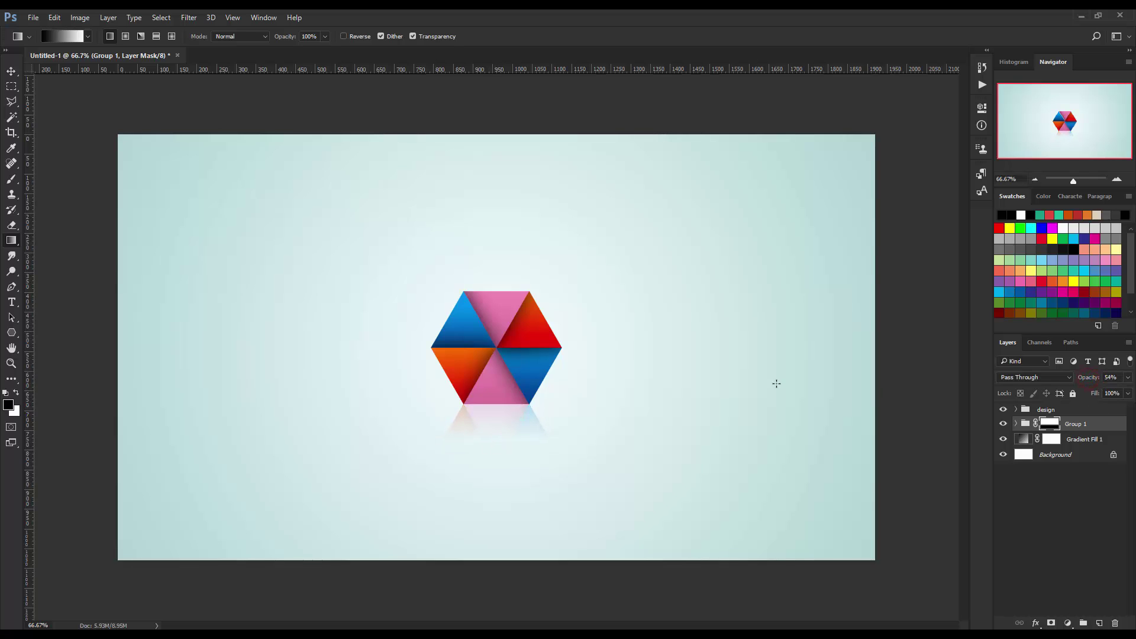
{"action": "left_click_drag", "start_coordinate": [501, 441], "coordinate": [453, 302]}
{"action": "left_click_drag", "start_coordinate": [502, 438], "coordinate": [483, 286]}
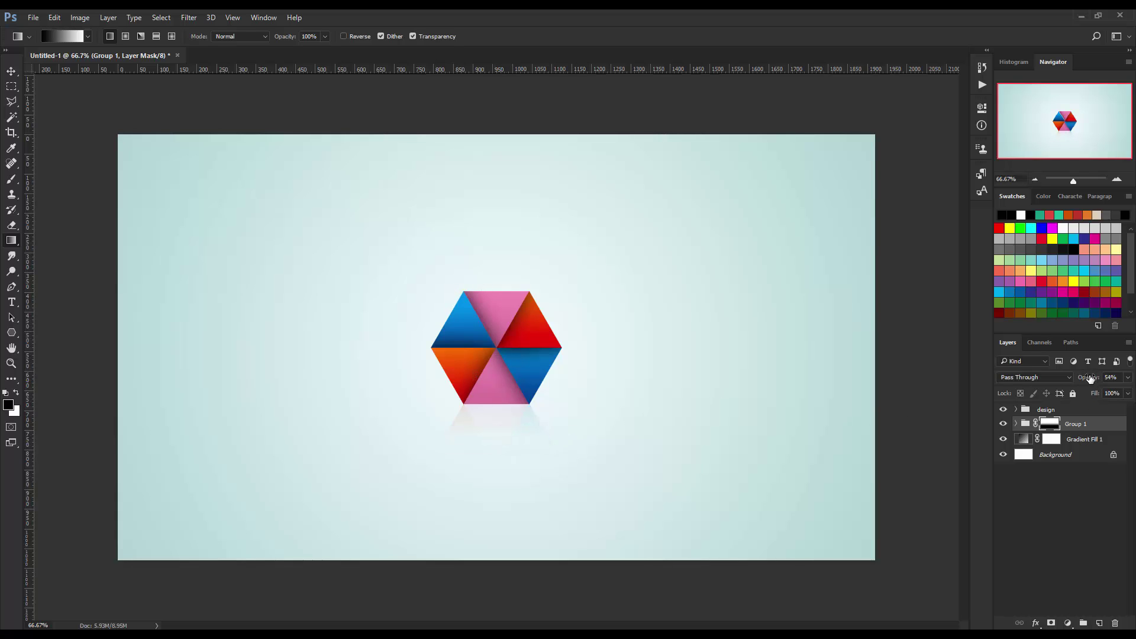
{"action": "left_click_drag", "start_coordinate": [1091, 378], "coordinate": [1093, 384]}
{"action": "left_click", "coordinate": [11, 72]}
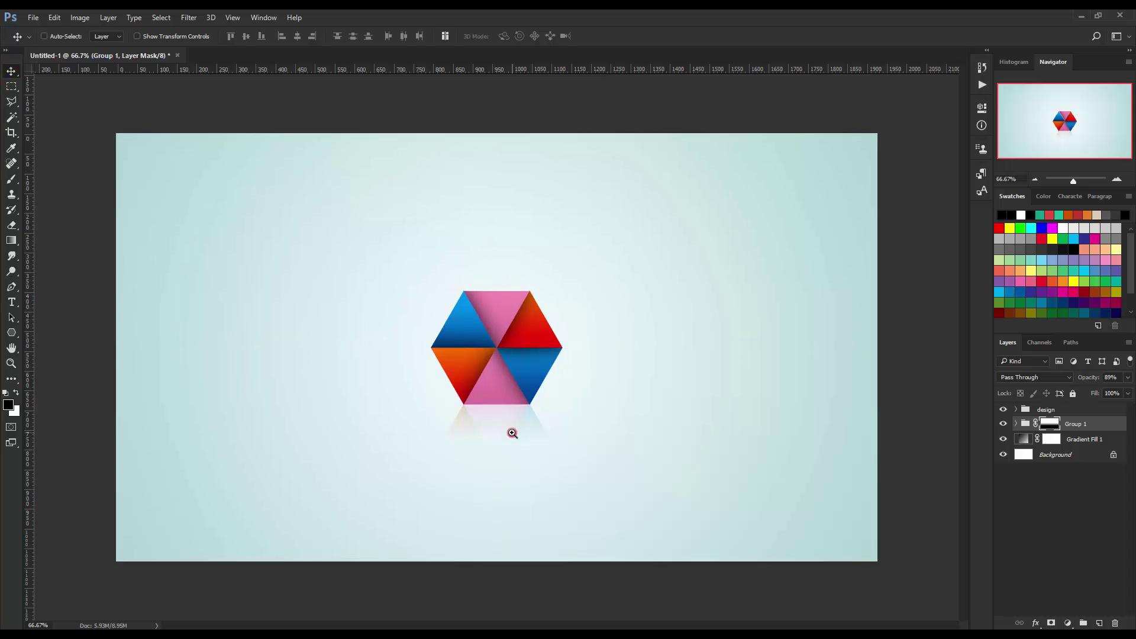
{"action": "scroll", "coordinate": [512, 431], "scroll_direction": "up", "scroll_amount": 1}
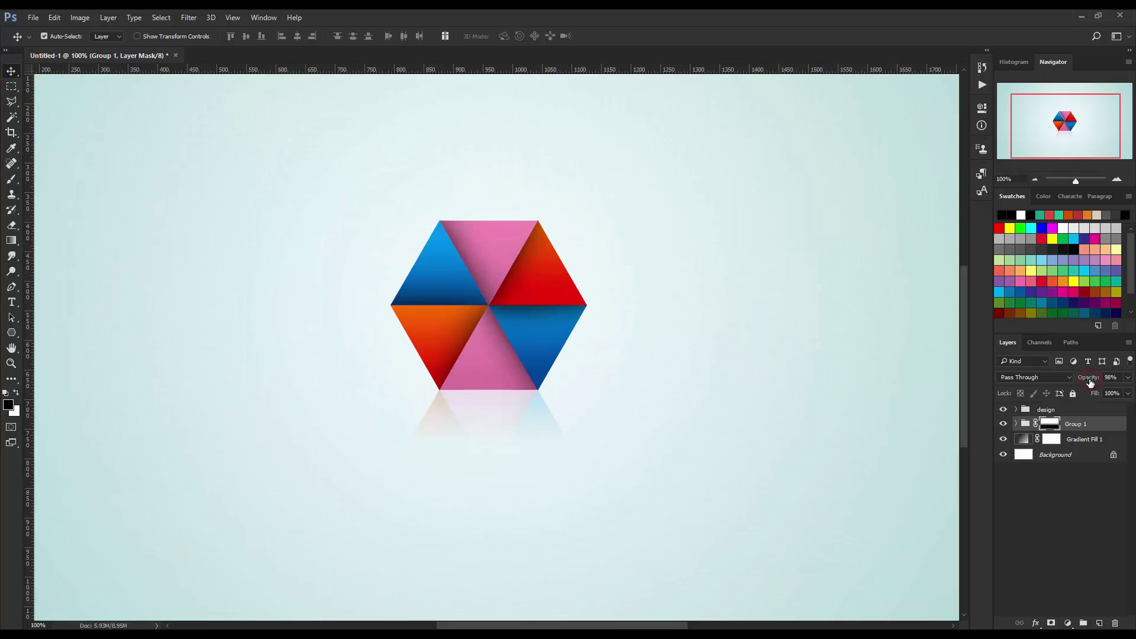
{"action": "left_click_drag", "start_coordinate": [1091, 382], "coordinate": [1096, 380]}
- Paint a large soft black shadow under the hexagon on a new Layer 7
{"action": "left_click", "coordinate": [1099, 624]}
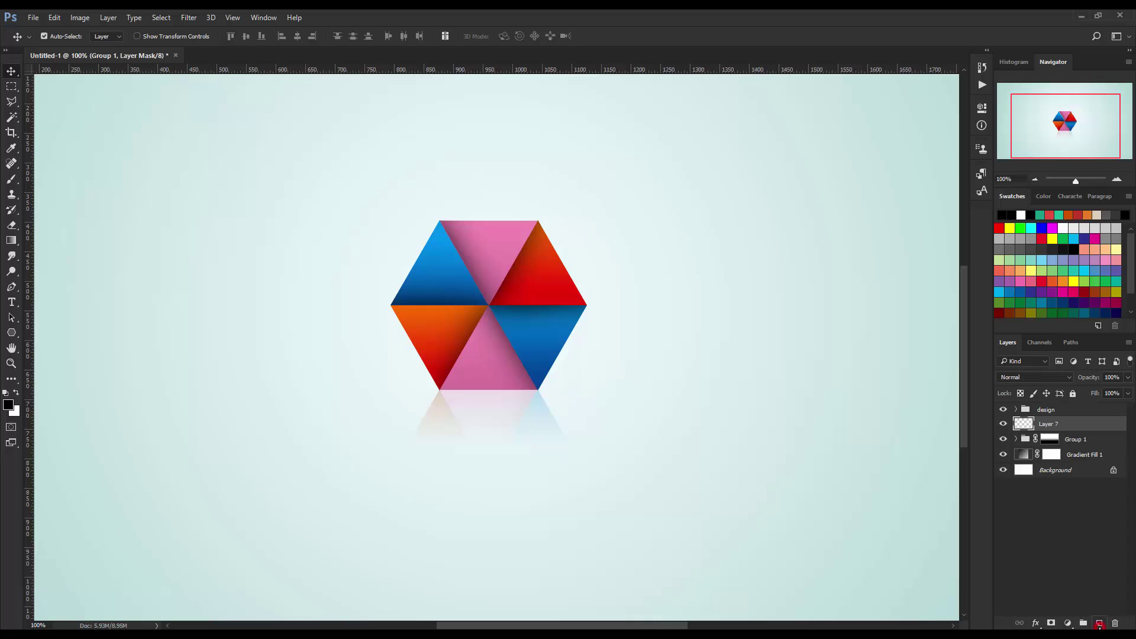
{"action": "key", "text": "b"}
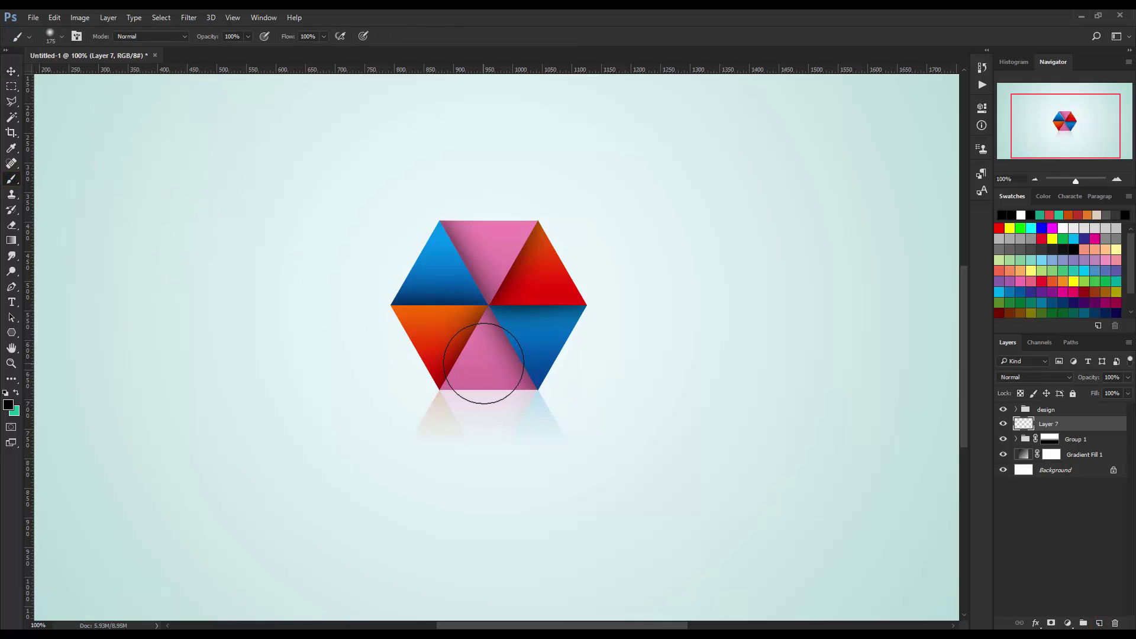
{"action": "key", "text": "bracketright"}
{"action": "key", "text": "bracketright"}
{"action": "key", "text": "bracketright"}
{"action": "left_click", "coordinate": [487, 357]}
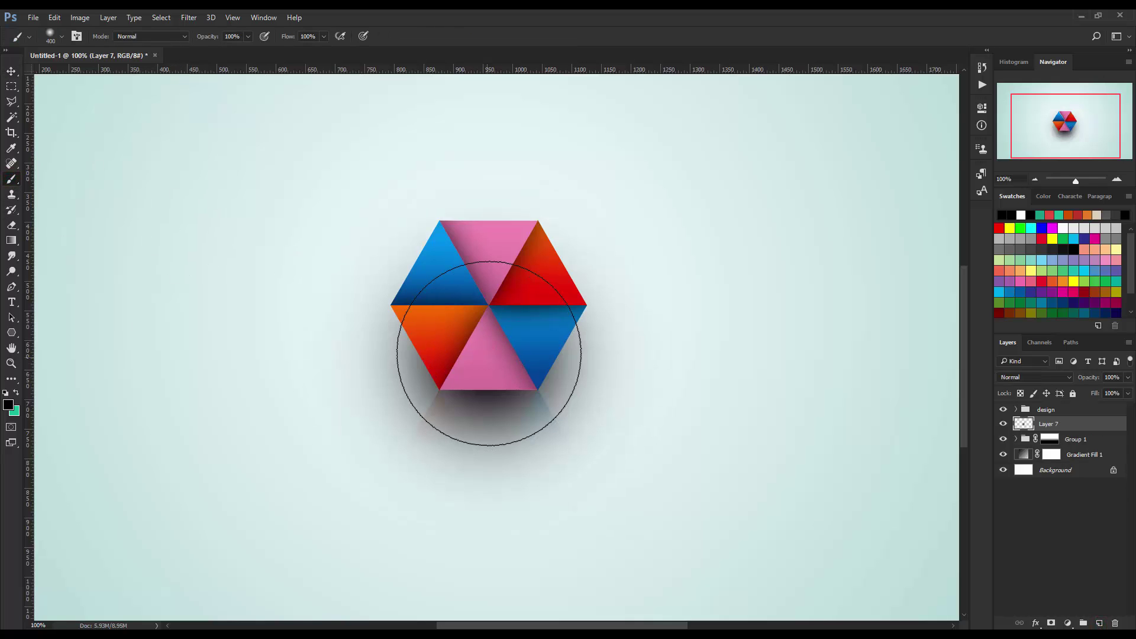
- Delete the part of the shadow below the hexagon's base
{"action": "key", "text": "ctrl+minus"}
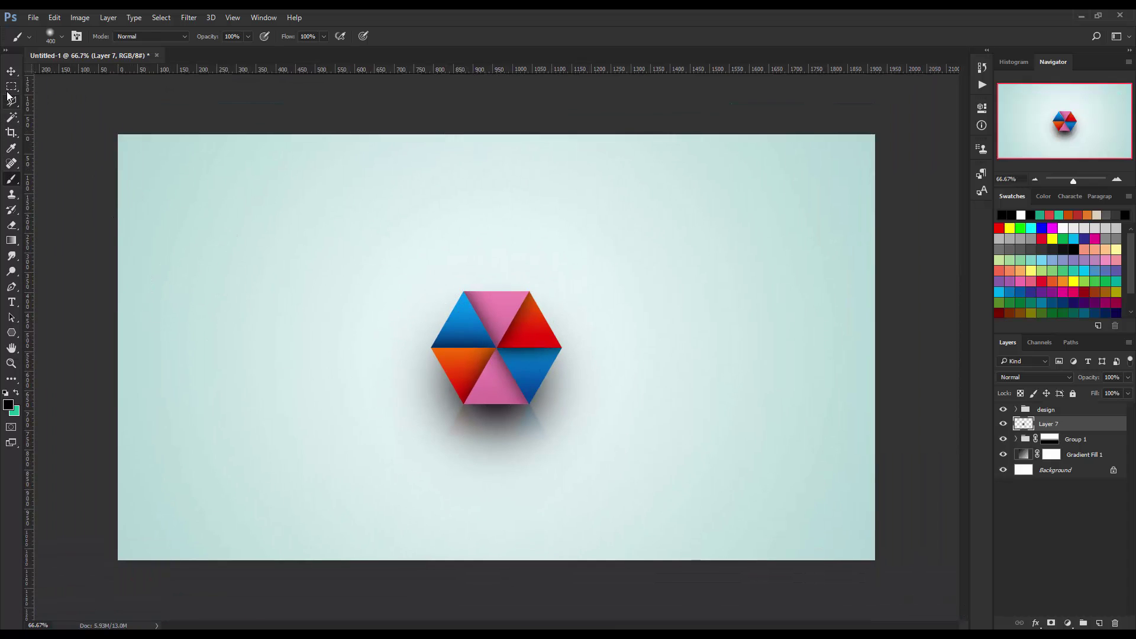
{"action": "left_click", "coordinate": [10, 87]}
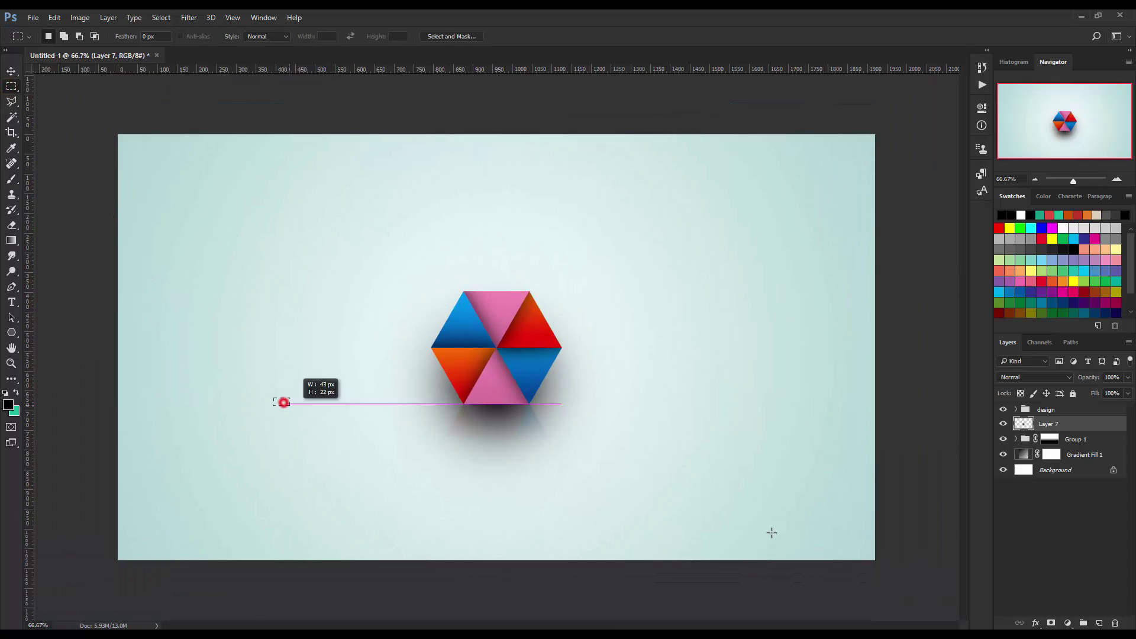
{"action": "left_click_drag", "start_coordinate": [273, 397], "coordinate": [1038, 578]}
{"action": "key", "text": "Delete"}
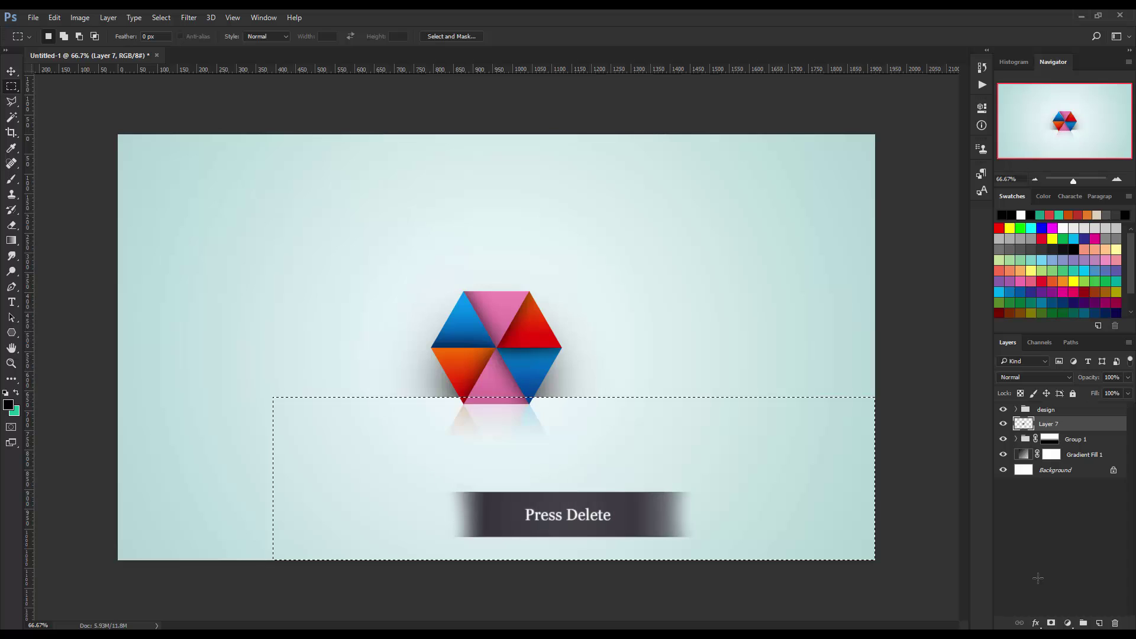
{"action": "key", "text": "ctrl+d"}
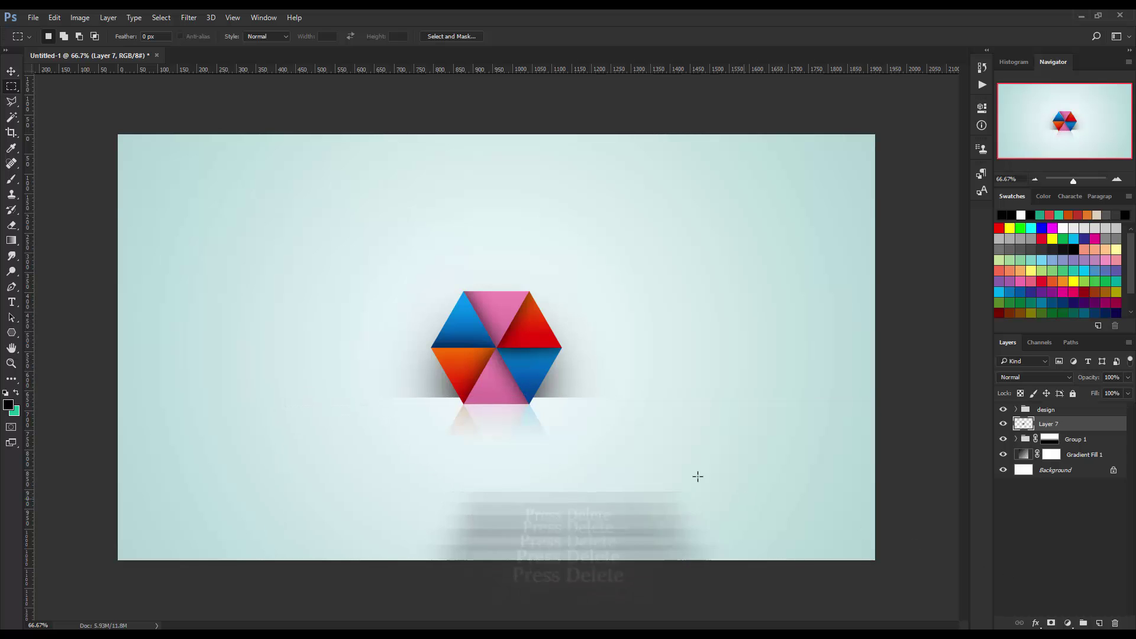
- Squash the shadow into a thin, narrower band along the hexagon's base
{"action": "key", "text": "ctrl+t"}
{"action": "scroll", "coordinate": [477, 256], "scroll_direction": "up", "scroll_amount": 1}
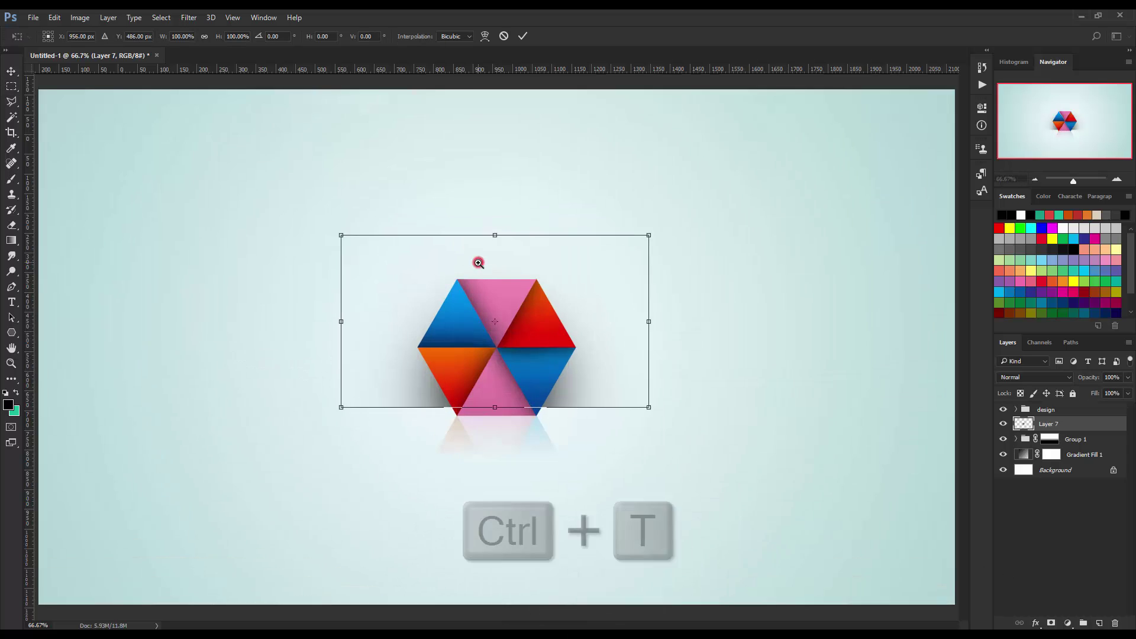
{"action": "mouse_move", "coordinate": [507, 252]}
{"action": "left_mouse_down"}
{"action": "mouse_move", "coordinate": [526, 379]}
{"action": "mouse_move", "coordinate": [654, 460]}
{"action": "left_mouse_up"}
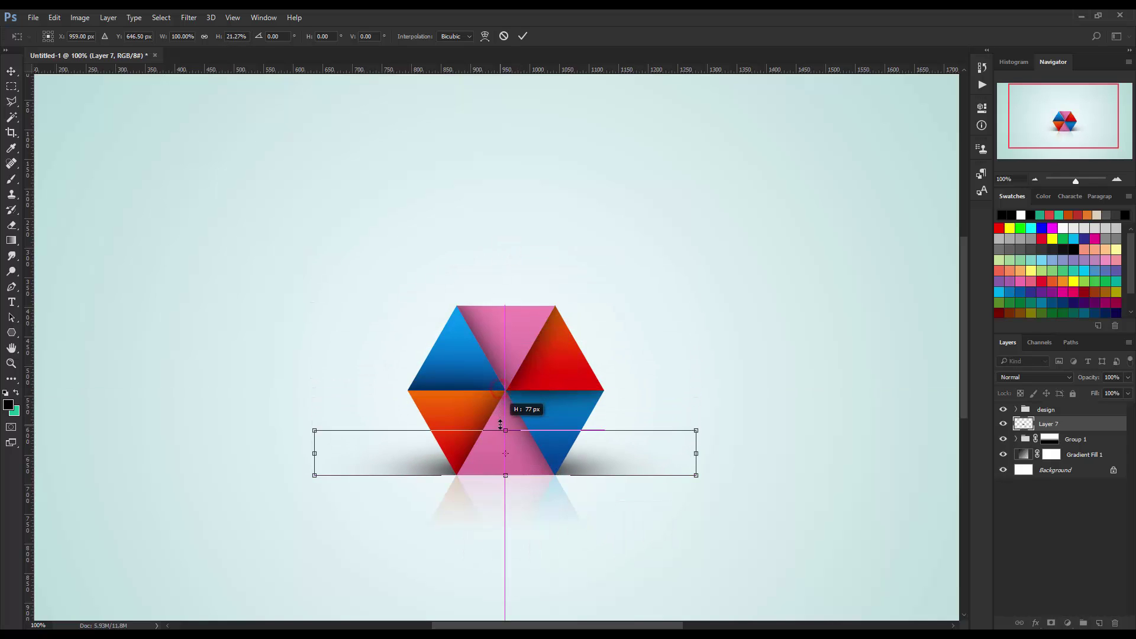
{"action": "left_click_drag", "start_coordinate": [501, 392], "coordinate": [506, 418]}
{"action": "left_click_drag", "start_coordinate": [697, 452], "coordinate": [647, 451]}
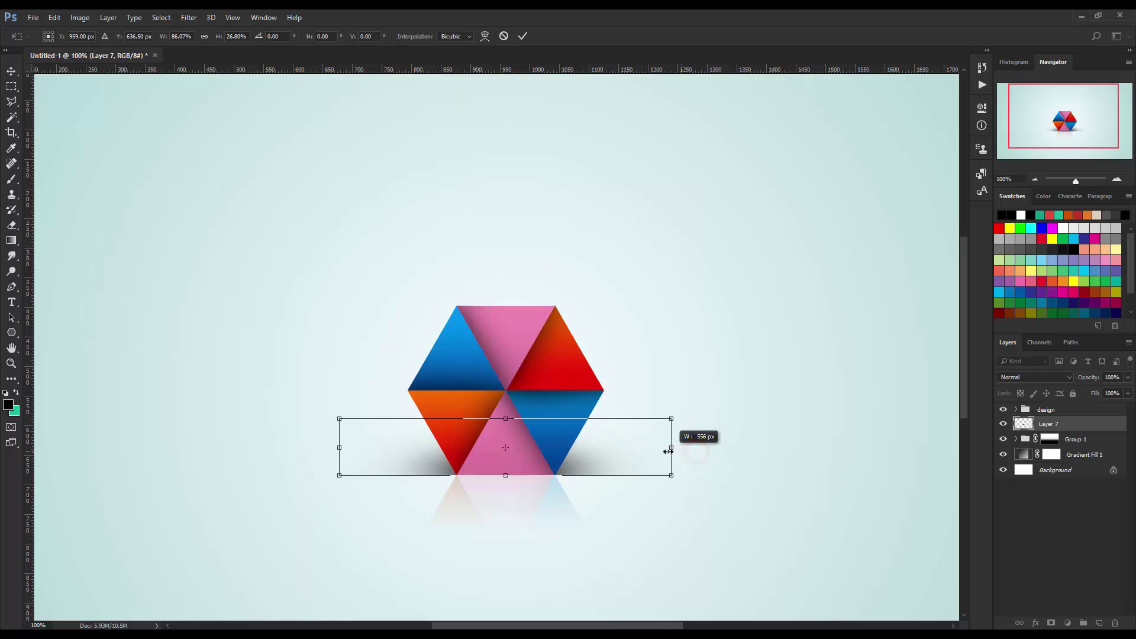
{"action": "left_click", "coordinate": [523, 38]}
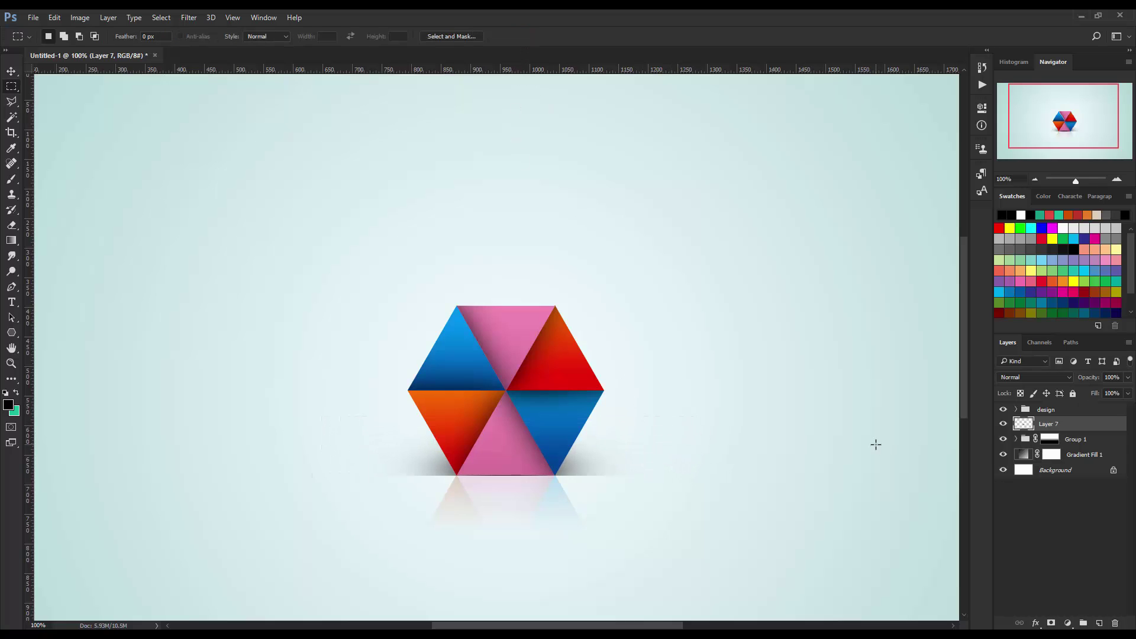
- Lower the Layer 7 shadow to 72% opacity and narrow it slightly from both sides
{"action": "key", "text": "v"}
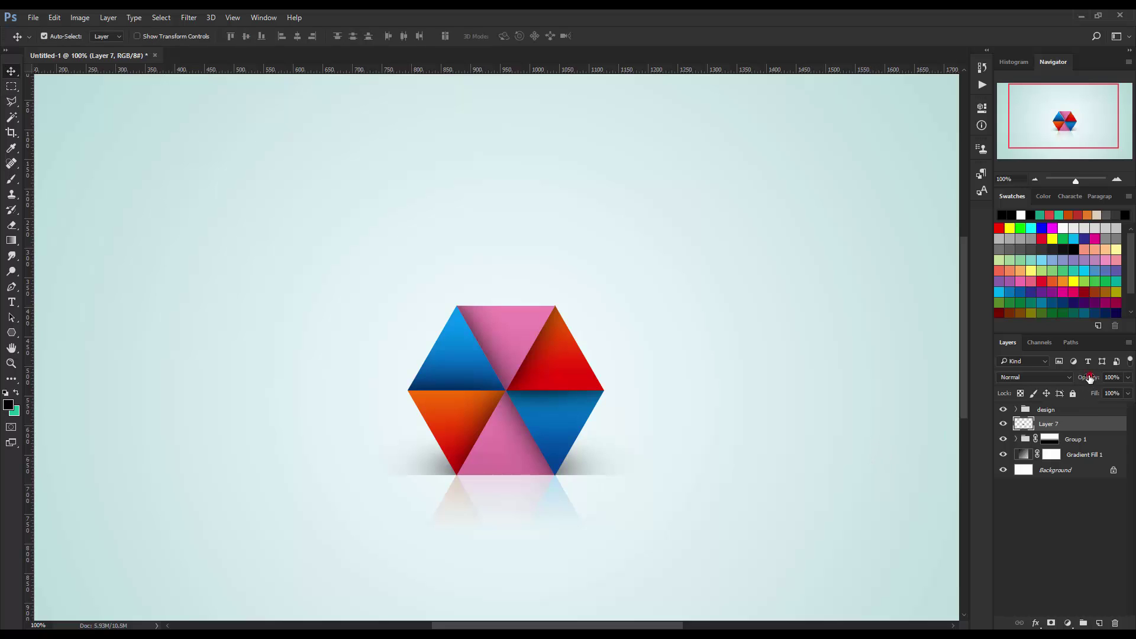
{"action": "left_click_drag", "start_coordinate": [1090, 378], "coordinate": [1084, 381]}
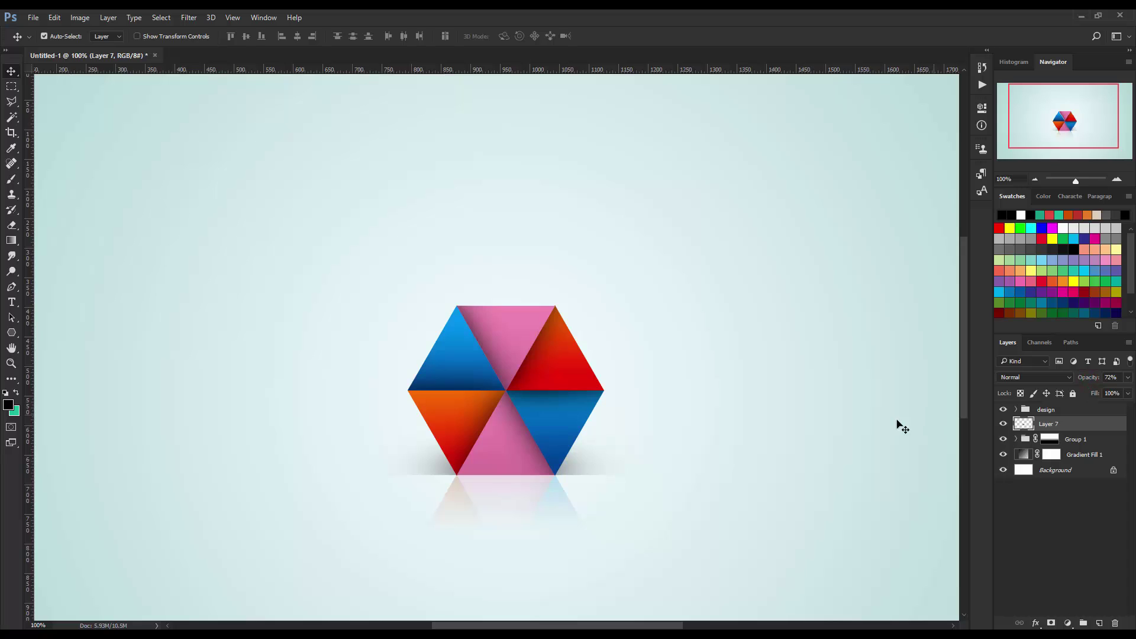
{"action": "key", "text": "ctrl+t"}
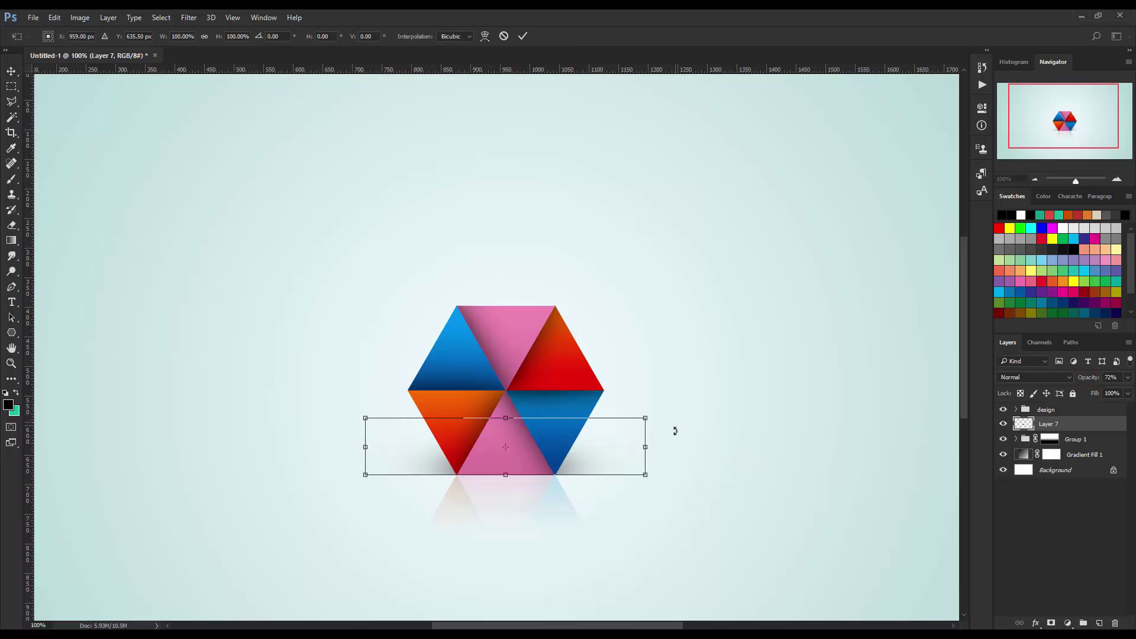
{"action": "left_click", "coordinate": [646, 447]}
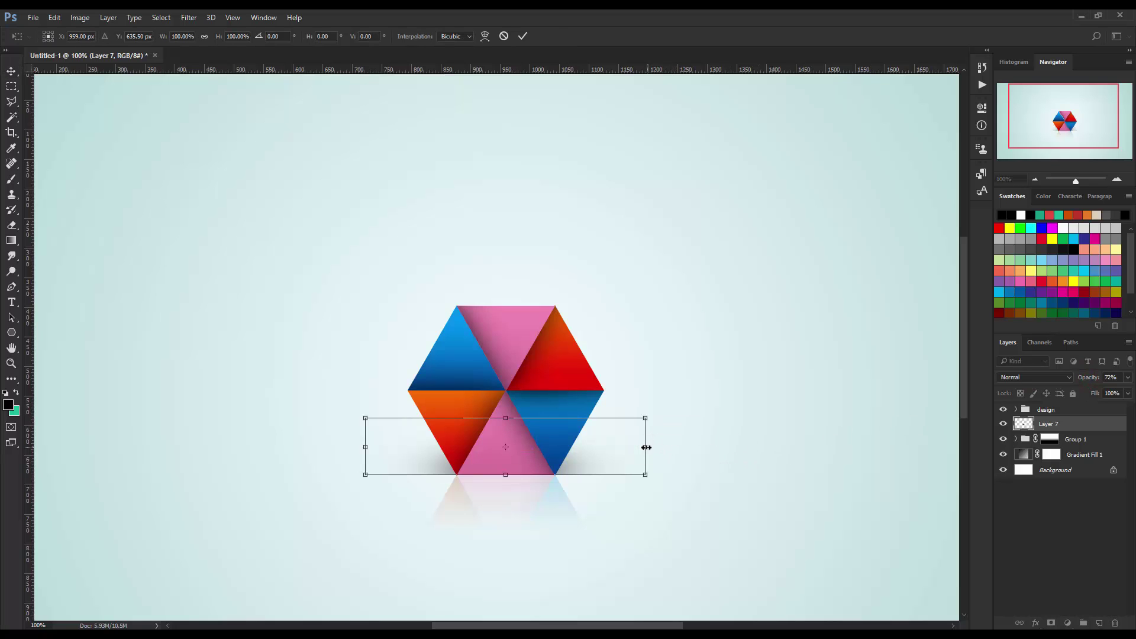
{"action": "left_click_drag", "start_coordinate": [646, 447], "coordinate": [638, 447]}
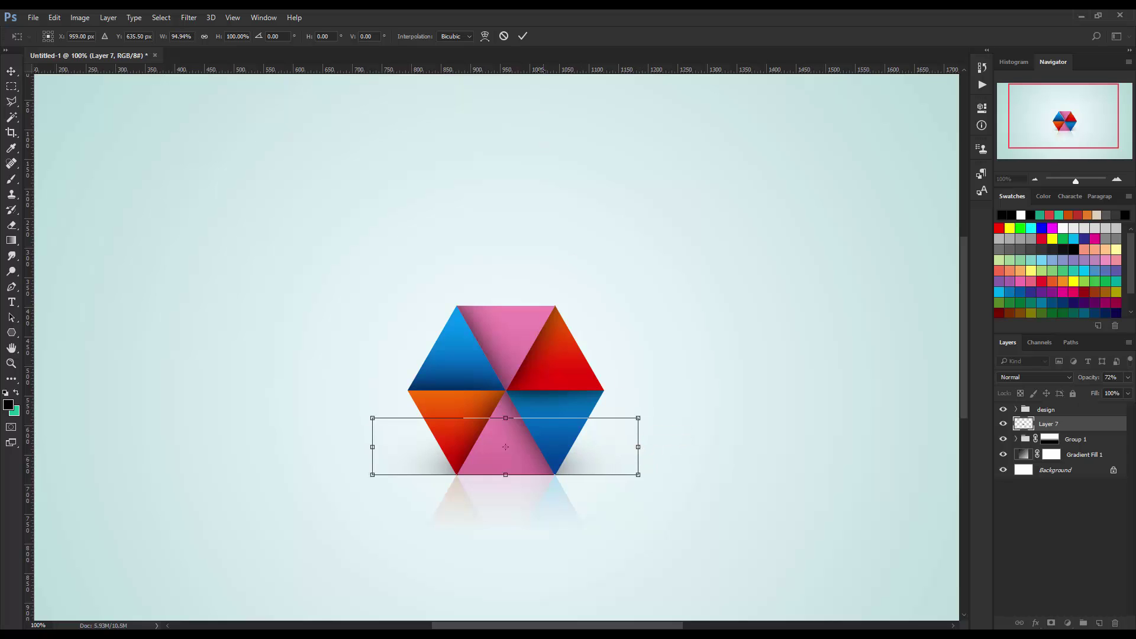
{"action": "left_click", "coordinate": [521, 36]}
- Add a new layer above Gradient Fill 1 and set a soft brush to white
{"action": "left_click", "coordinate": [1083, 453]}
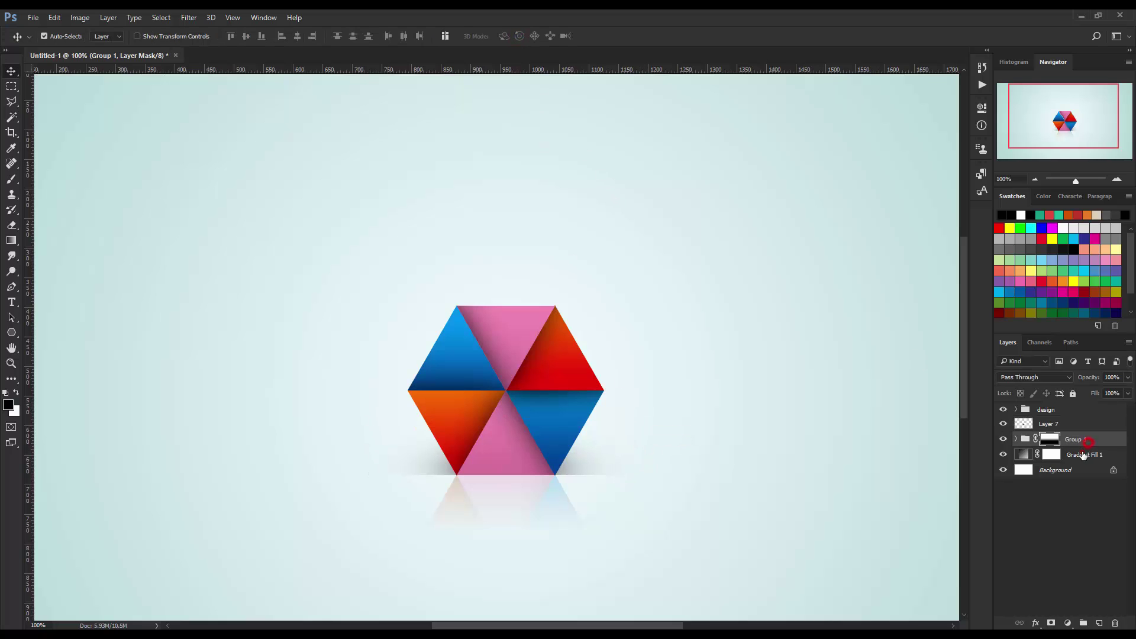
{"action": "left_click", "coordinate": [1100, 625]}
{"action": "key", "text": "b"}
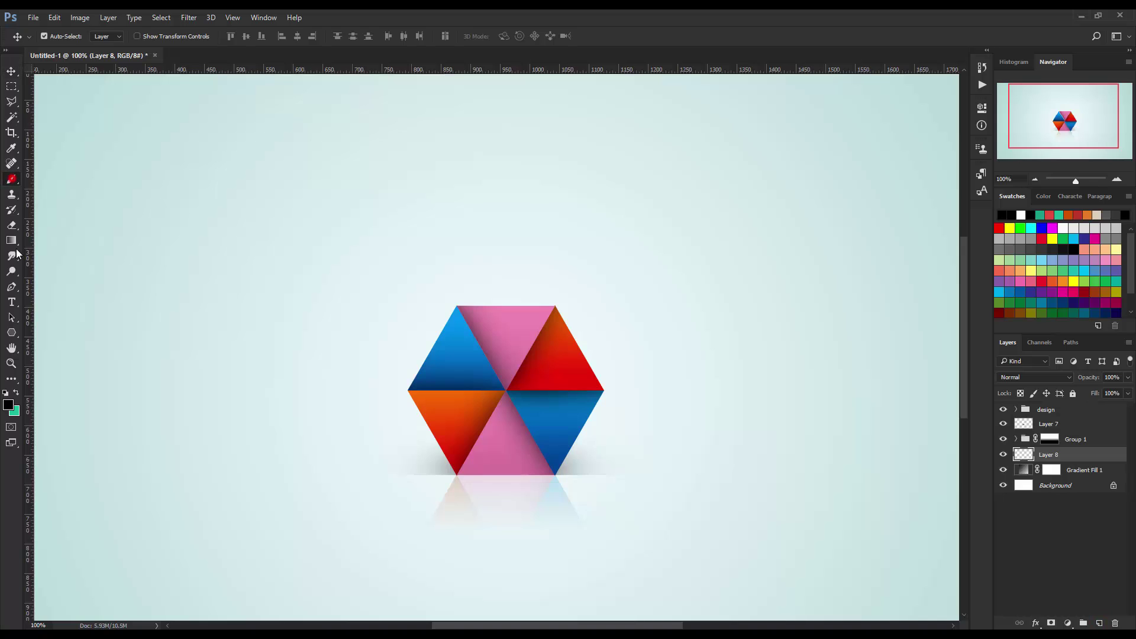
{"action": "left_click", "coordinate": [9, 406]}
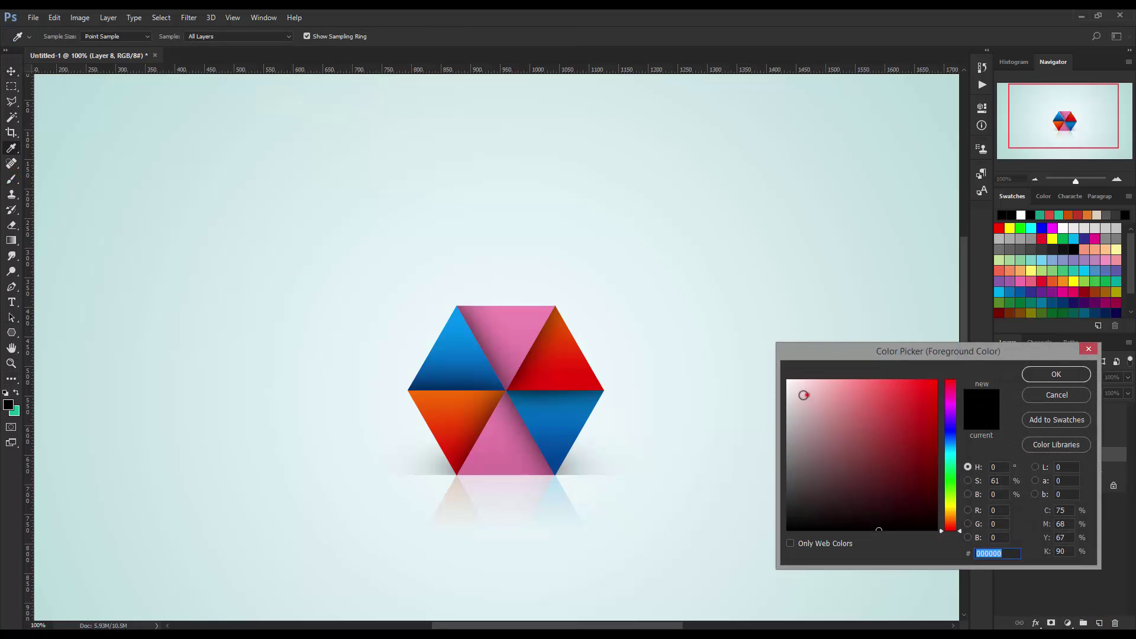
{"action": "left_click", "coordinate": [788, 381]}
{"action": "left_click", "coordinate": [1057, 375]}
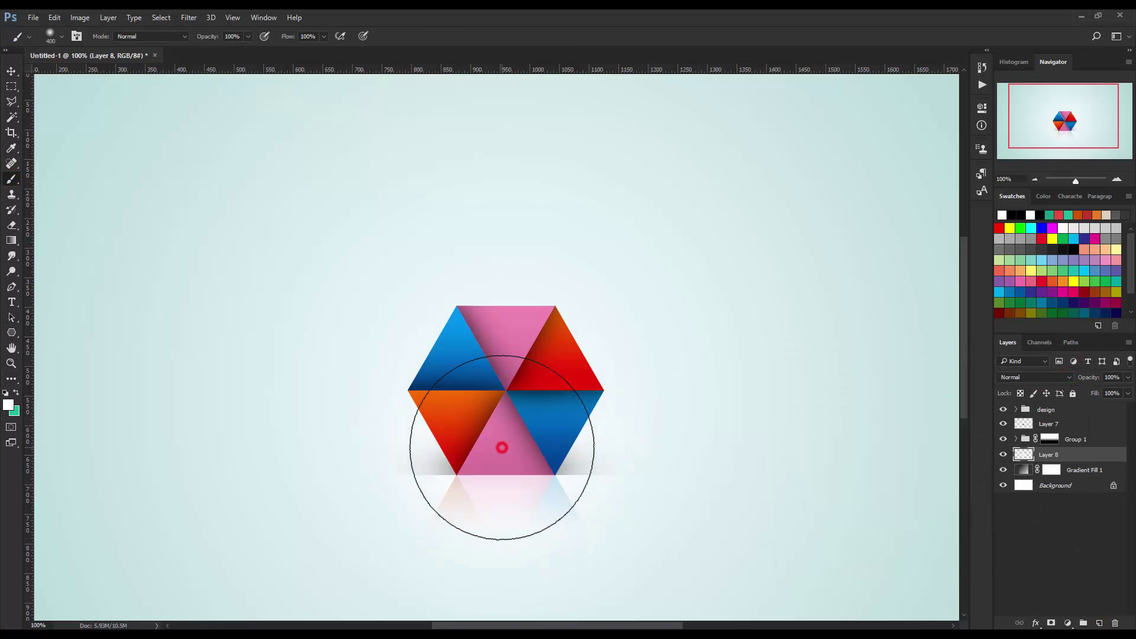
- Enlarge the white glow behind the hexagon to about 133%
{"action": "key", "text": "ctrl+minus"}
{"action": "key", "text": "ctrl+t"}
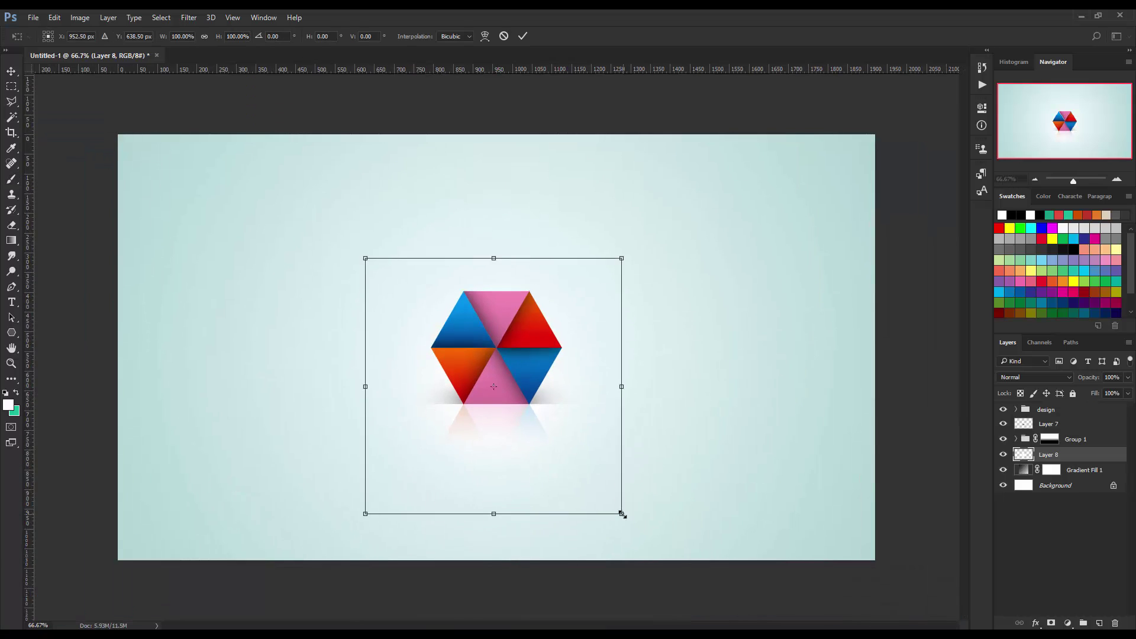
{"action": "mouse_move", "coordinate": [622, 513]}
{"action": "left_mouse_down"}
{"action": "mouse_move", "coordinate": [667, 545]}
{"action": "mouse_move", "coordinate": [665, 556]}
{"action": "left_mouse_up"}
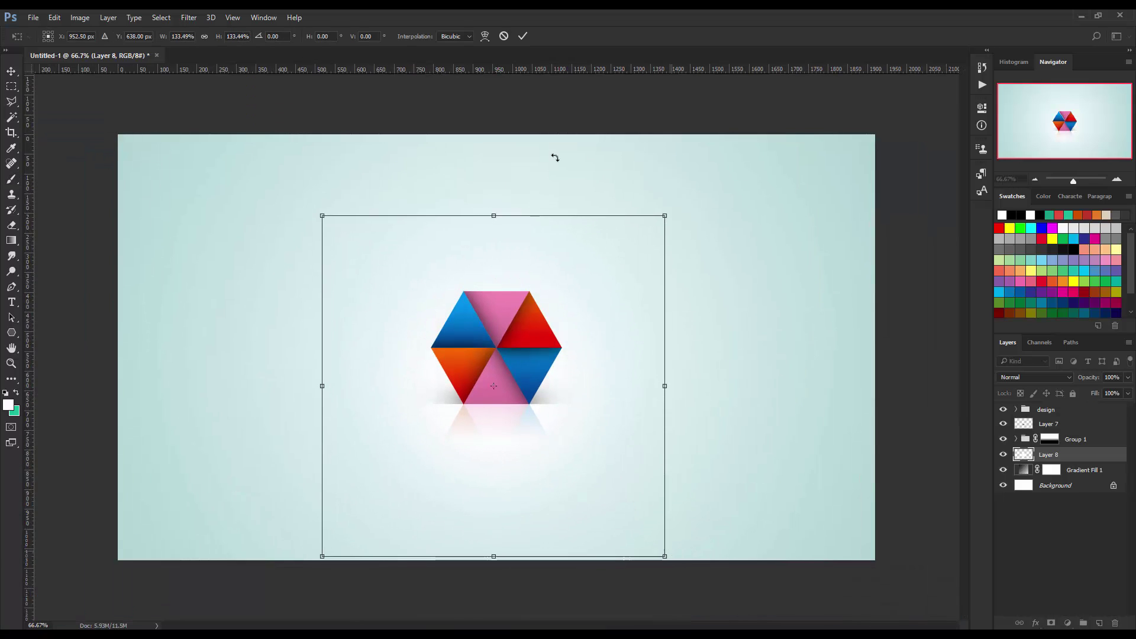
{"action": "left_click", "coordinate": [521, 36]}
{"action": "left_click", "coordinate": [10, 73]}
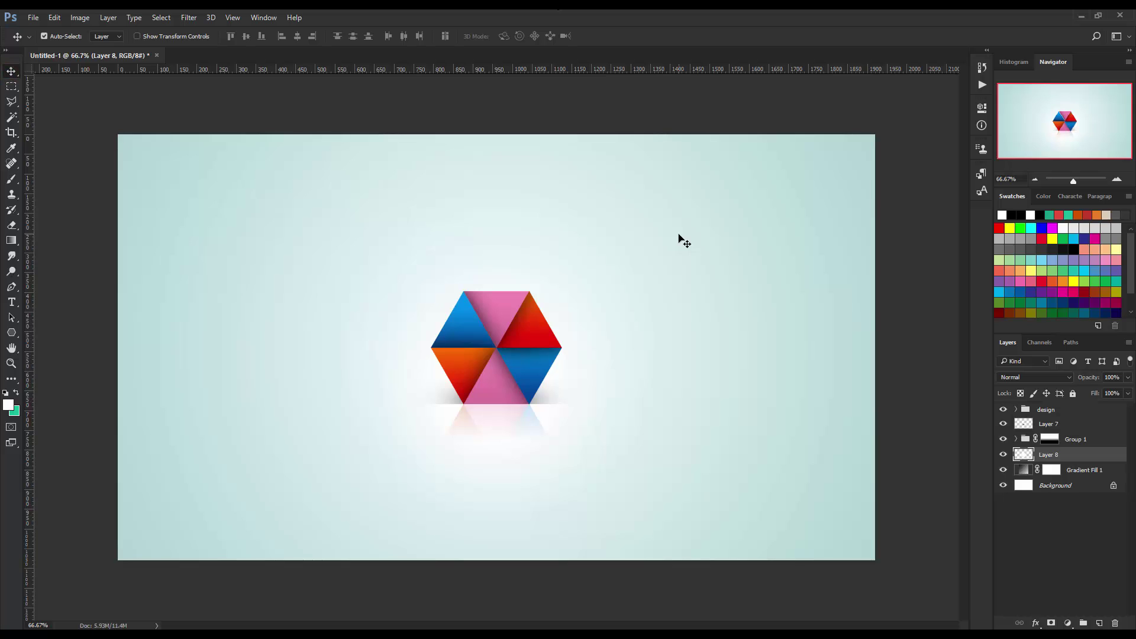
- Hide all panels to preview the finished hexagon logo with shadow, reflection and glow
{"action": "key", "text": "Tab"}
{"action": "key", "text": "ctrl+1"}
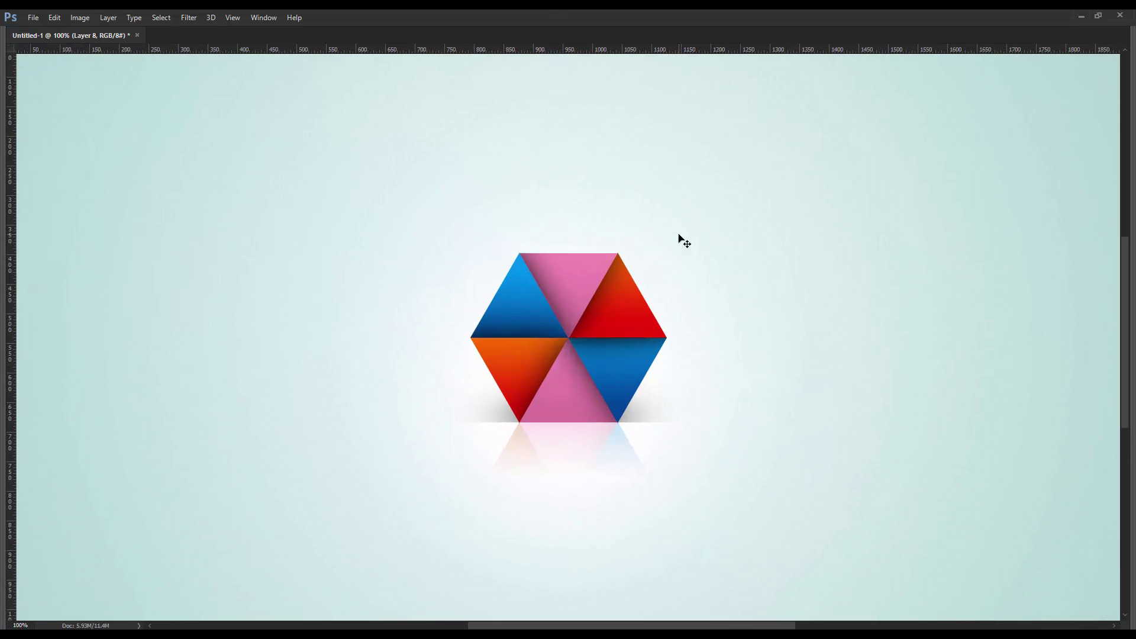